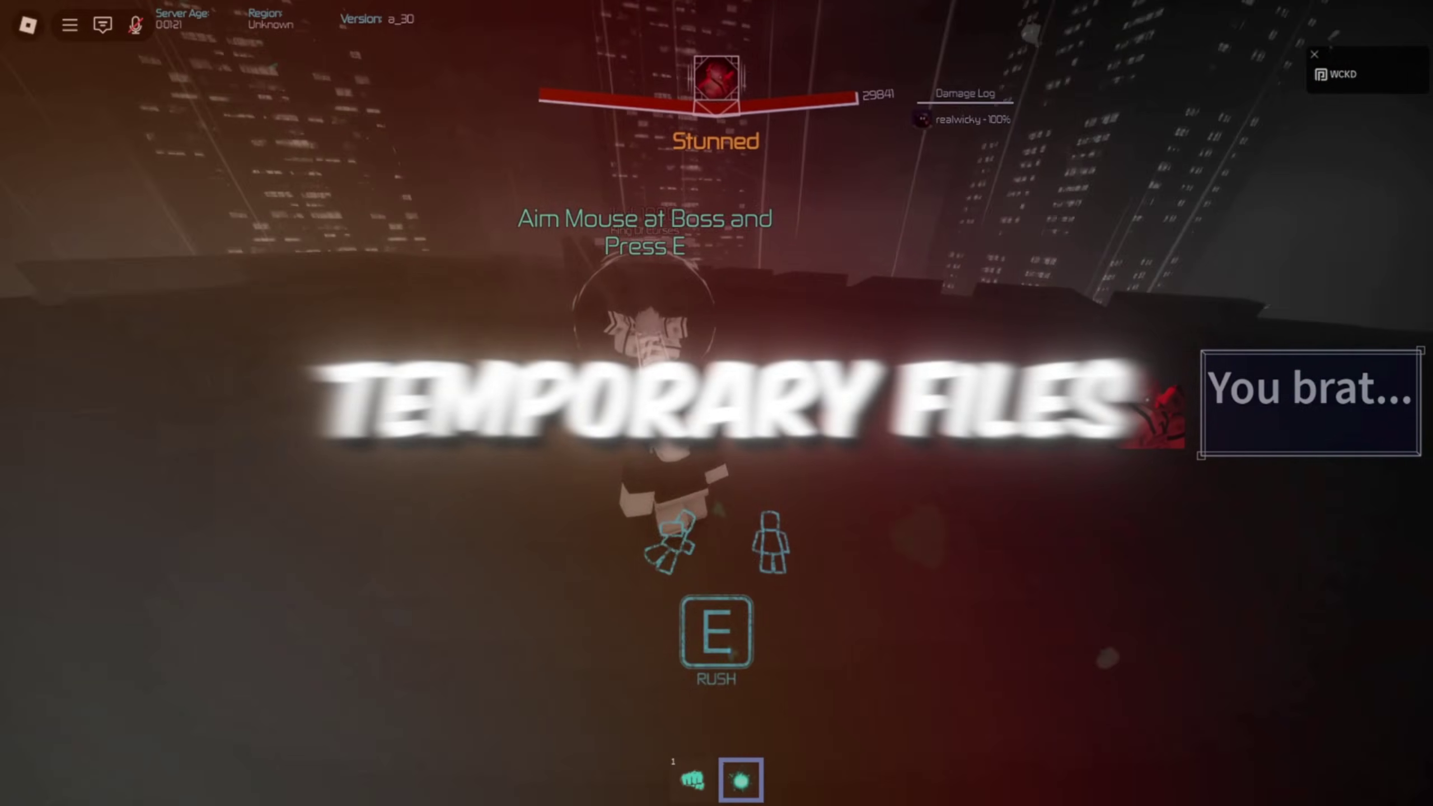
- Open the C:\Windows\Temp folder from the Run box using 'temp'
{"action": "key", "text": "e"}
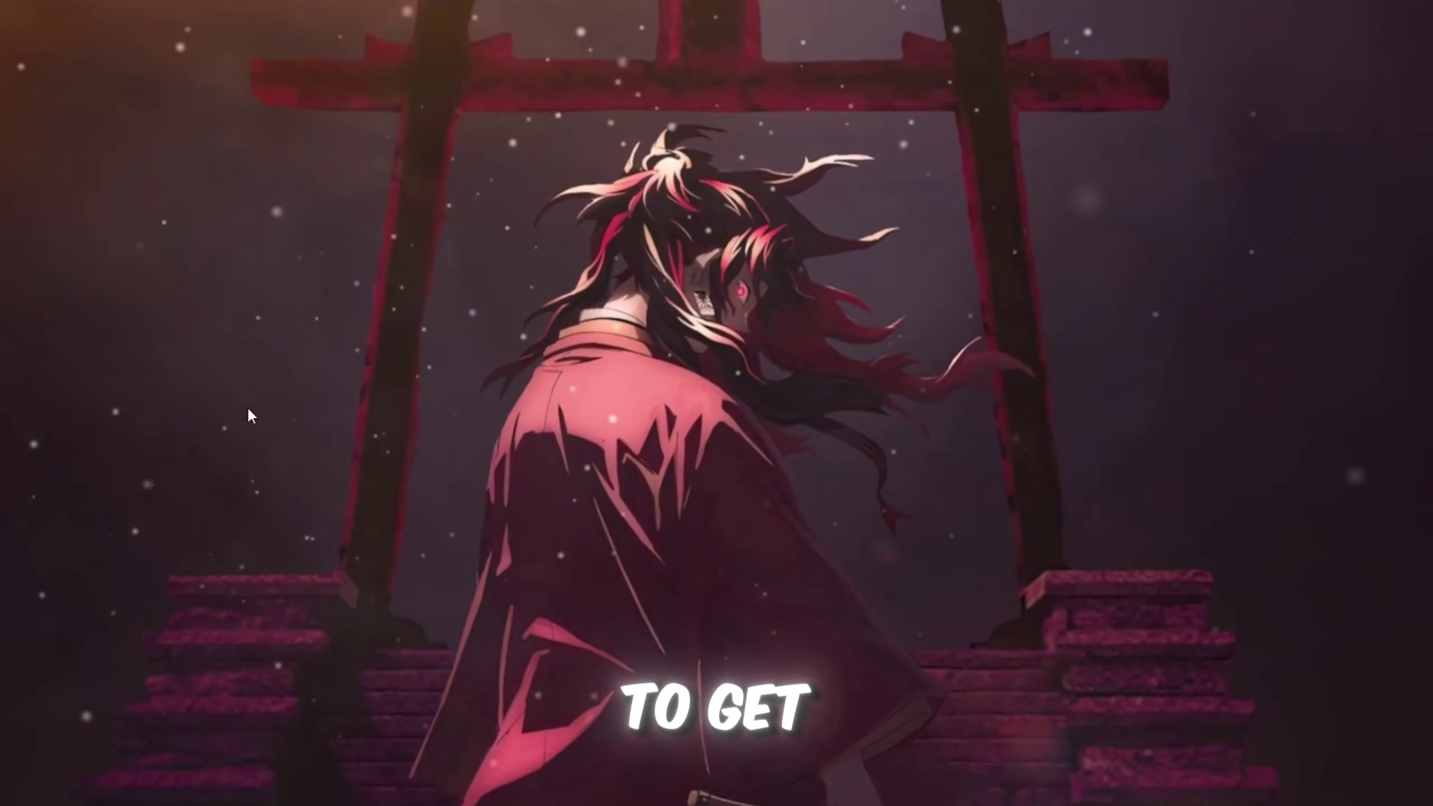
{"action": "key", "text": "super+r"}
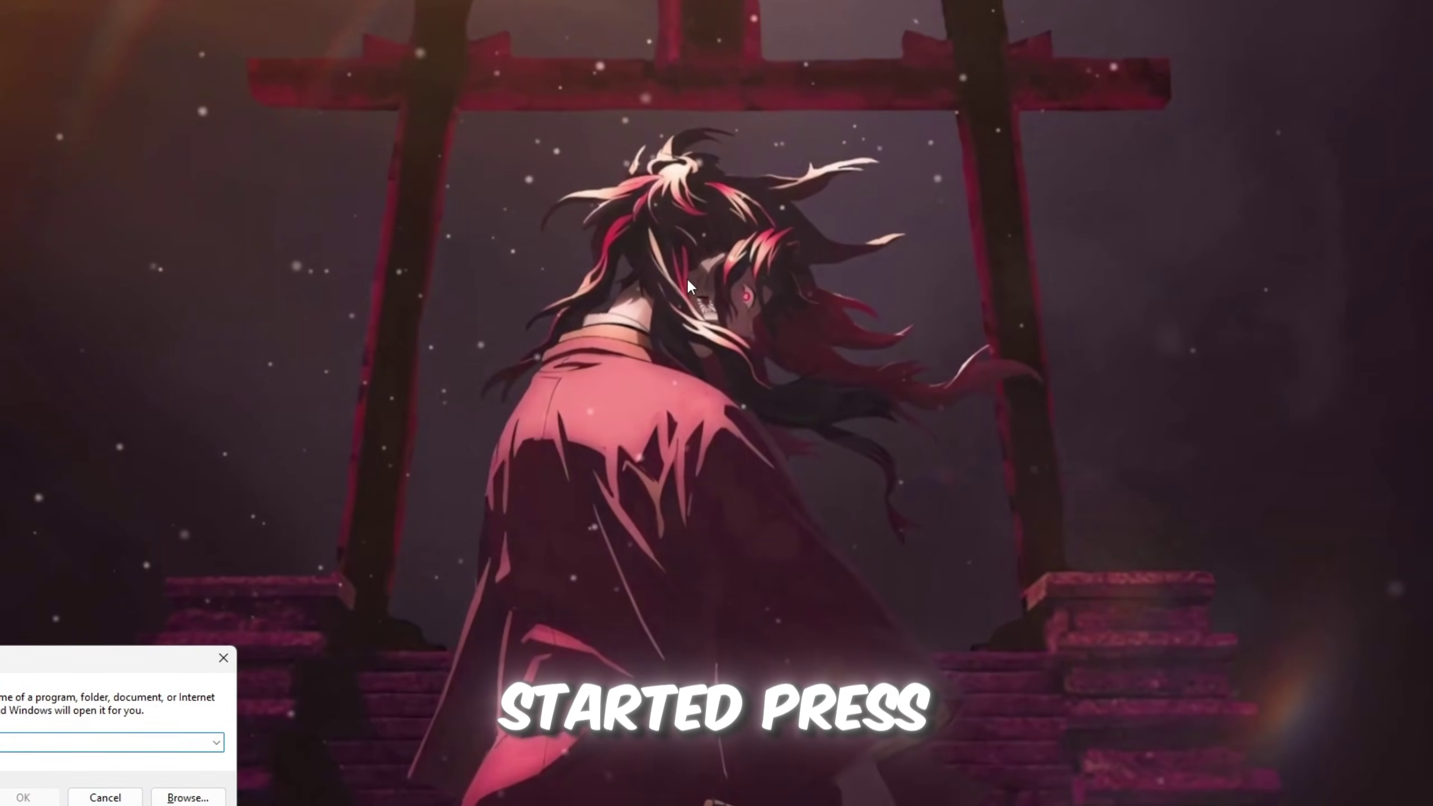
{"action": "left_click_drag", "start_coordinate": [59, 659], "coordinate": [702, 170]}
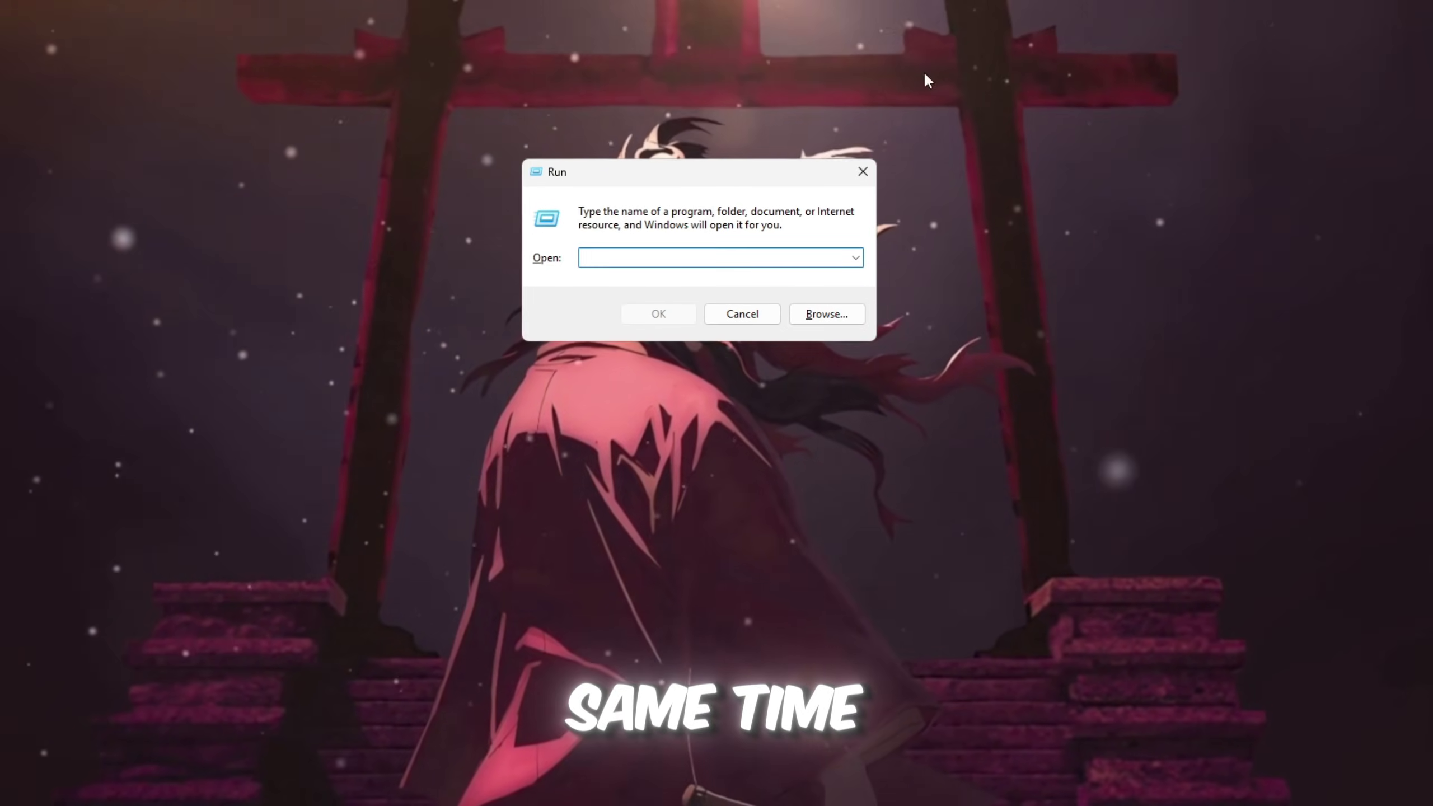
{"action": "type", "text": "temp"}
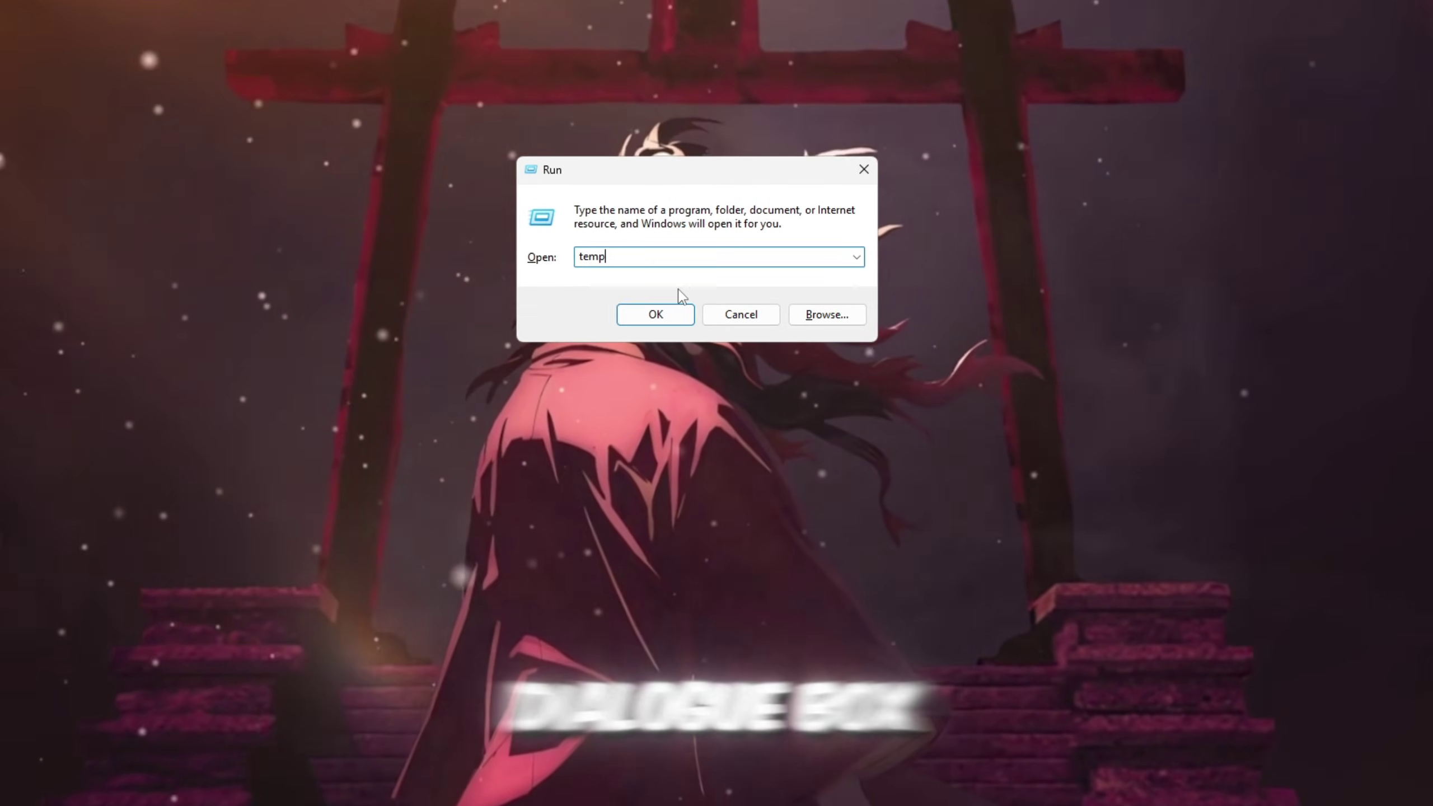
{"action": "key", "text": "Return"}
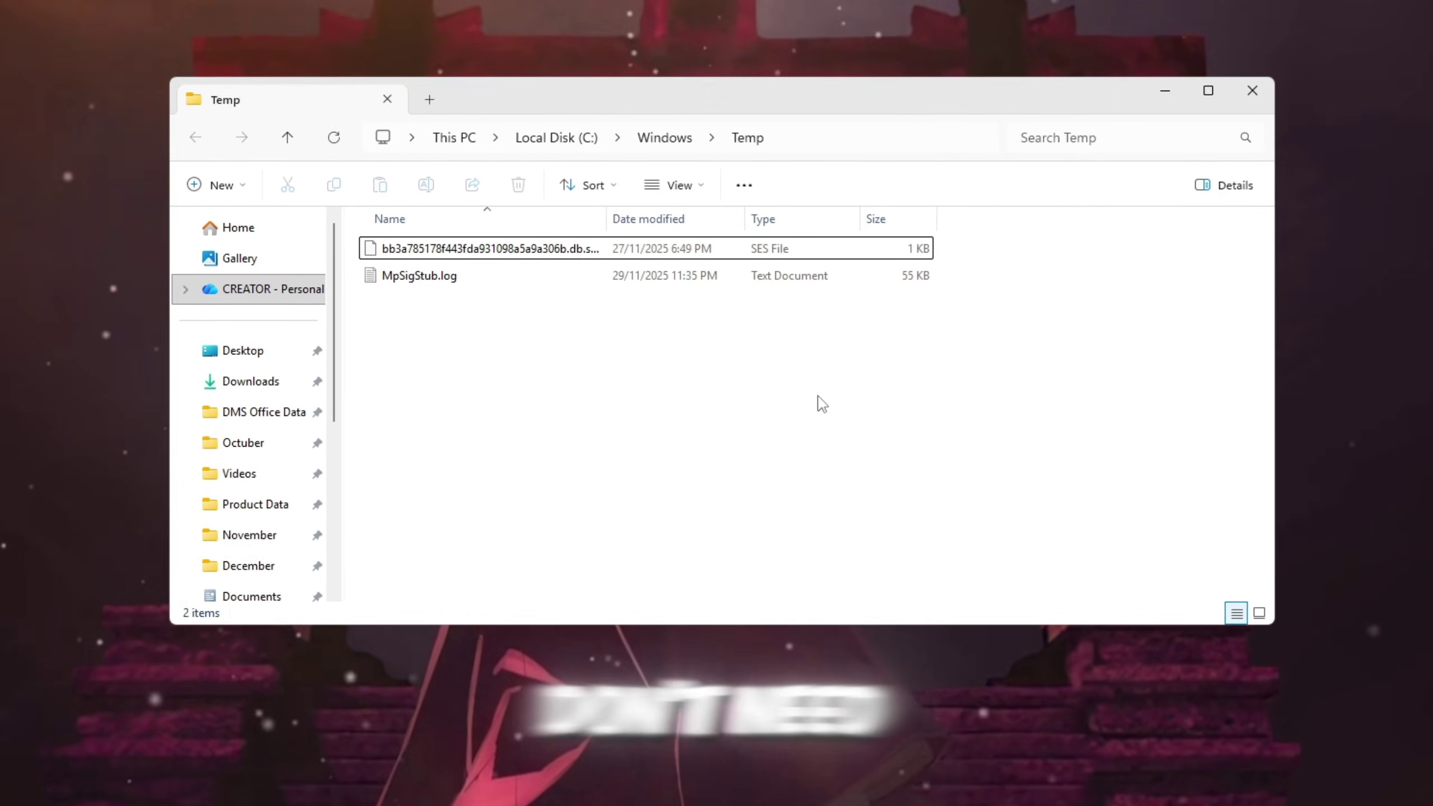
- Delete both files in C:\Windows\Temp, then open the user's %temp% folder
{"action": "left_click_drag", "start_coordinate": [421, 419], "coordinate": [459, 253]}
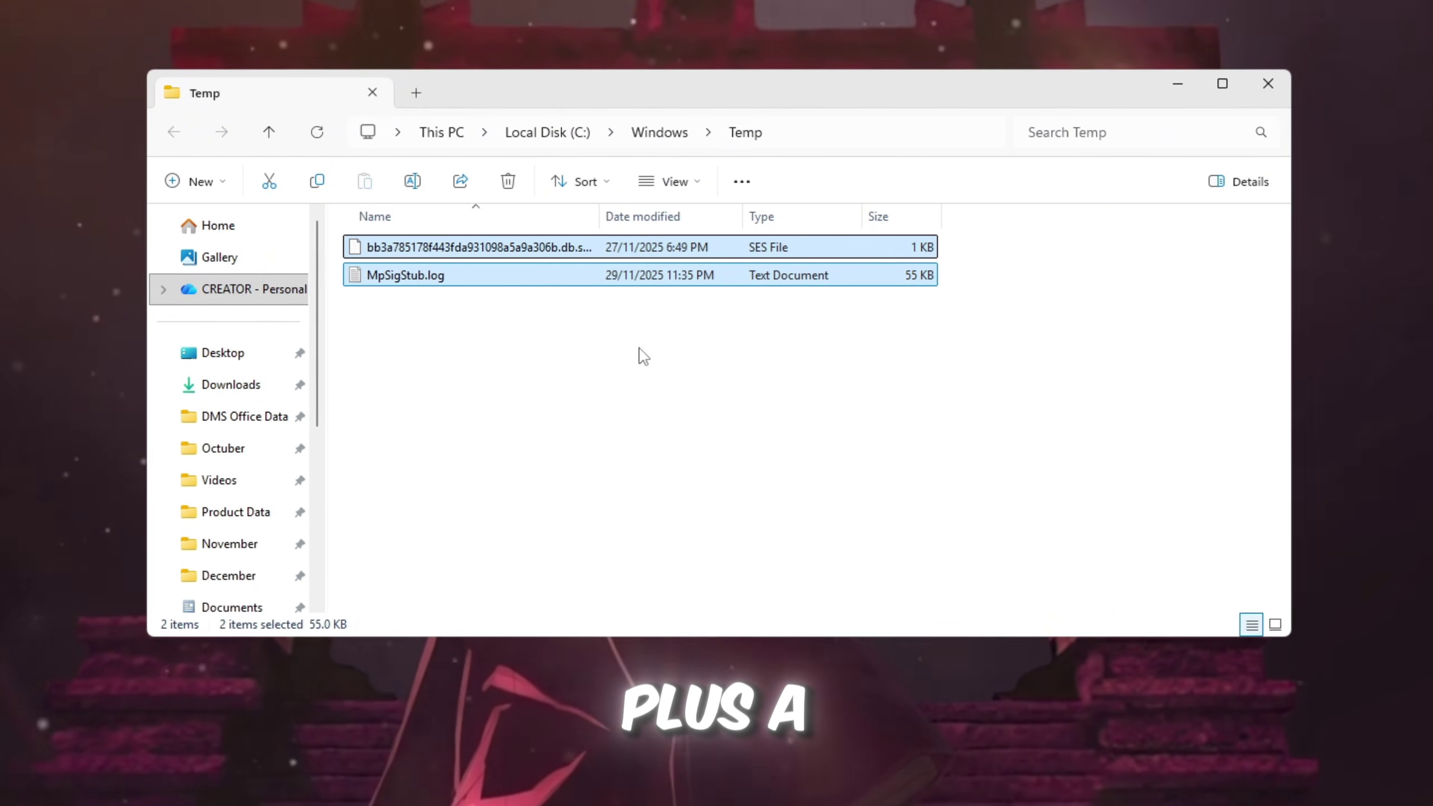
{"action": "left_click", "coordinate": [507, 182]}
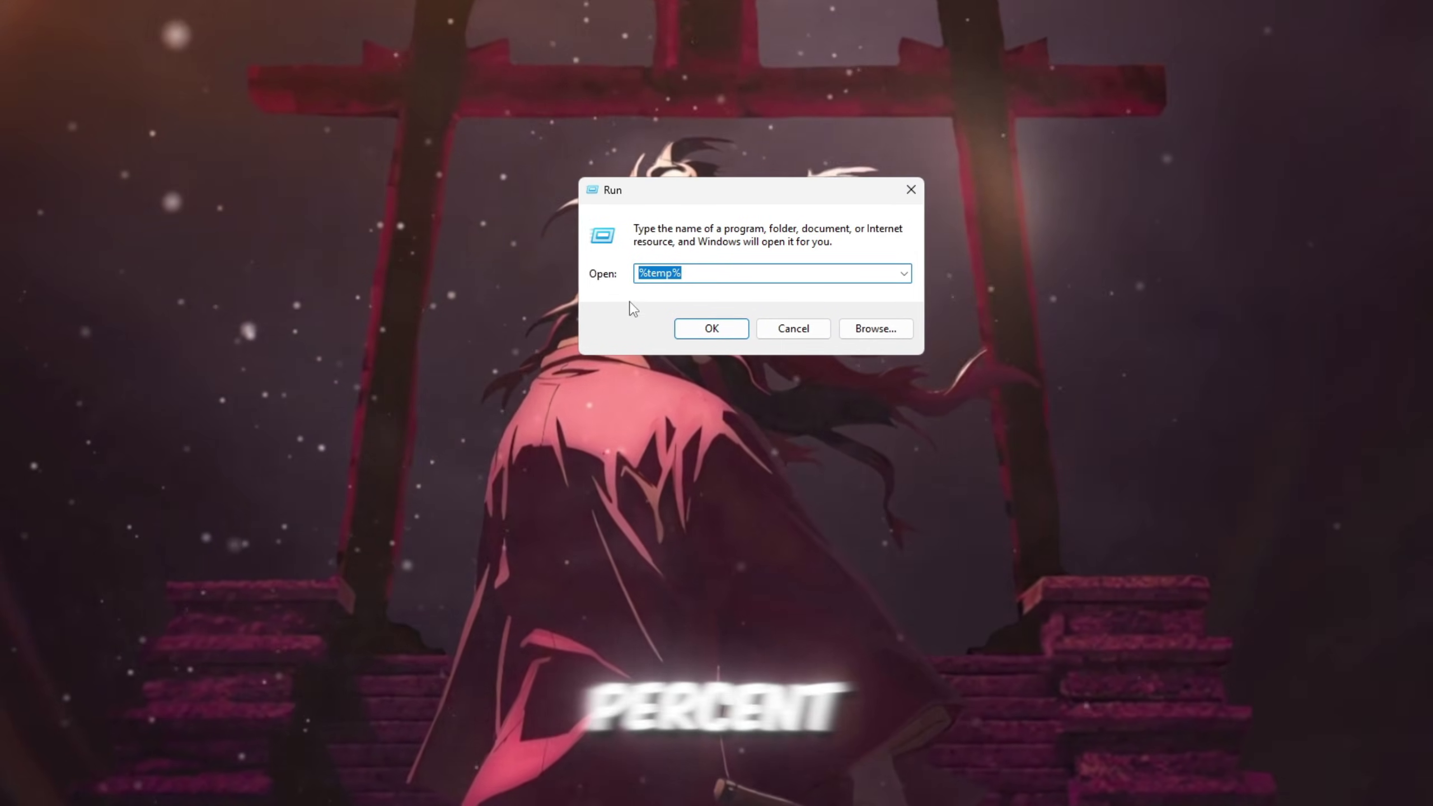
{"action": "left_click", "coordinate": [706, 327]}
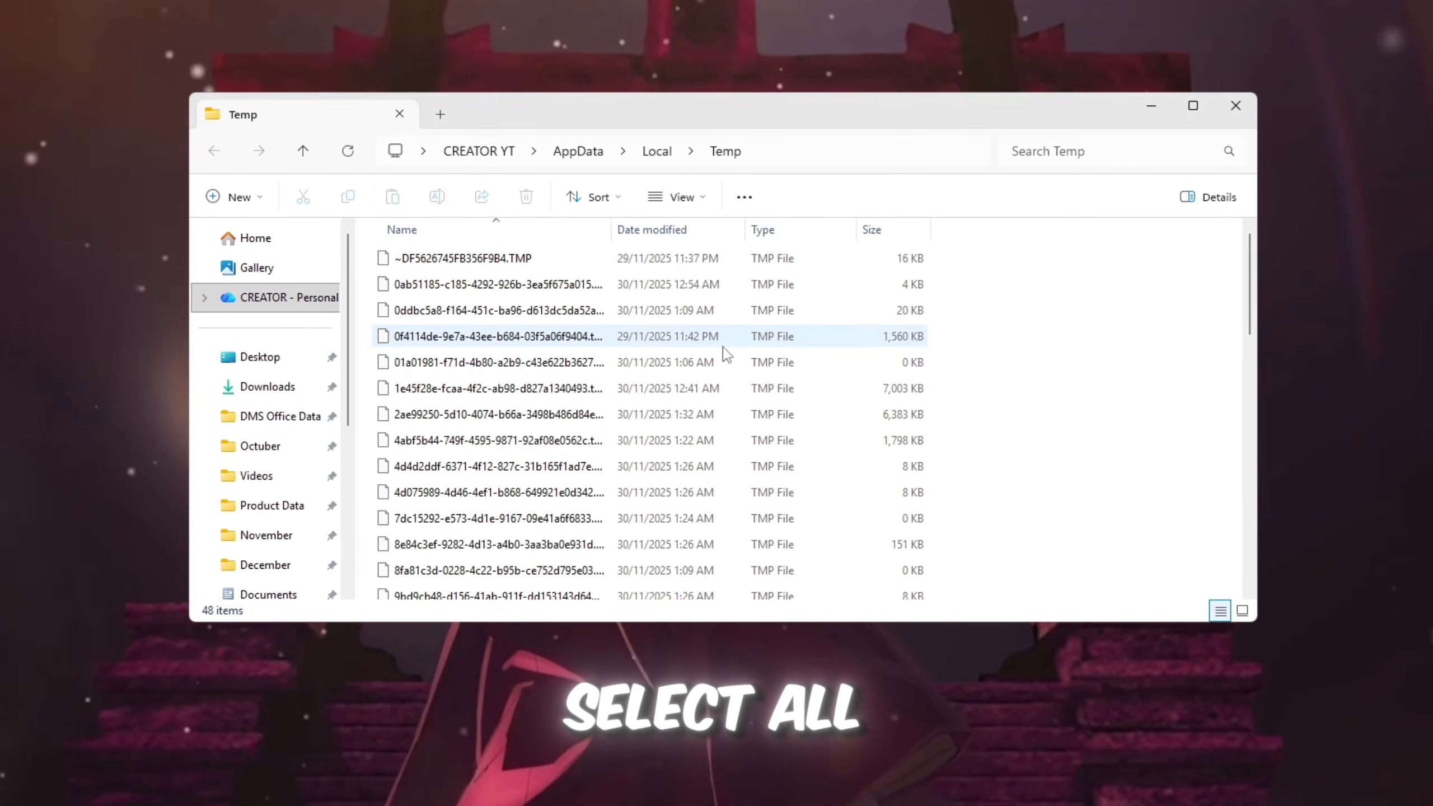
- Select and delete everything in AppData\Local\Temp, skipping files still in use
{"action": "key", "text": "ctrl+a"}
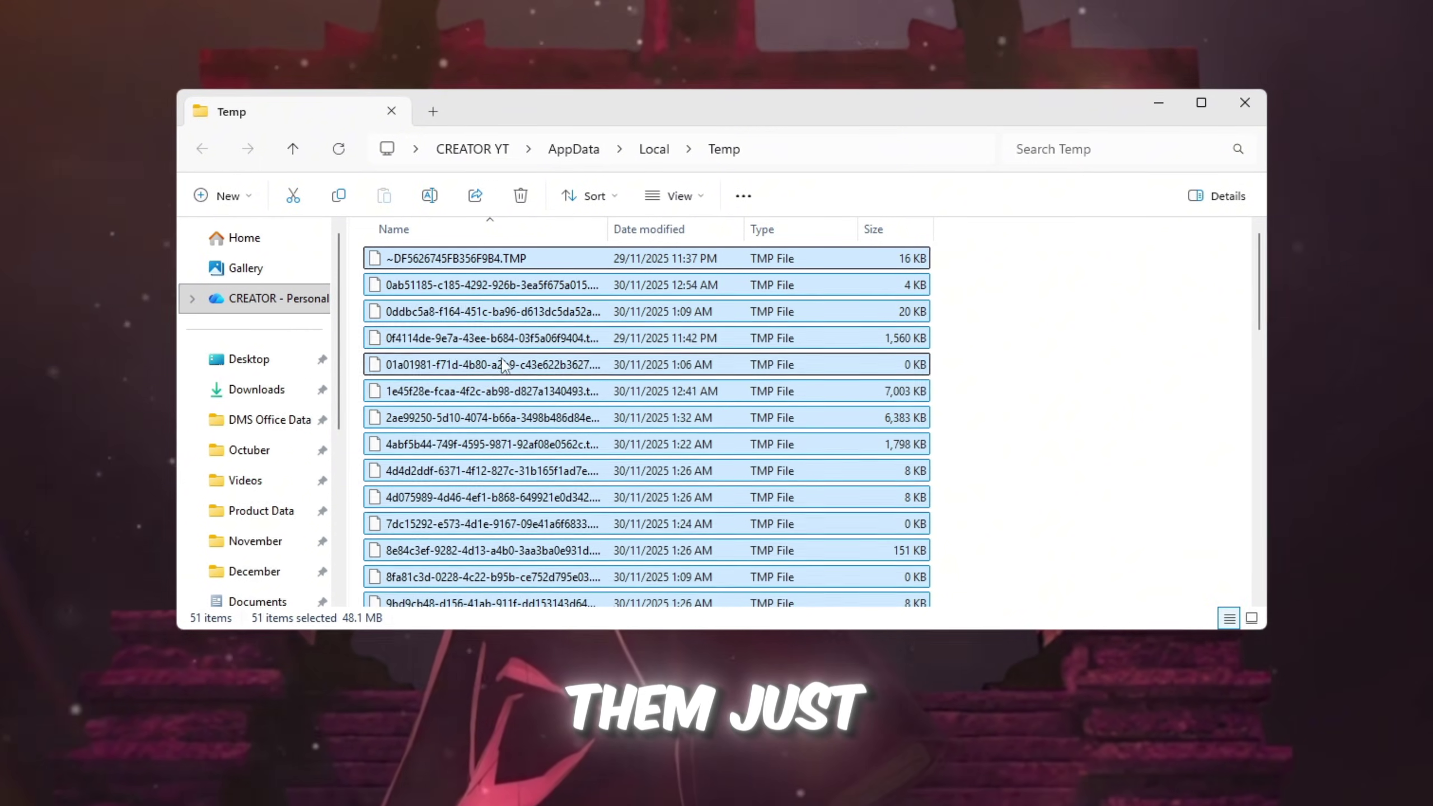
{"action": "left_click", "coordinate": [513, 197]}
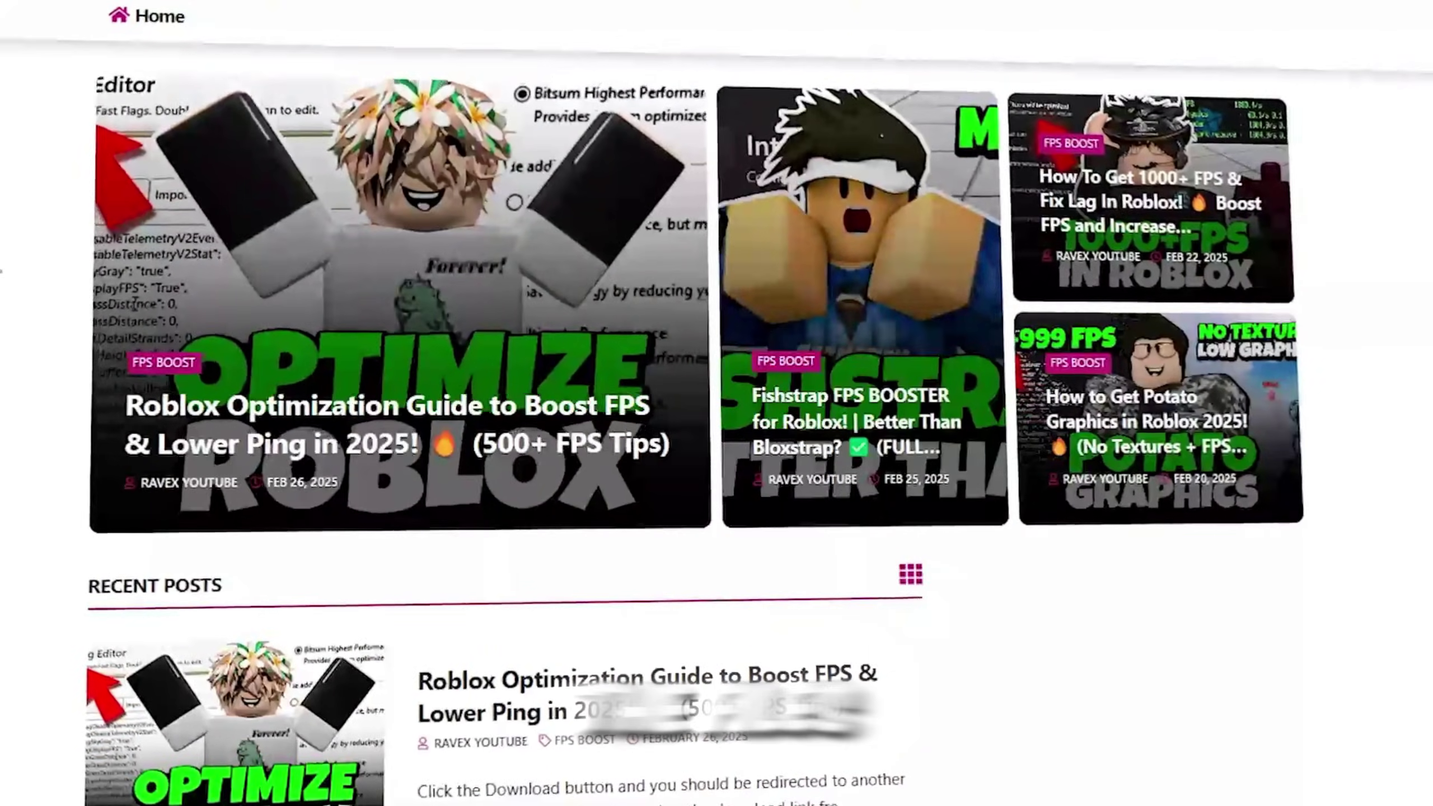
- Skim the FPS-boost blog posts and open the 1-Bloxstrap folder holding Bloxstrap.exe
{"action": "scroll", "coordinate": [717, 395], "scroll_direction": "down", "scroll_amount": 10}
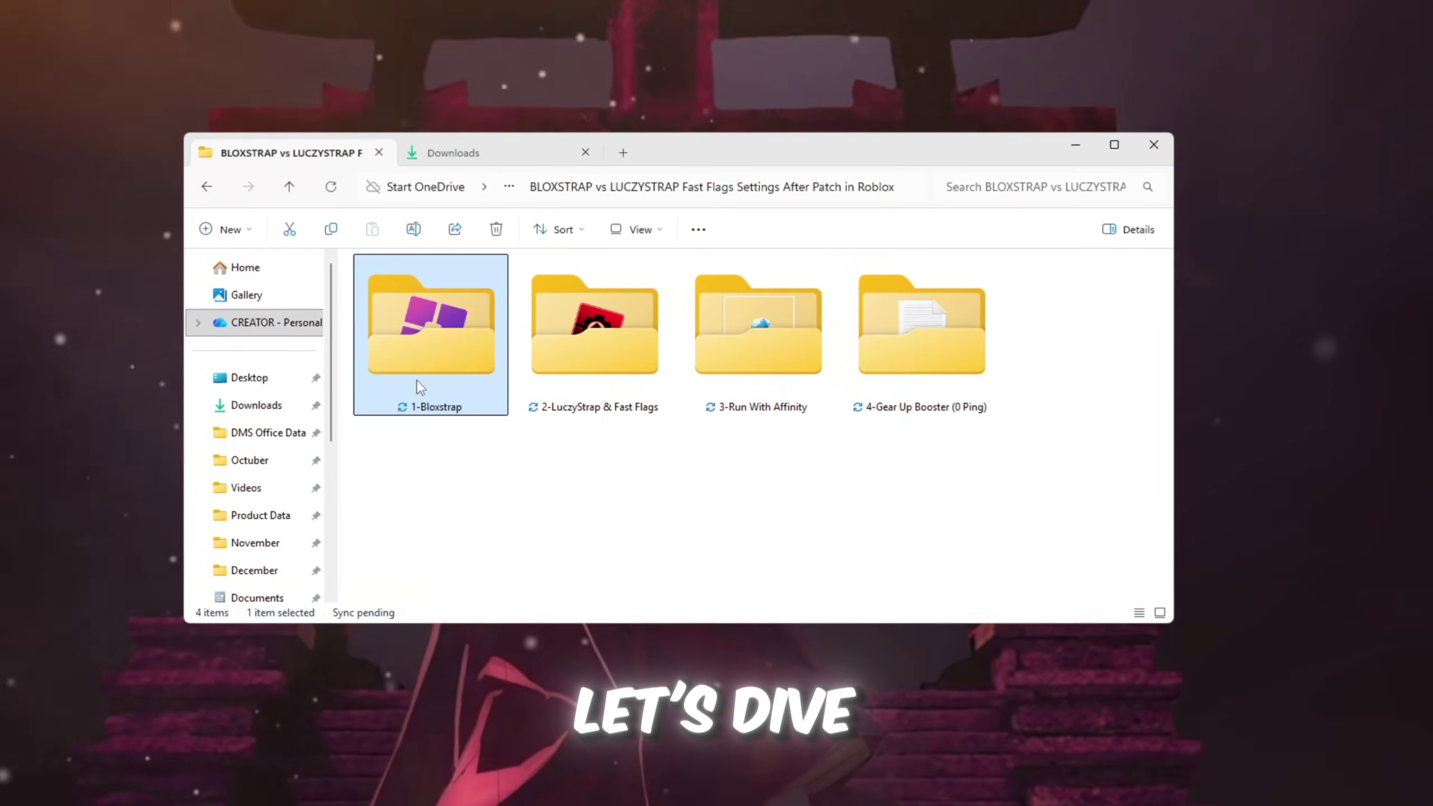
{"action": "double_click", "coordinate": [416, 380]}
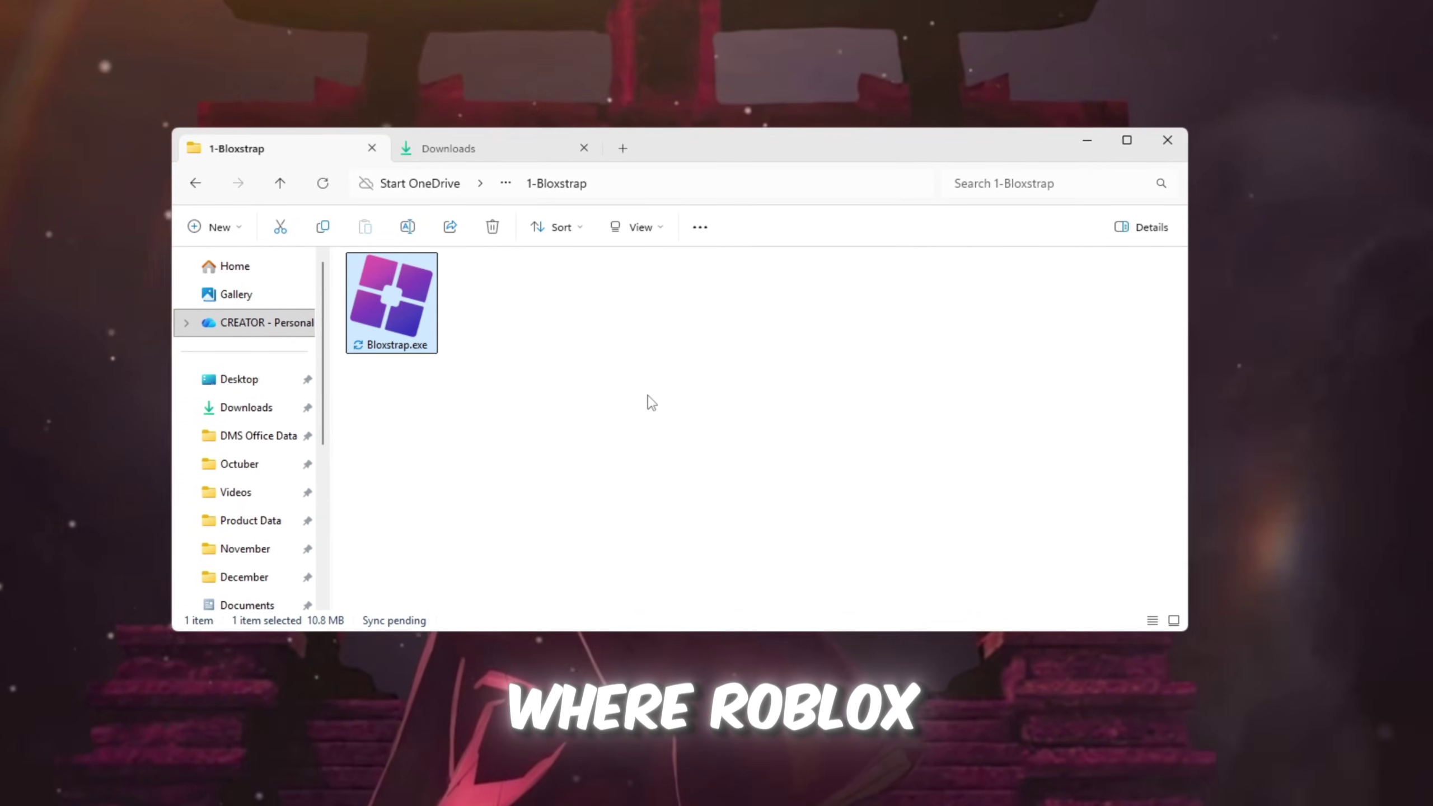
{"action": "scroll", "coordinate": [652, 402], "scroll_direction": "up", "scroll_amount": 3}
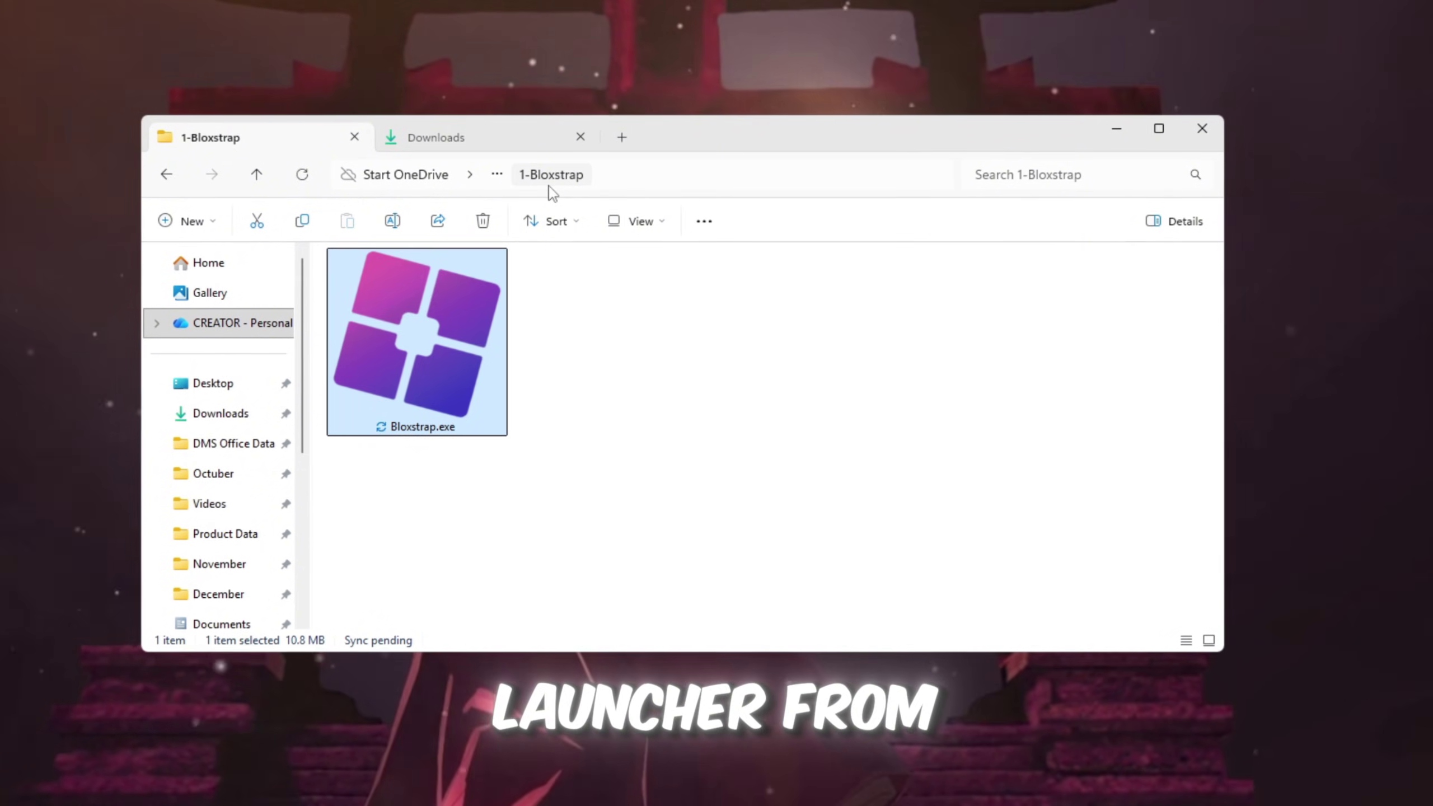
- Minimise the 1-Bloxstrap folder window and launch Bloxstrap from the Start search
{"action": "left_click", "coordinate": [1116, 131]}
{"action": "key", "text": "super"}
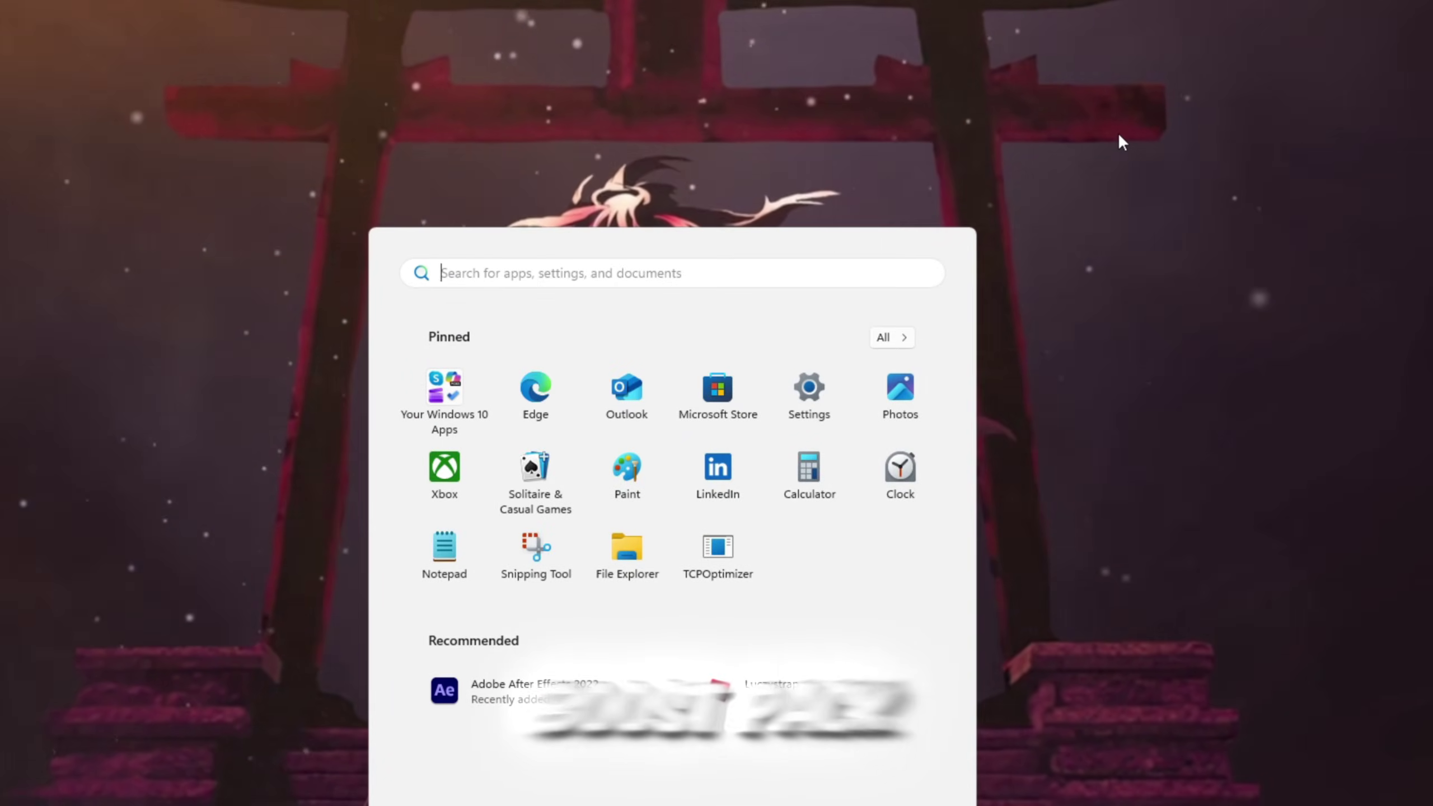
{"action": "type", "text": "bloxstrap"}
{"action": "key", "text": "Return"}
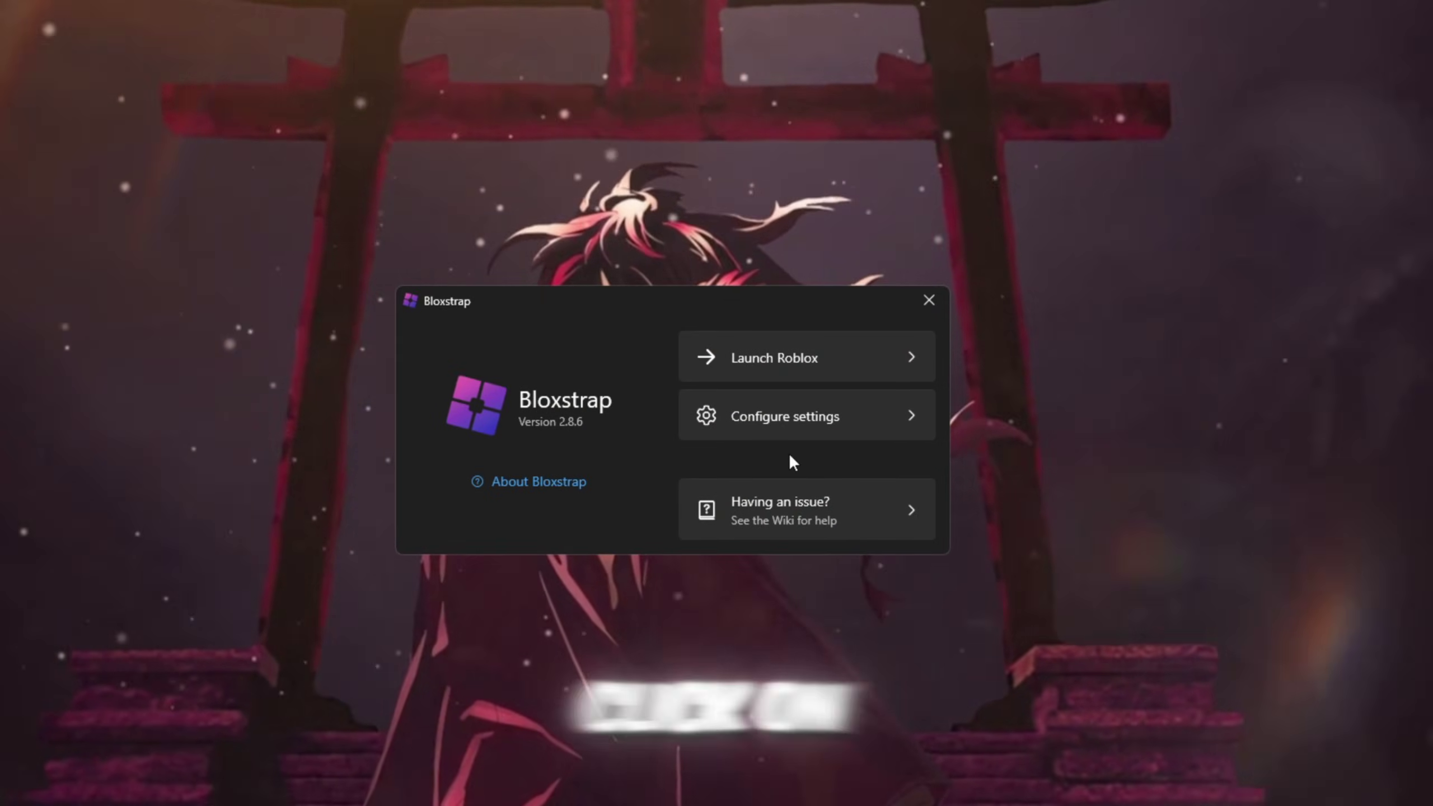
- In Integrations, keep activity tracking on and server location off, and enable Don't exit to desktop app
{"action": "left_click", "coordinate": [796, 431]}
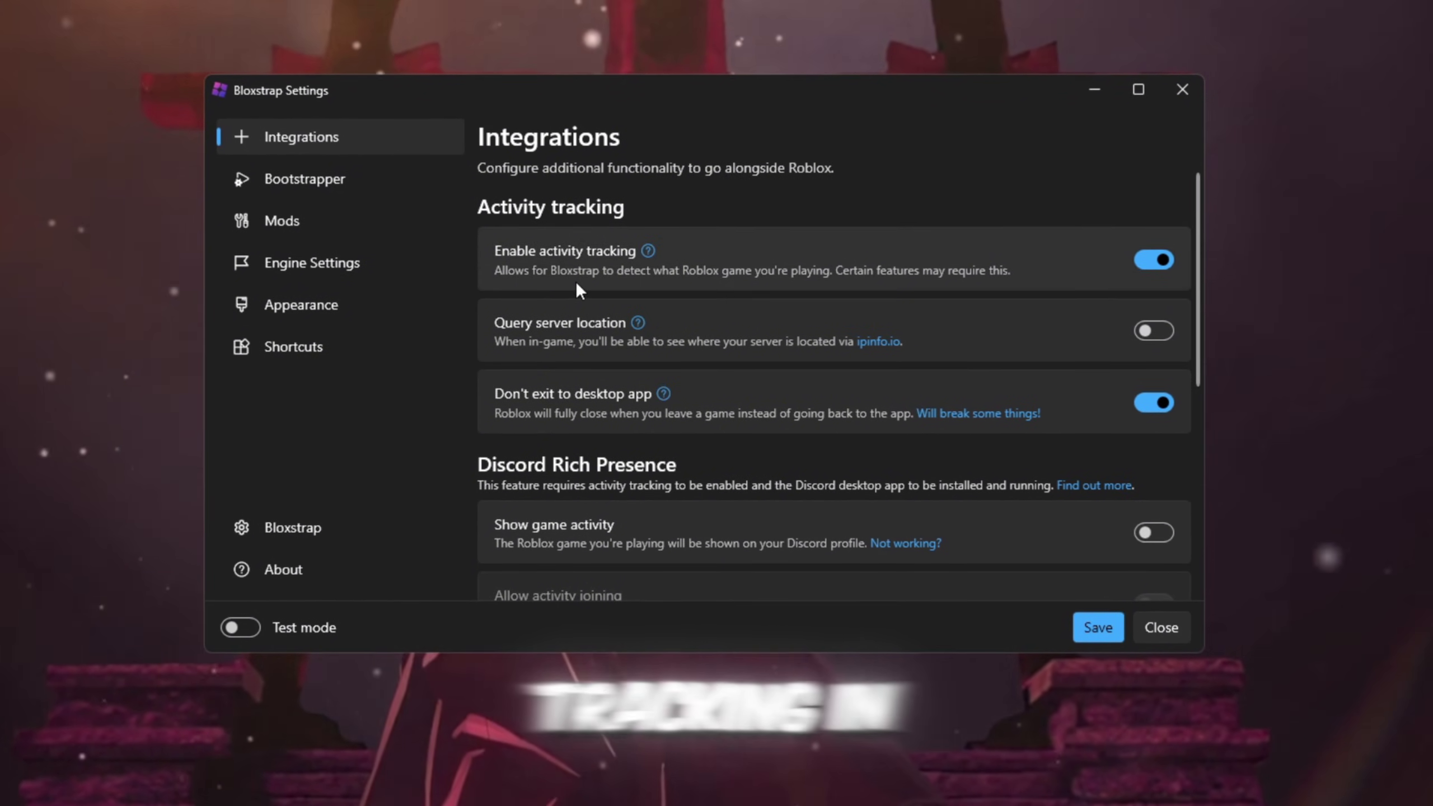
{"action": "left_click", "coordinate": [1167, 263]}
{"action": "left_click", "coordinate": [1168, 261]}
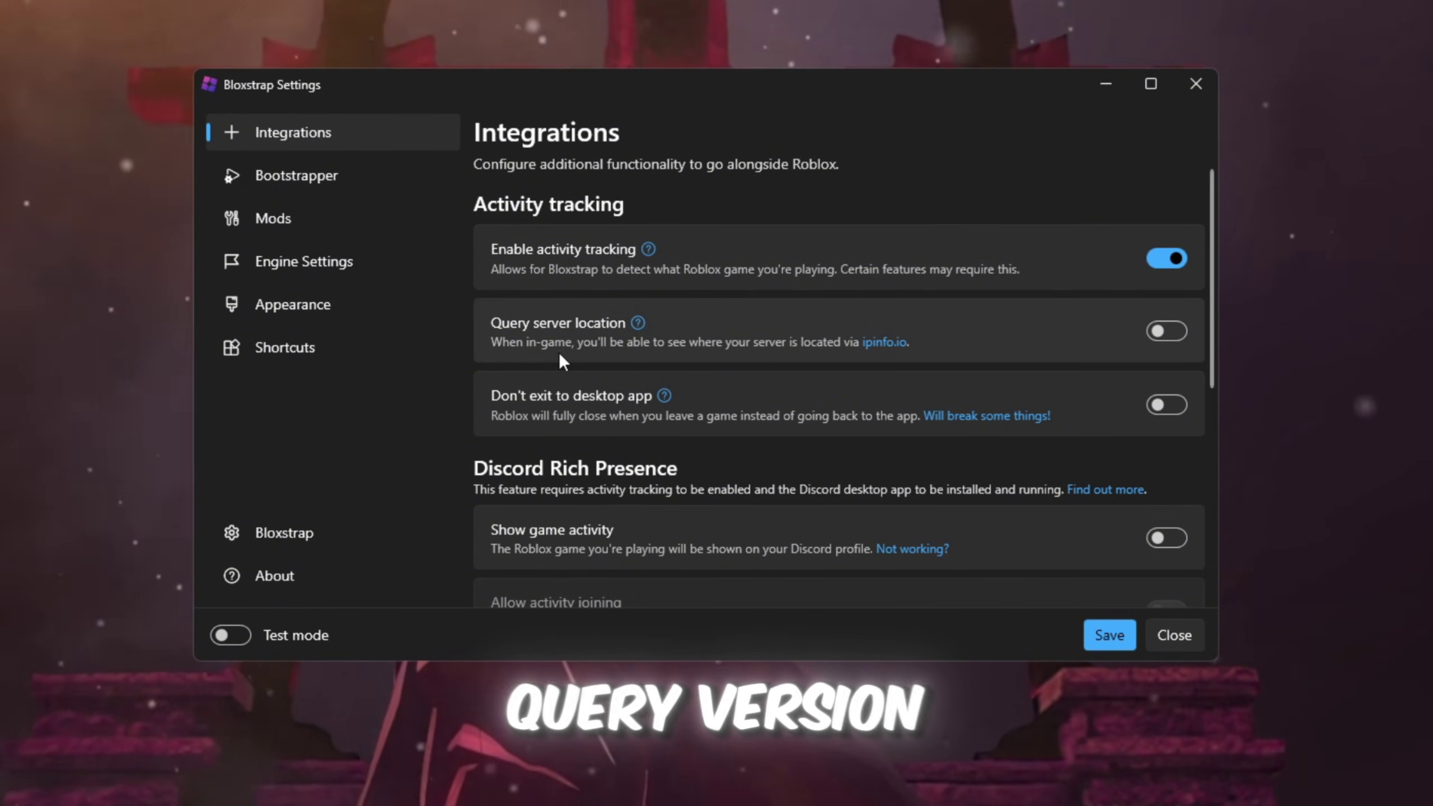
{"action": "left_click", "coordinate": [1174, 333]}
{"action": "left_click", "coordinate": [1174, 333]}
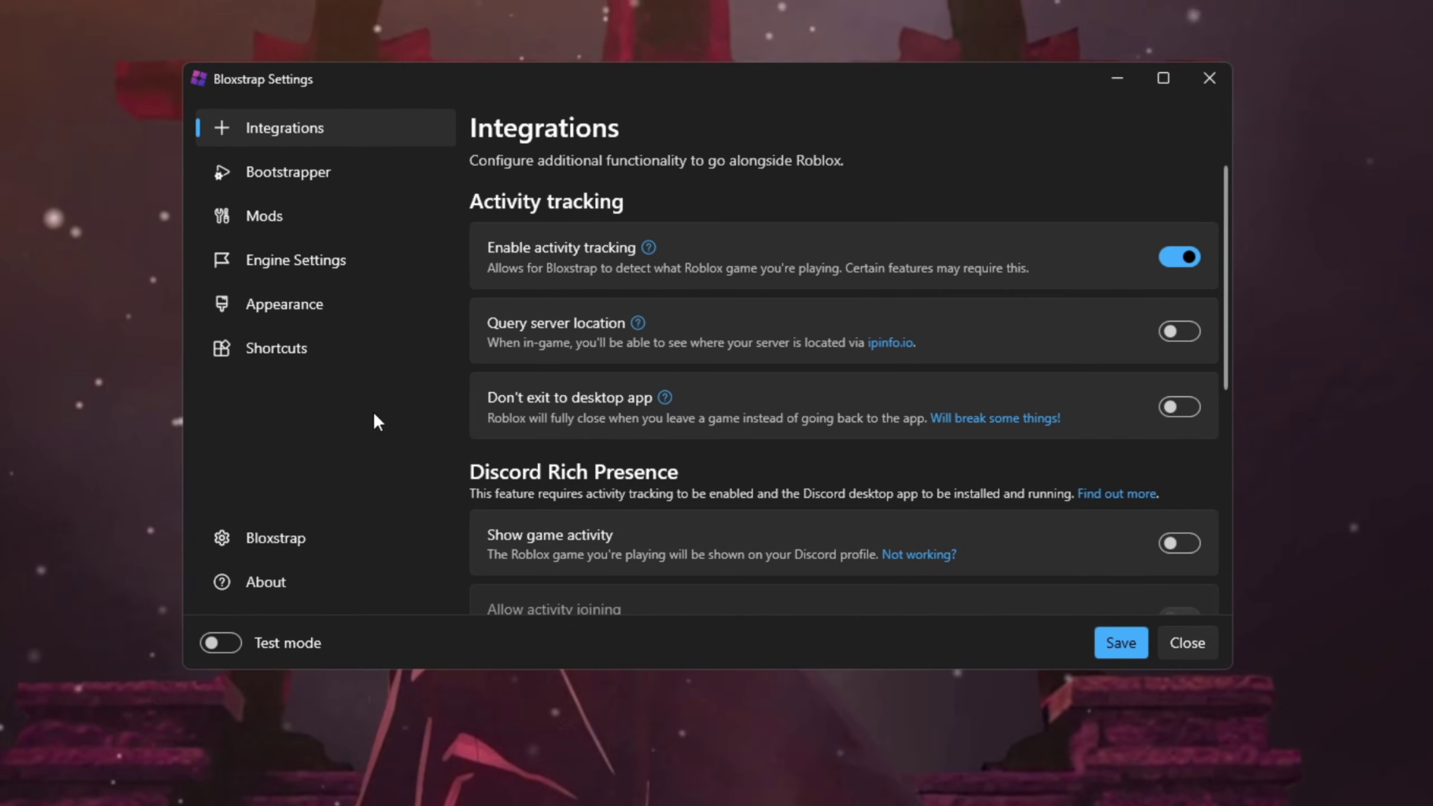
{"action": "left_click", "coordinate": [1183, 414]}
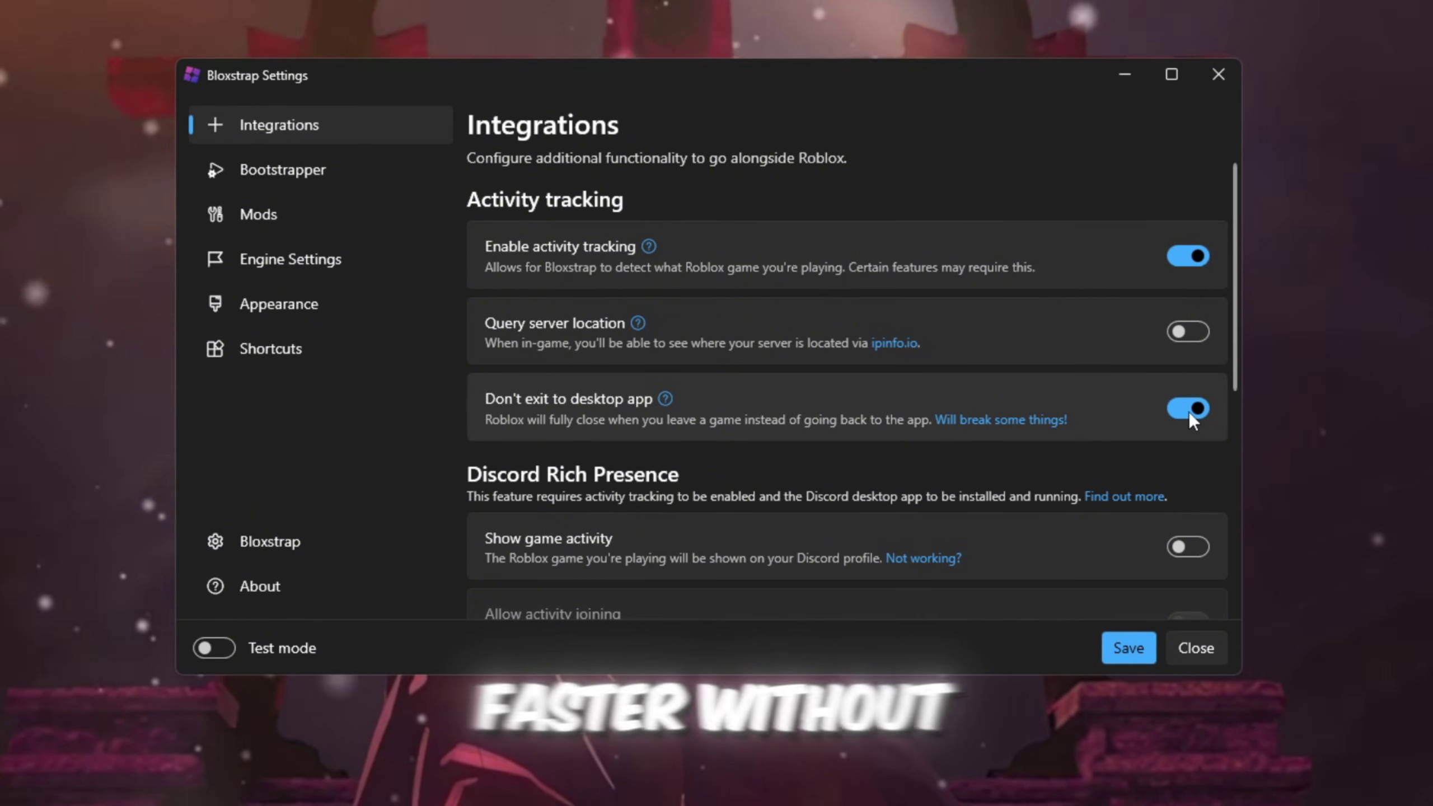
{"action": "left_click", "coordinate": [276, 170]}
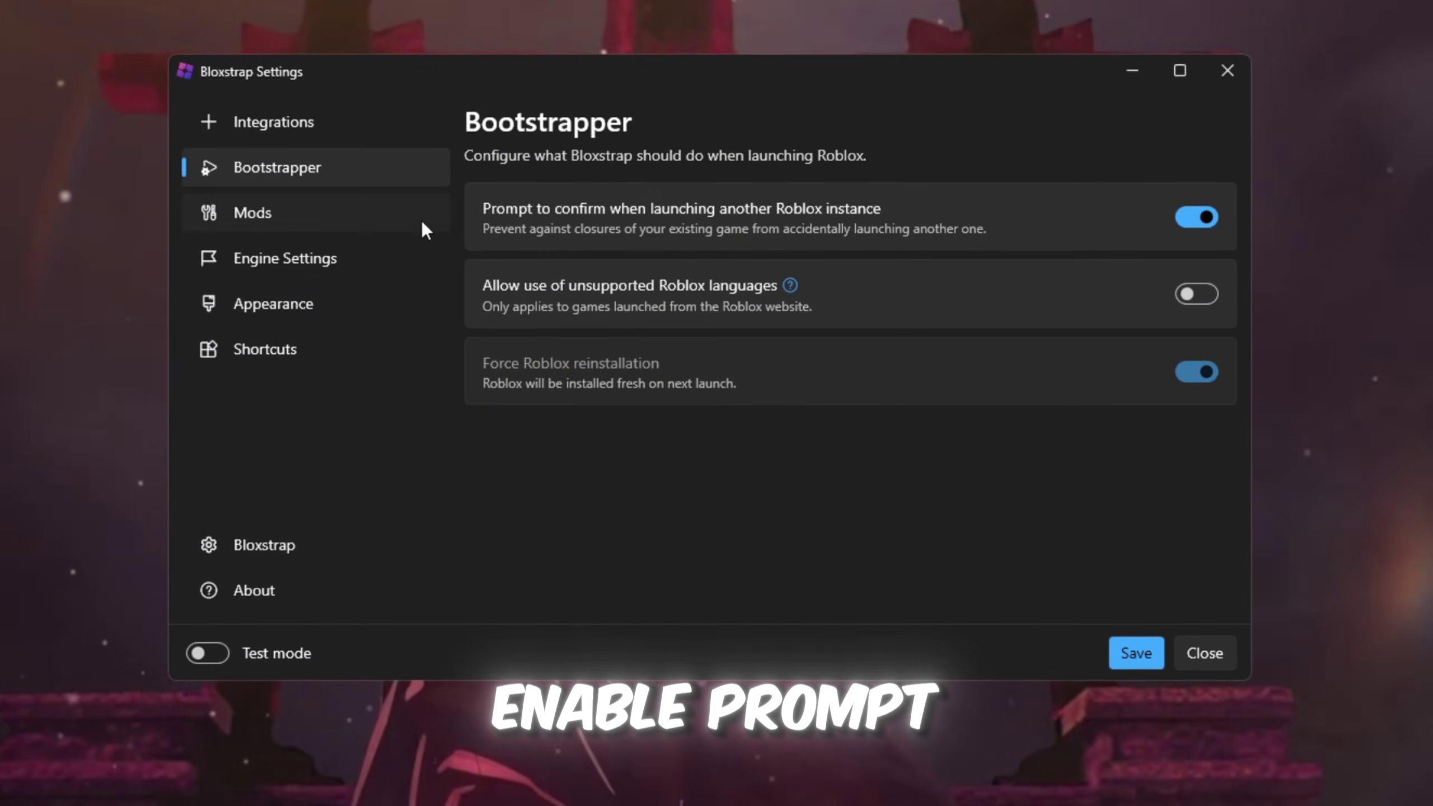
- Keep Prompt to confirm on, leave the Mods mouse cursor at Default, and review the presets
{"action": "left_click", "coordinate": [1197, 217]}
{"action": "left_click", "coordinate": [1205, 217]}
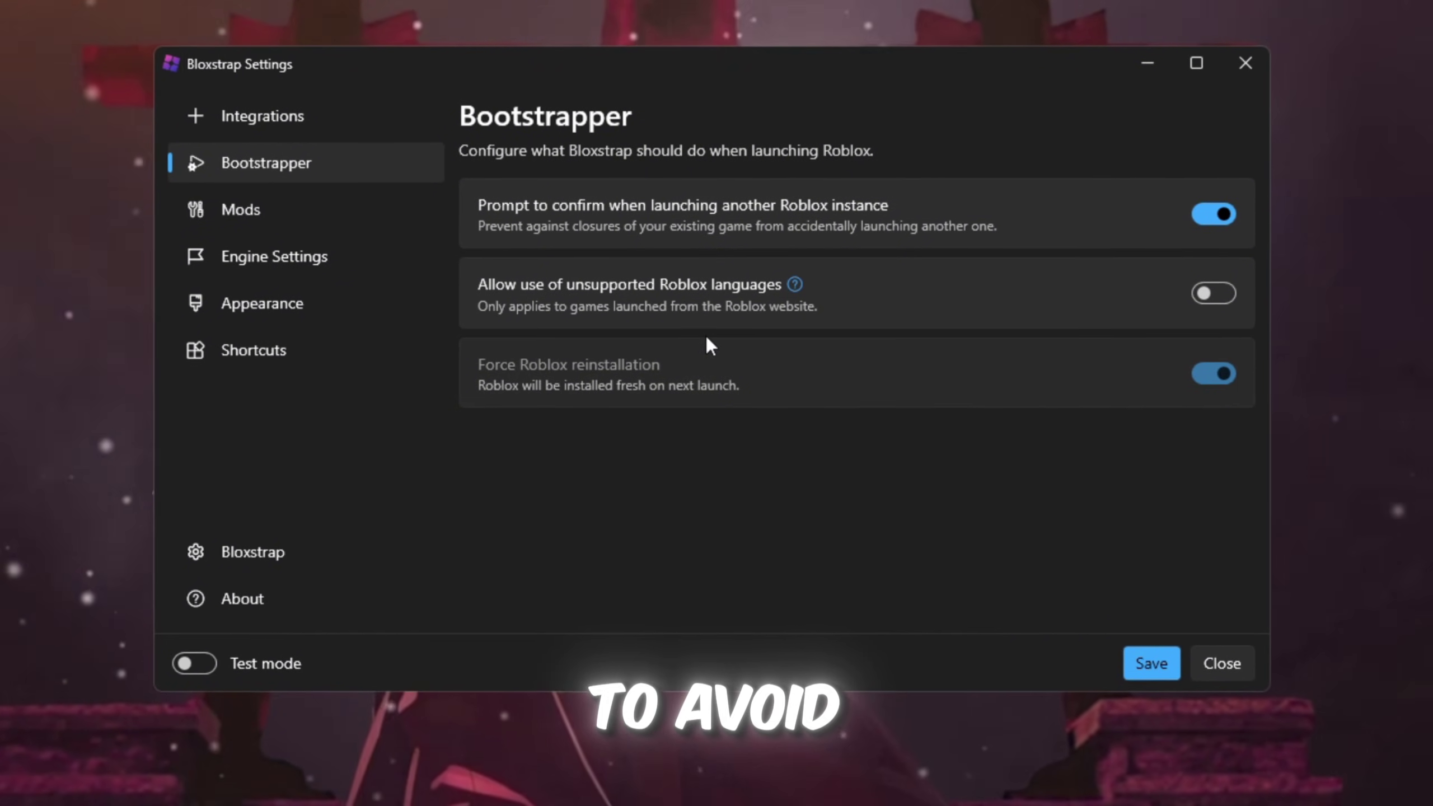
{"action": "left_click", "coordinate": [238, 209]}
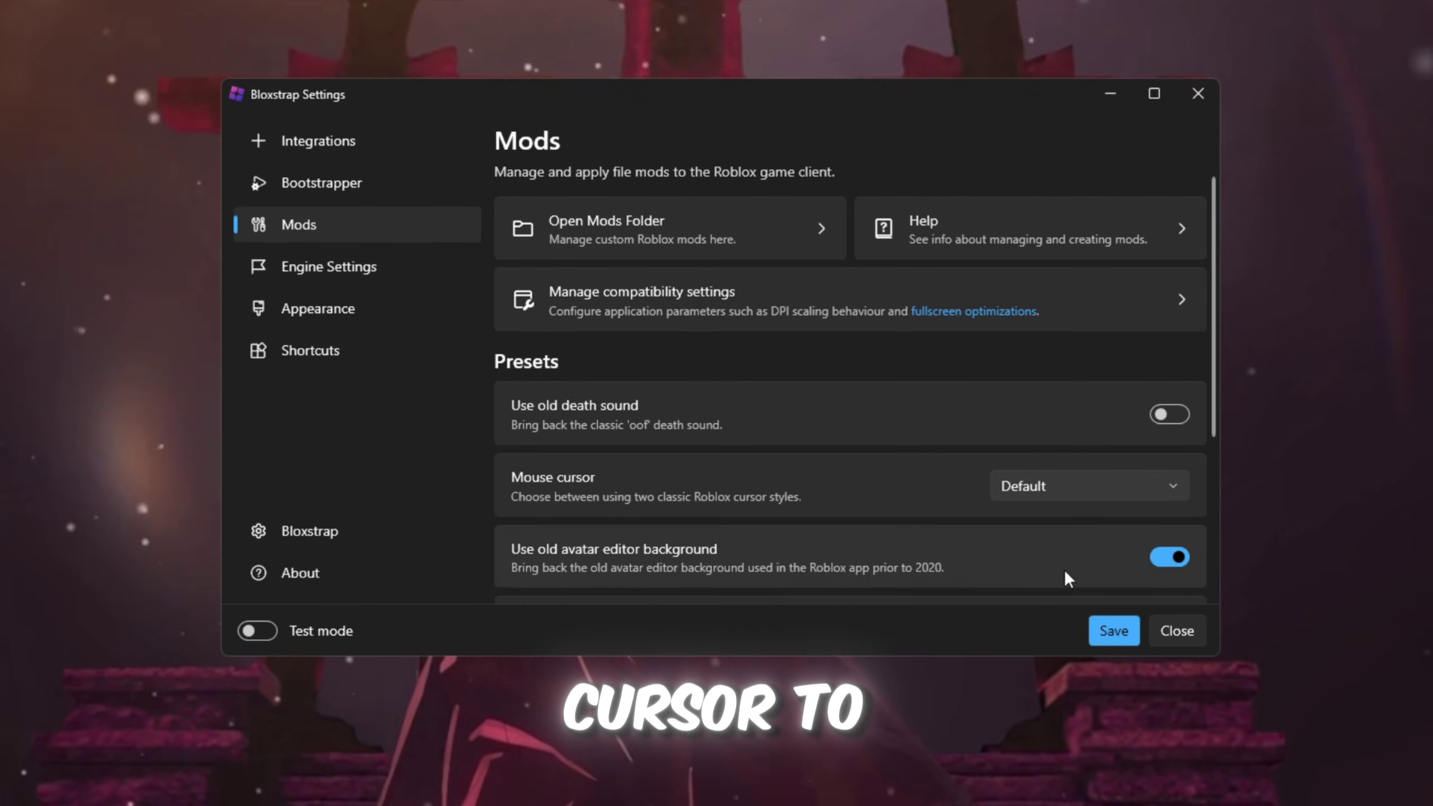
{"action": "left_click", "coordinate": [1172, 485]}
{"action": "left_click", "coordinate": [1149, 550]}
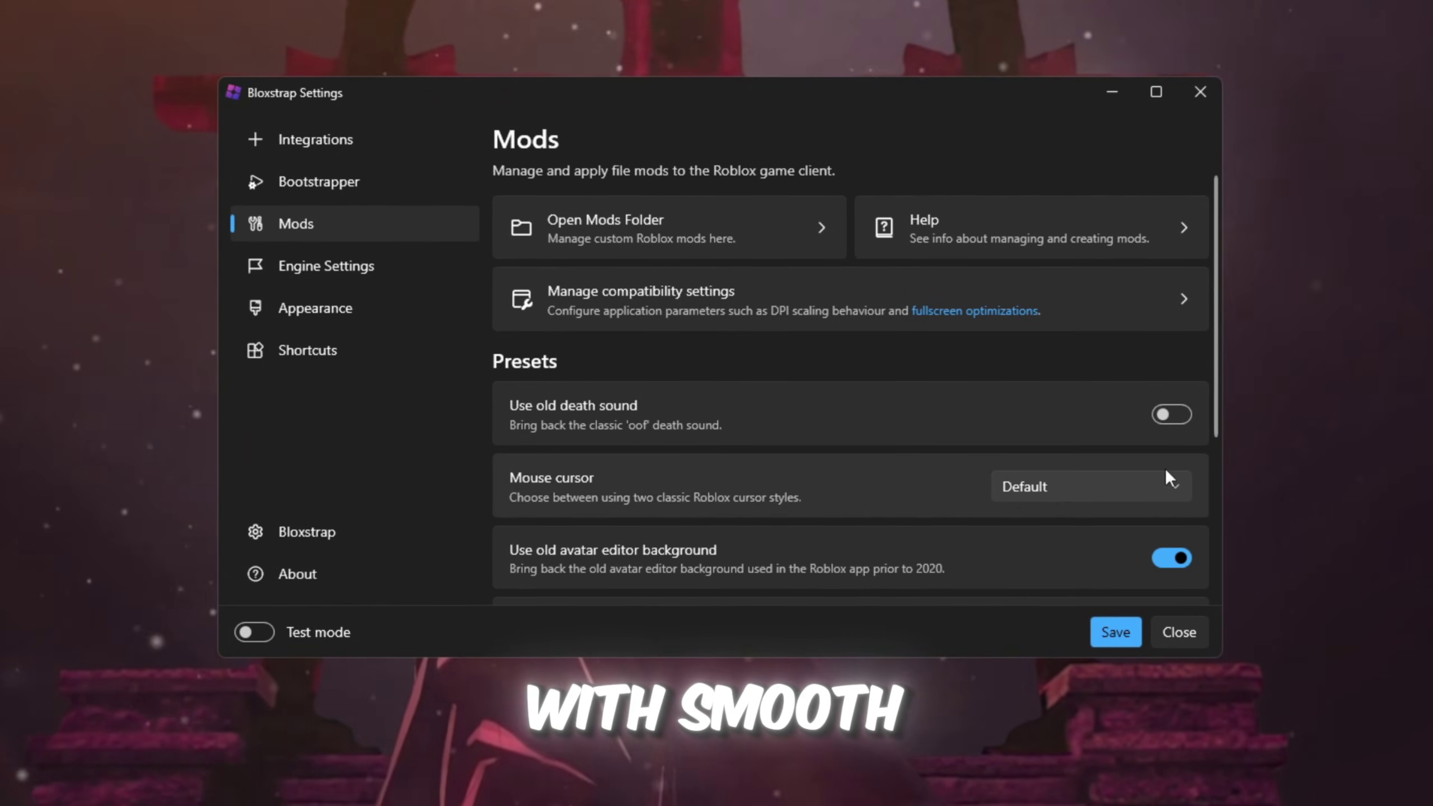
{"action": "scroll", "coordinate": [807, 451], "scroll_direction": "down", "scroll_amount": 3}
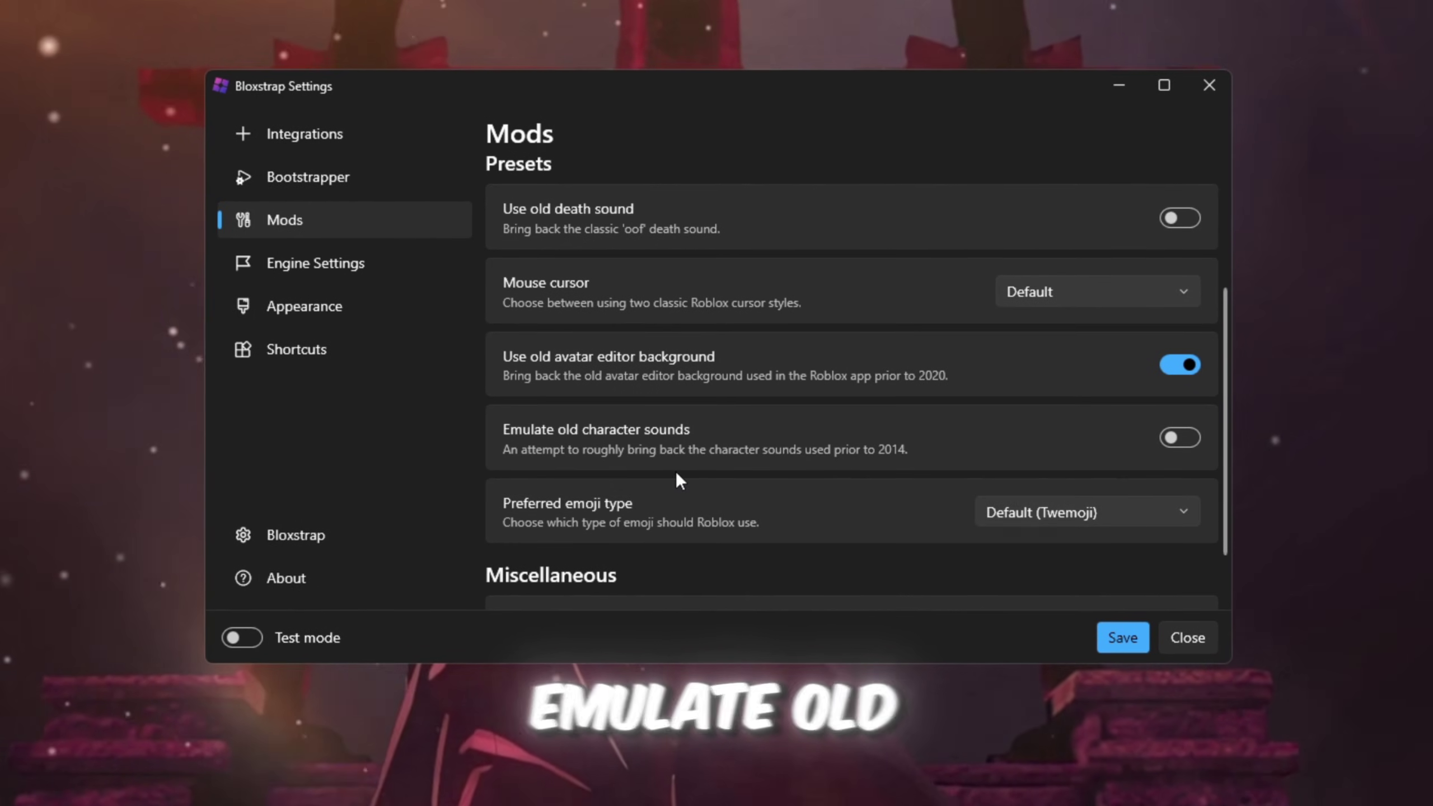
{"action": "left_click", "coordinate": [339, 264]}
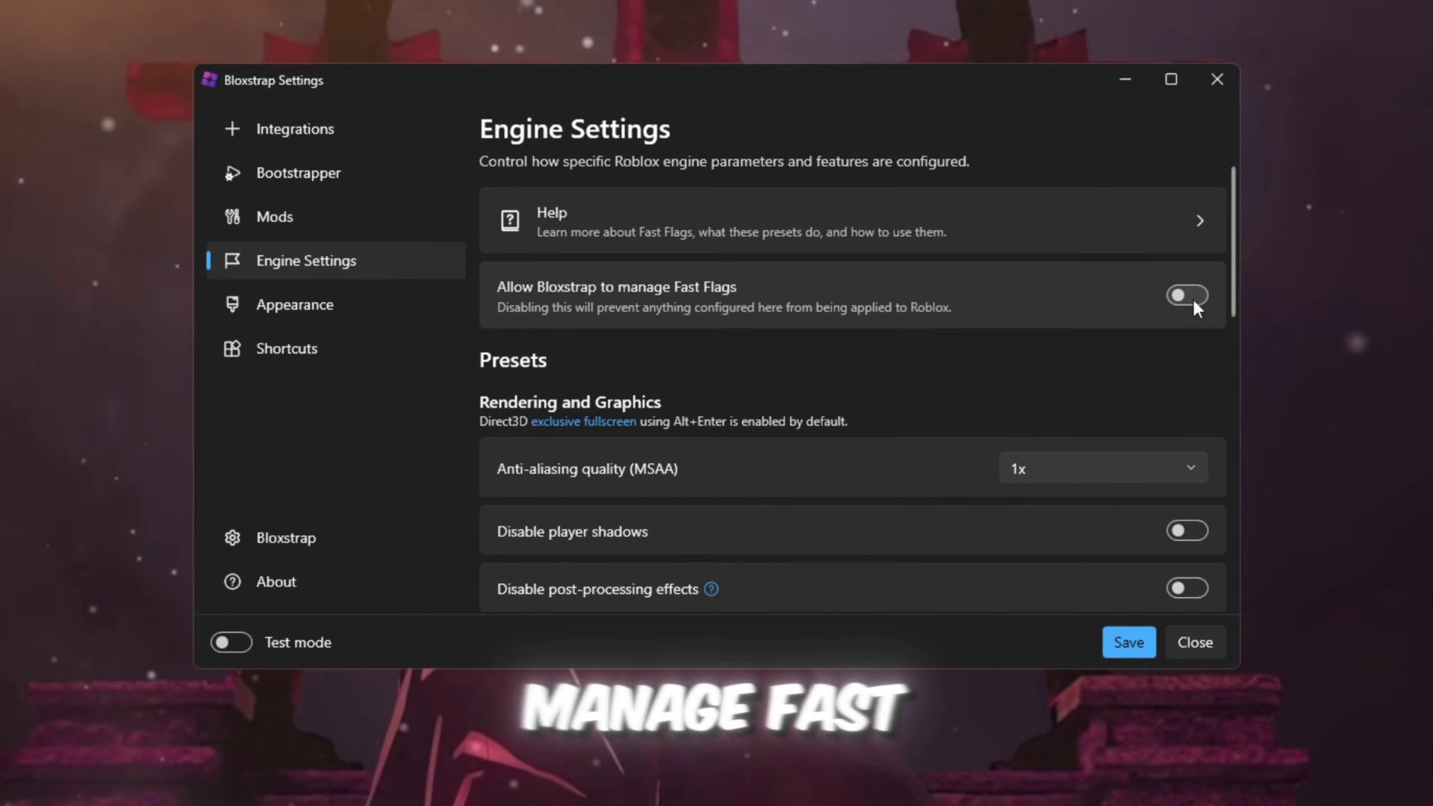
- Keep Bloxstrap managing Fast Flags and leave anti-aliasing quality at 1x
{"action": "left_click", "coordinate": [1193, 294]}
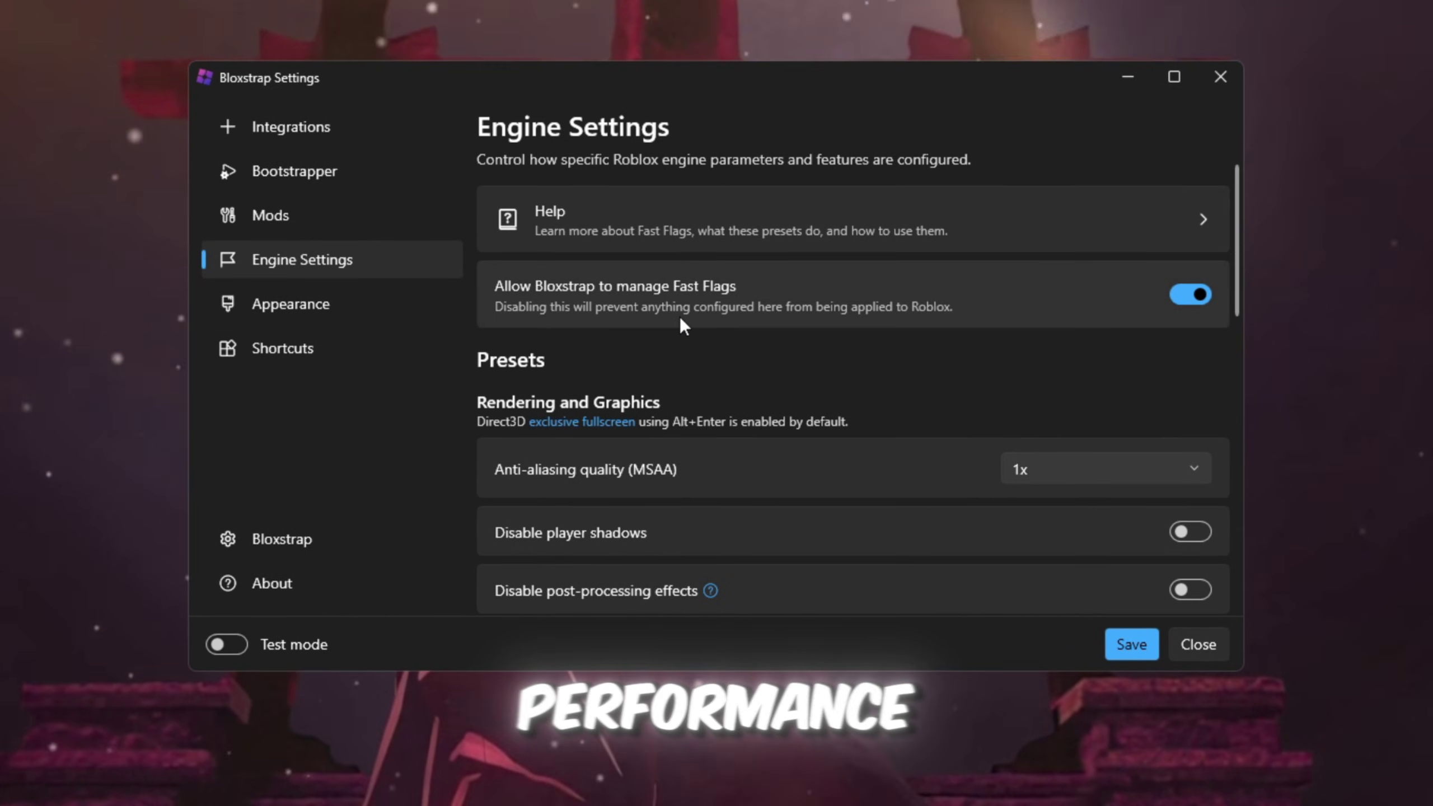
{"action": "scroll", "coordinate": [733, 407], "scroll_direction": "down", "scroll_amount": 2}
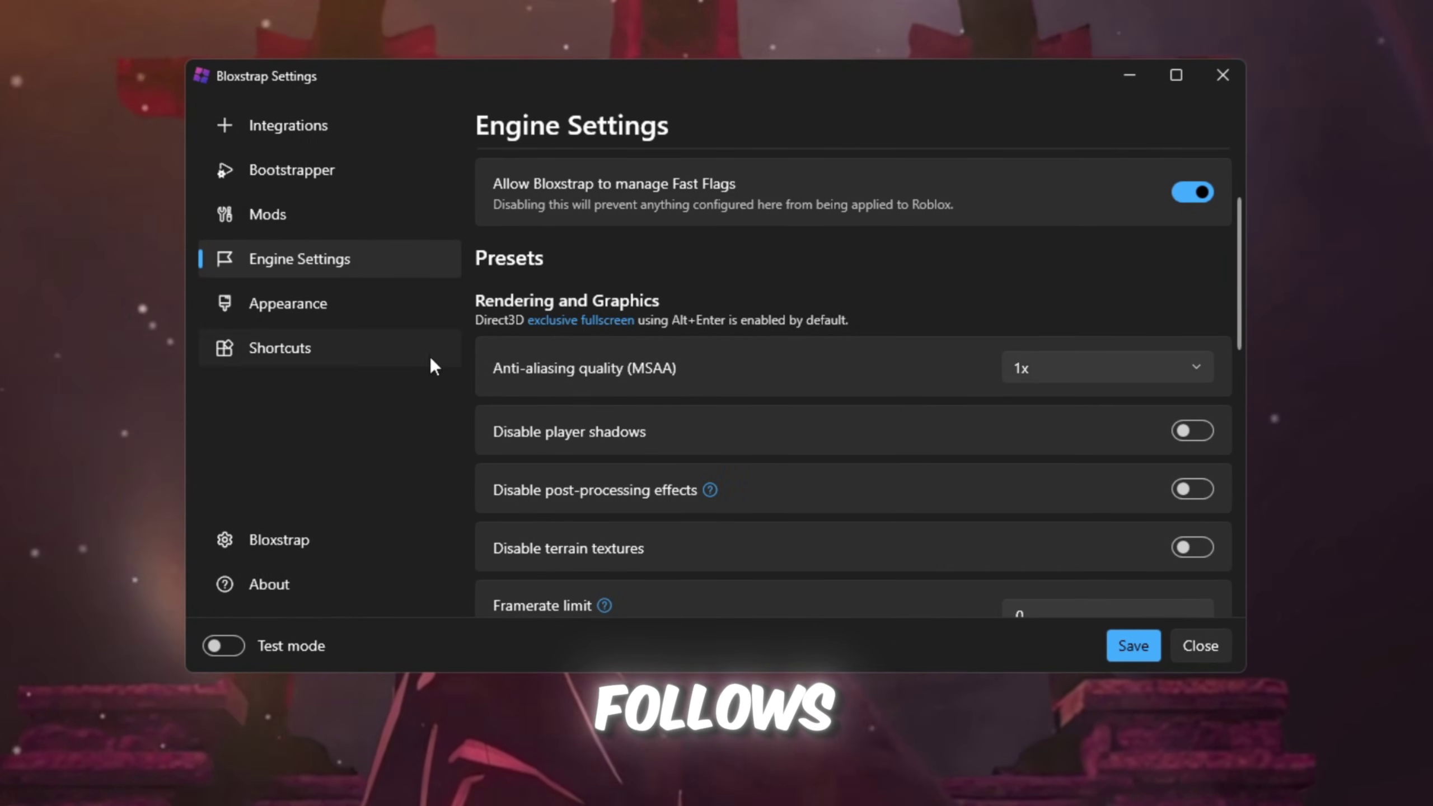
{"action": "left_click", "coordinate": [1118, 377]}
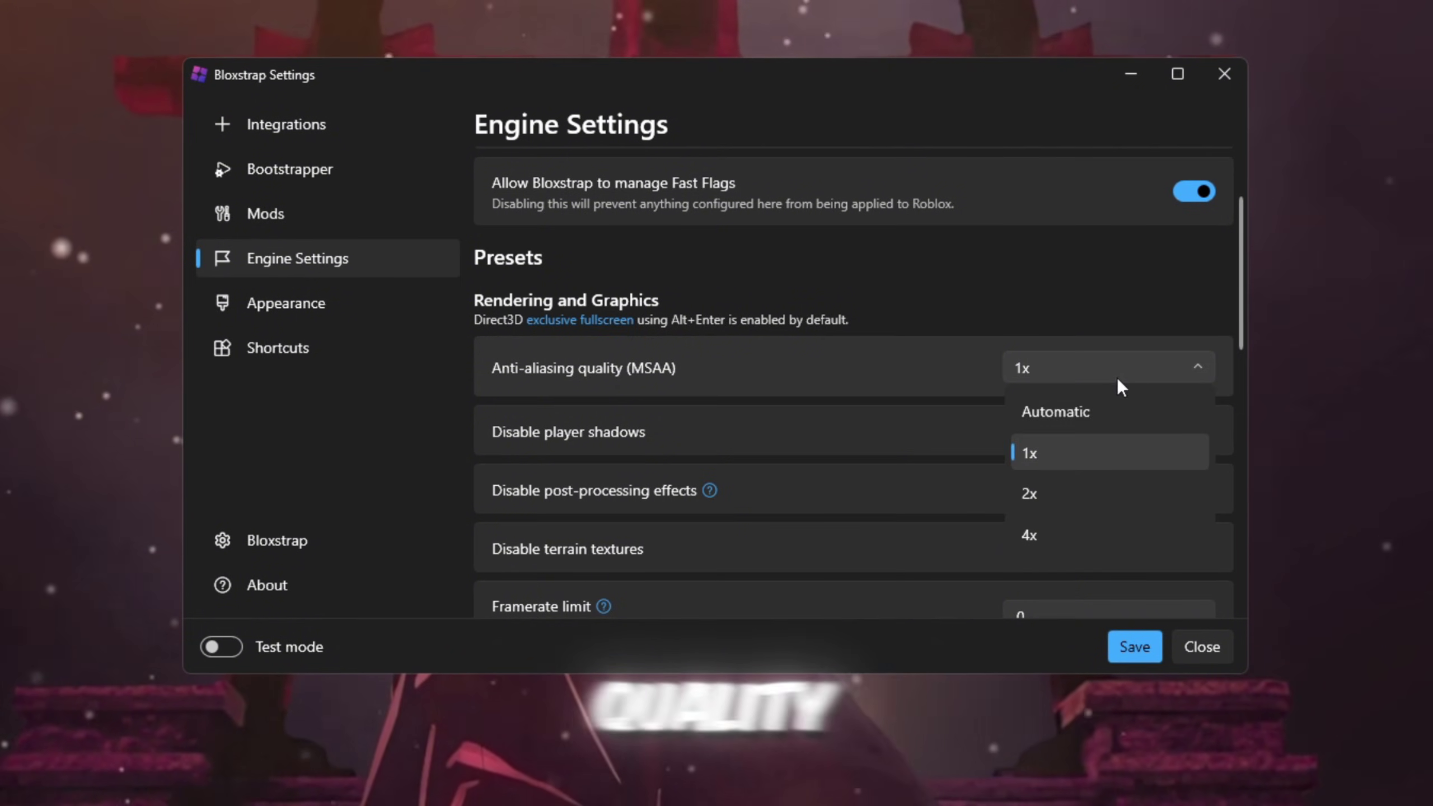
{"action": "left_click", "coordinate": [1103, 462]}
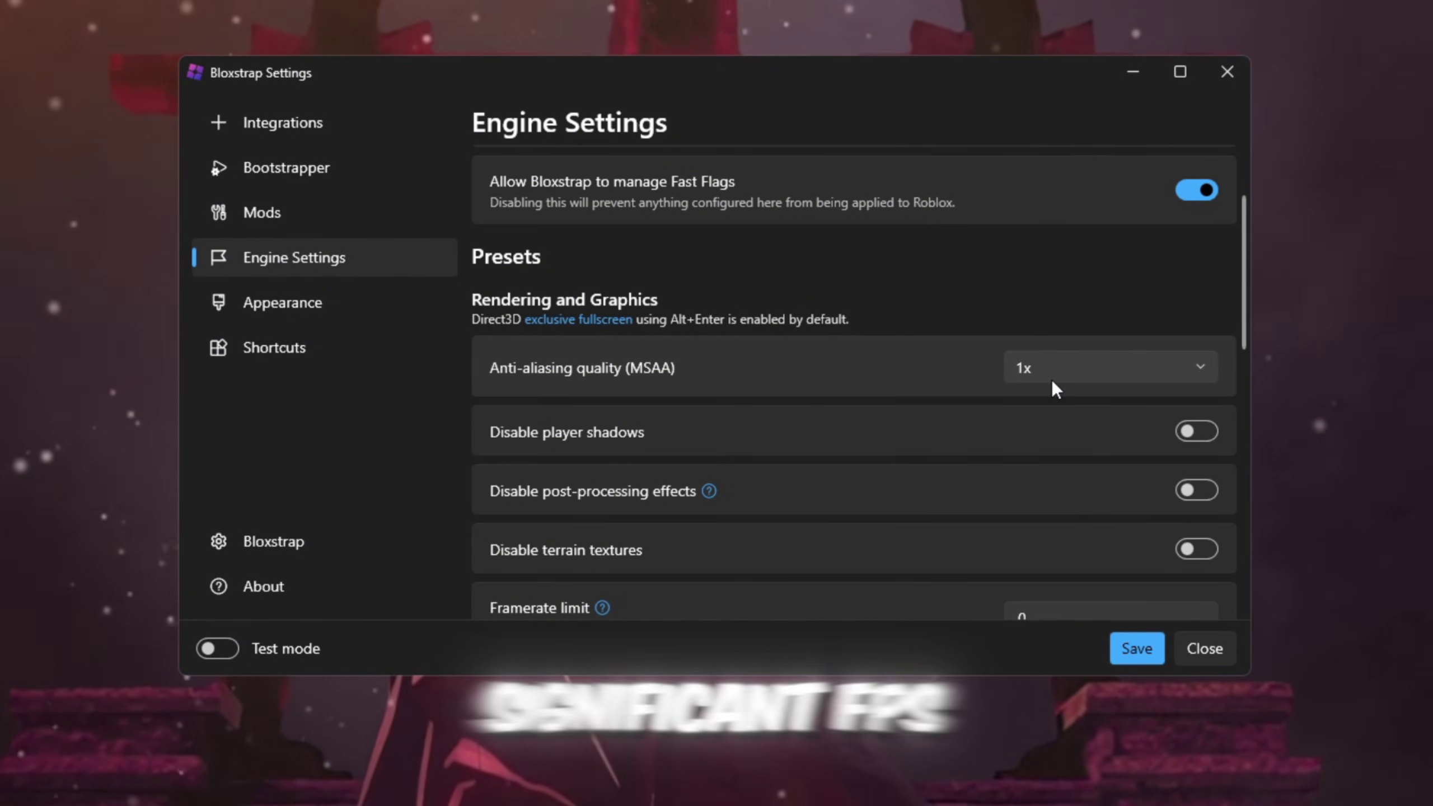
{"action": "scroll", "coordinate": [864, 368], "scroll_direction": "down", "scroll_amount": 3}
{"action": "scroll", "coordinate": [886, 395], "scroll_direction": "down", "scroll_amount": 5}
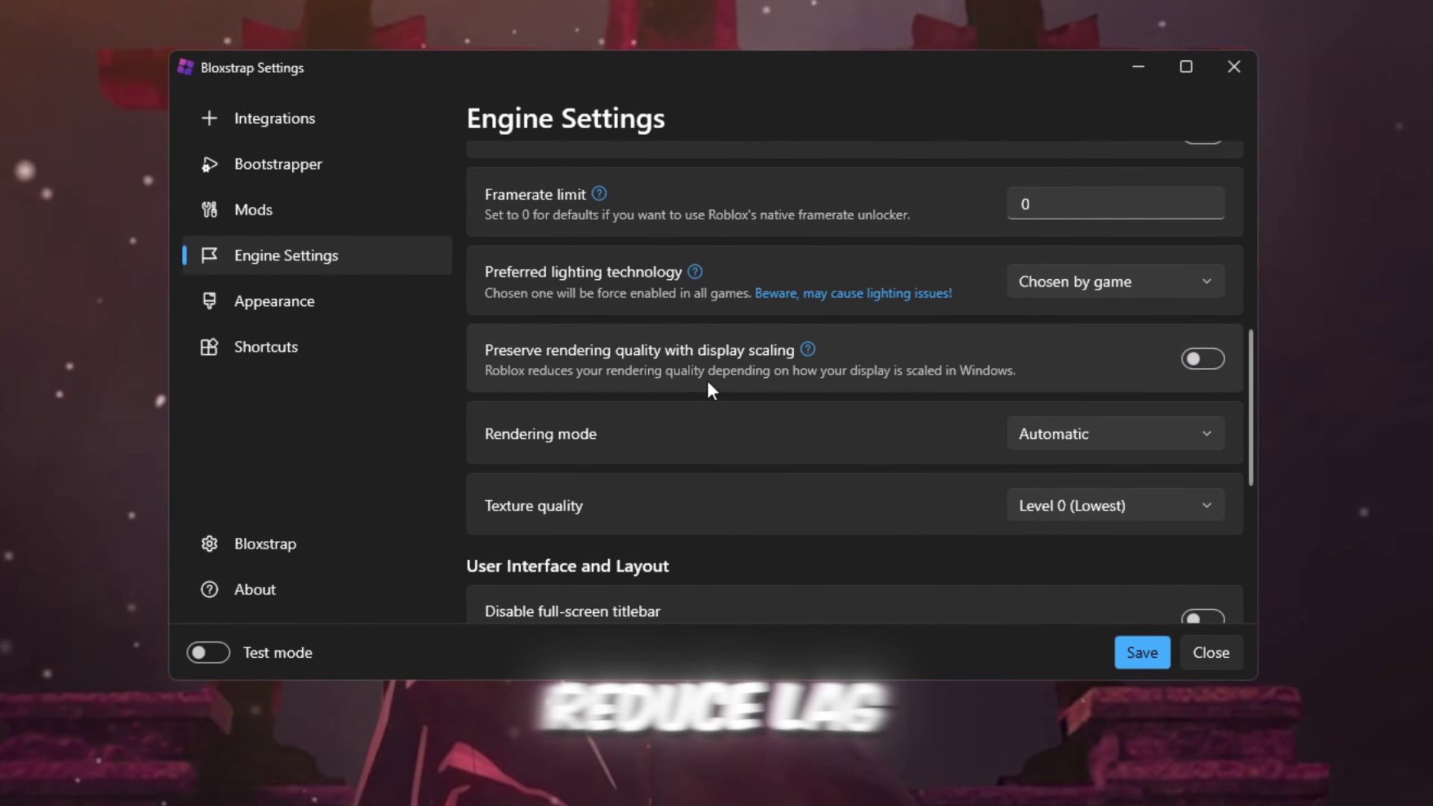
- Set rendering mode to Automatic and texture quality to Level 0 (Lowest), then save
{"action": "left_click", "coordinate": [1099, 444]}
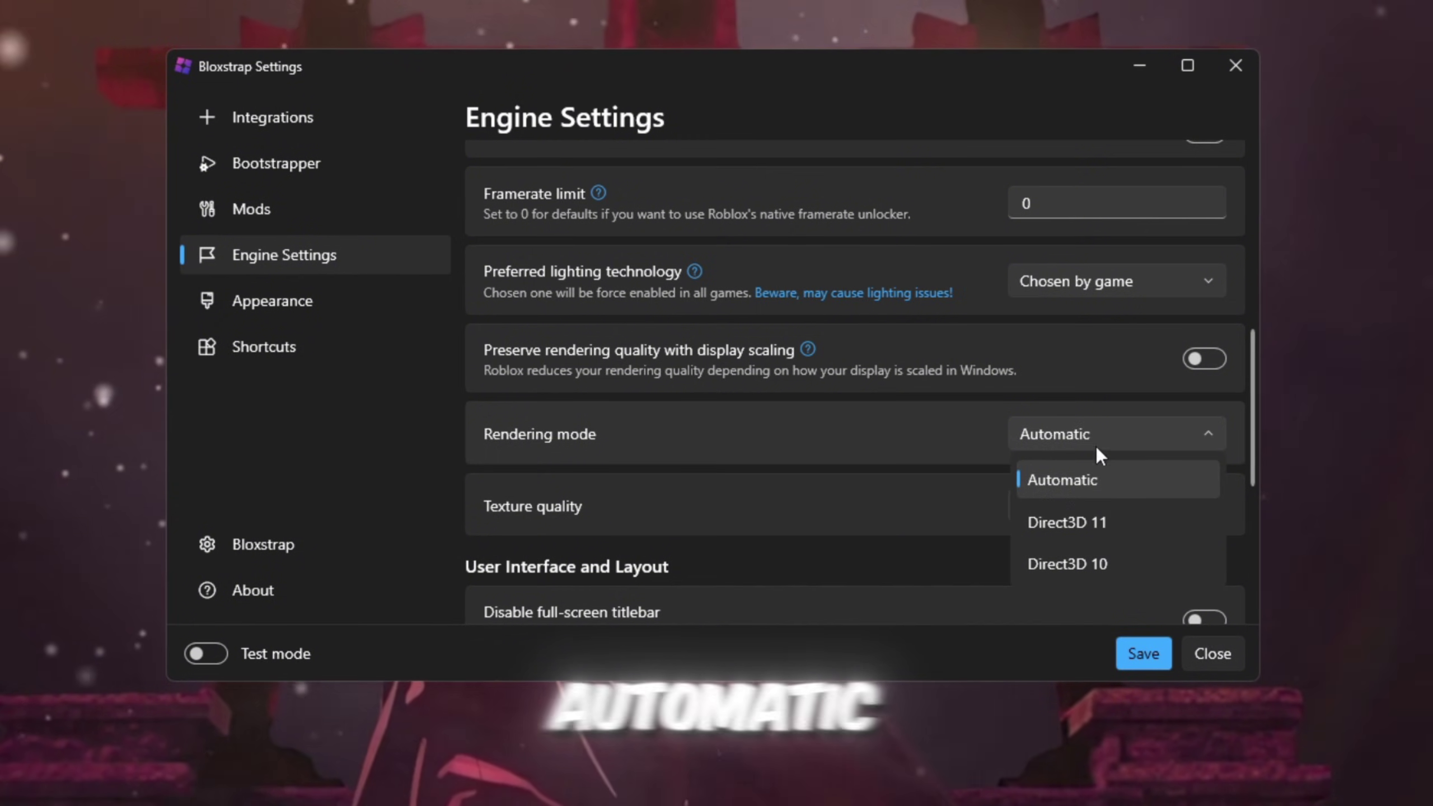
{"action": "left_click", "coordinate": [1076, 486]}
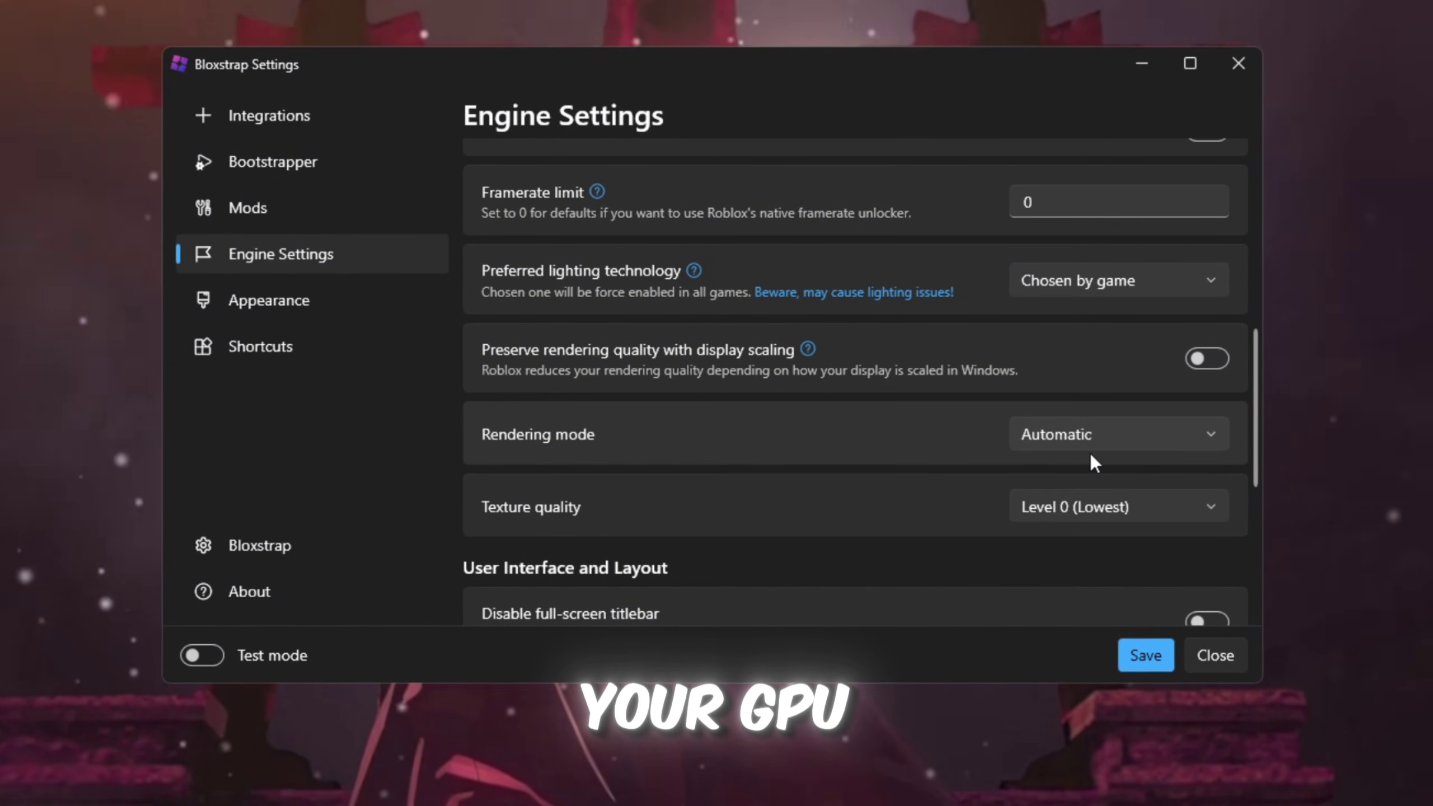
{"action": "left_click", "coordinate": [1205, 511]}
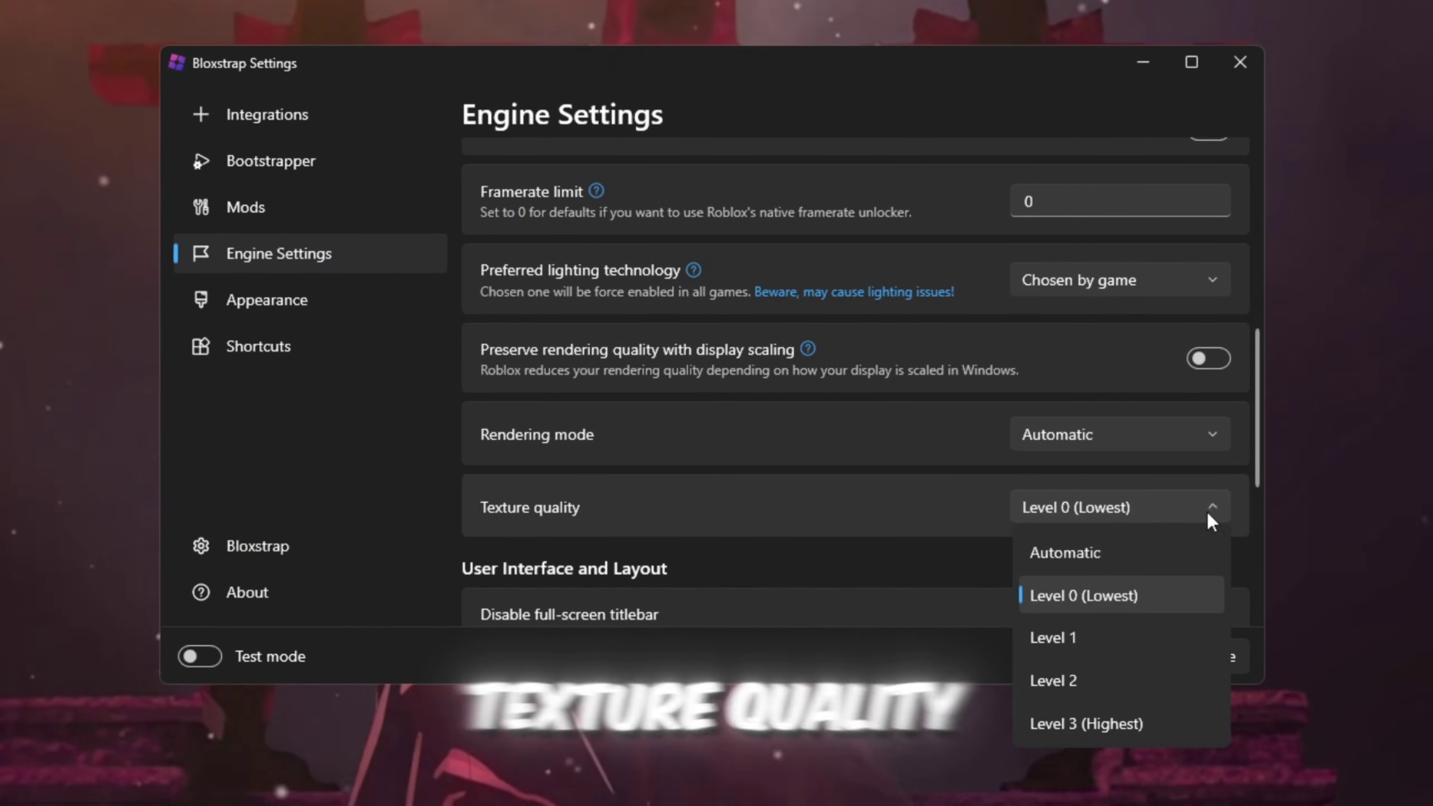
{"action": "left_click", "coordinate": [1135, 597]}
{"action": "scroll", "coordinate": [861, 517], "scroll_direction": "down", "scroll_amount": 3}
{"action": "scroll", "coordinate": [861, 517], "scroll_direction": "down", "scroll_amount": 4}
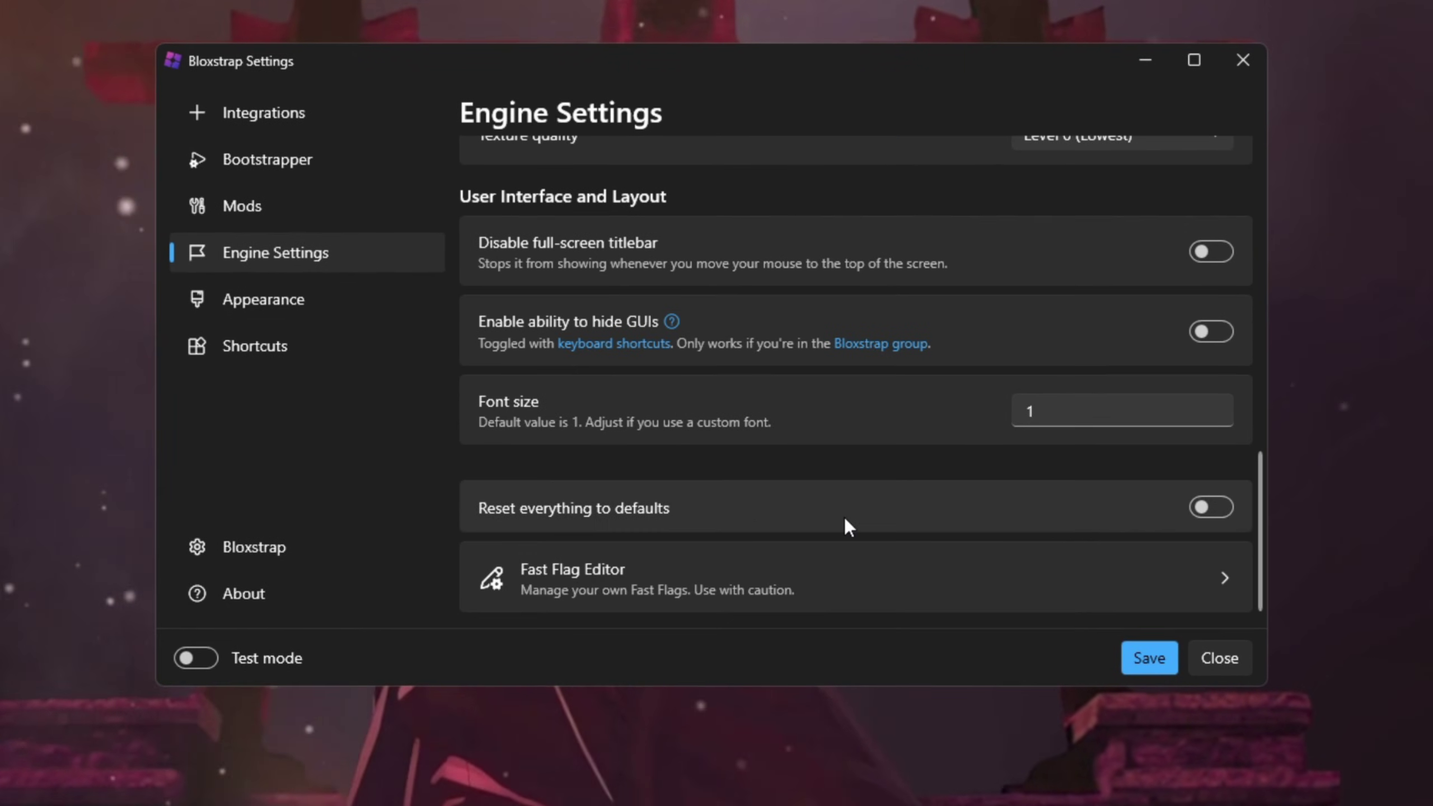
{"action": "left_click", "coordinate": [1147, 660]}
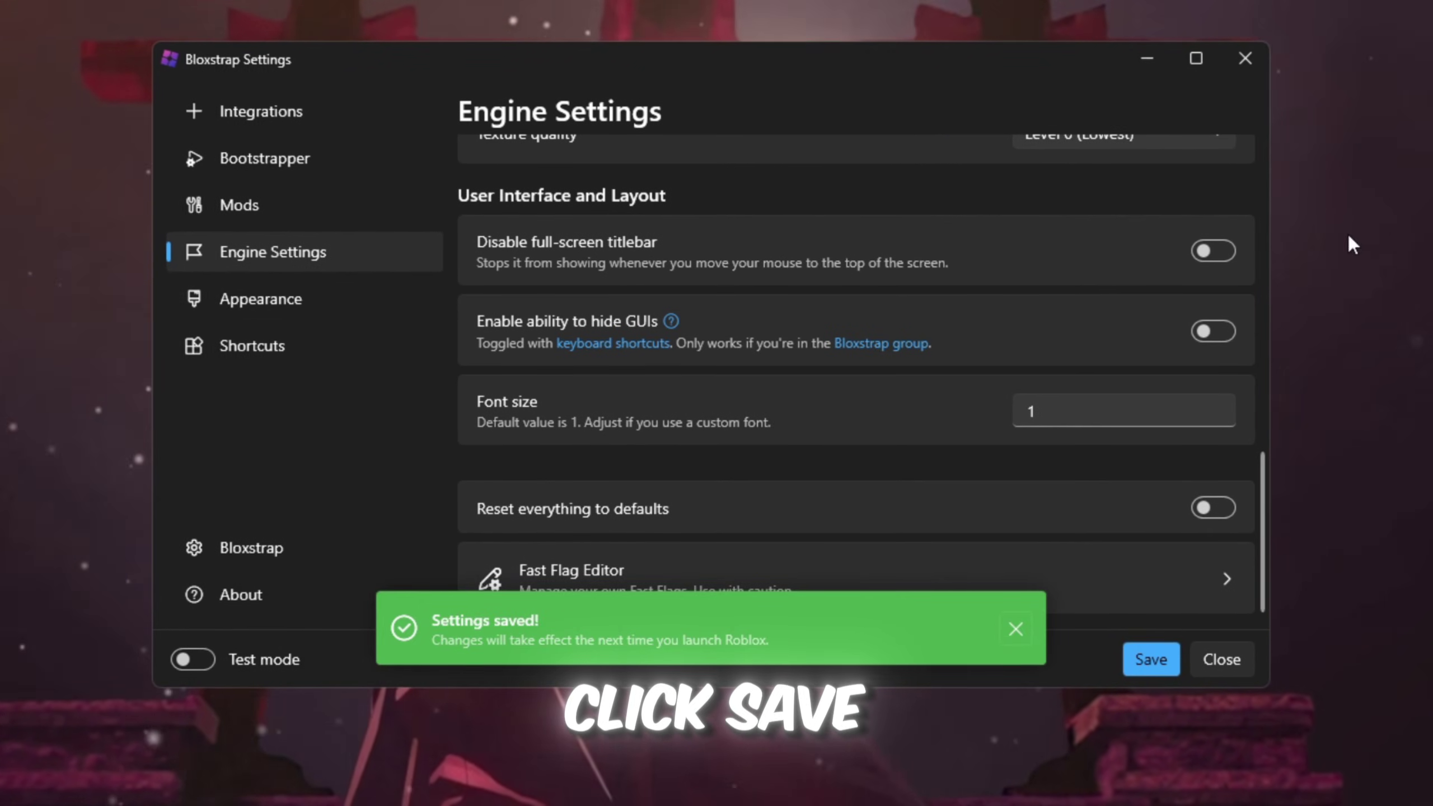
- Close Bloxstrap and switch to Chrome's 'Download - NoPing' tab
{"action": "left_click", "coordinate": [1246, 57]}
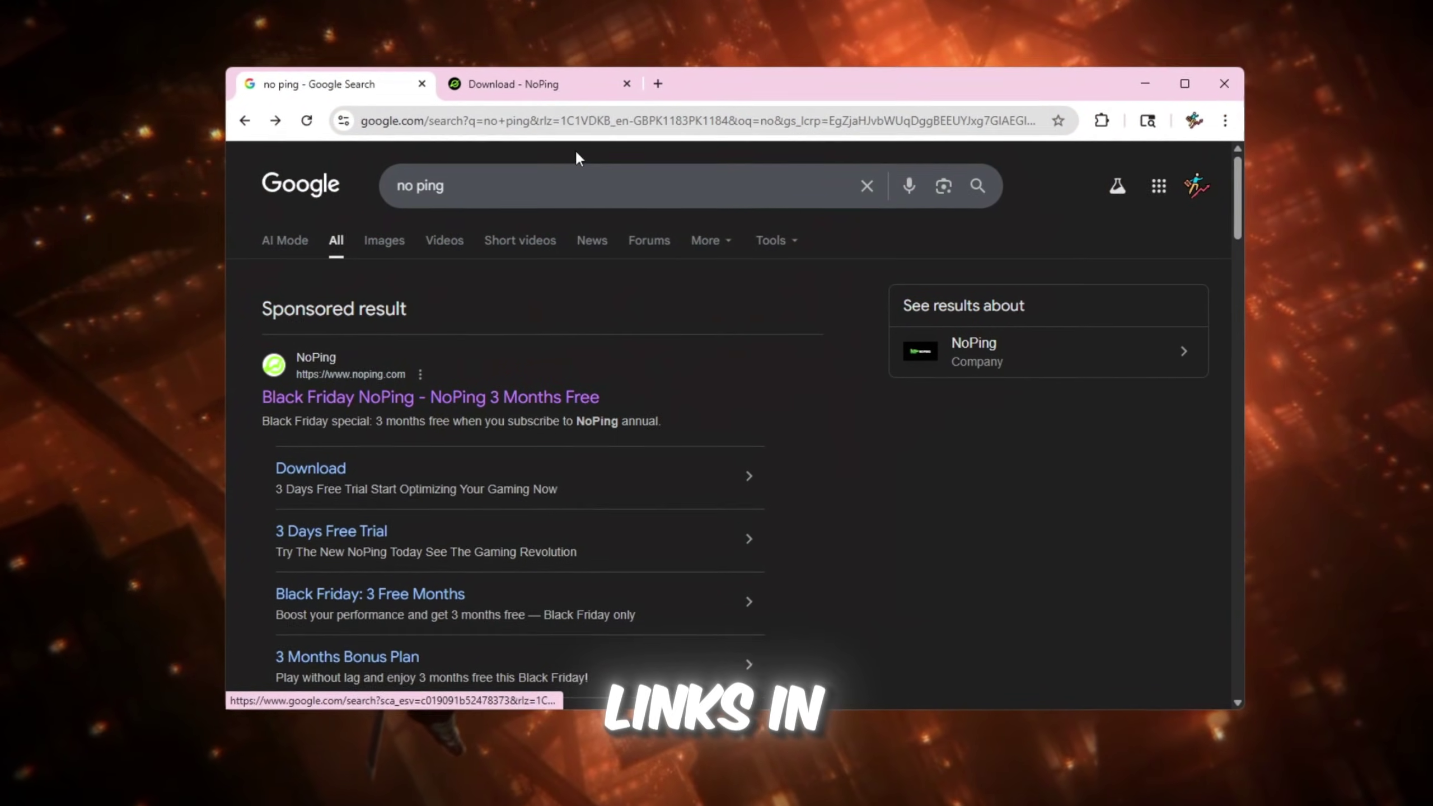
{"action": "left_click", "coordinate": [535, 87]}
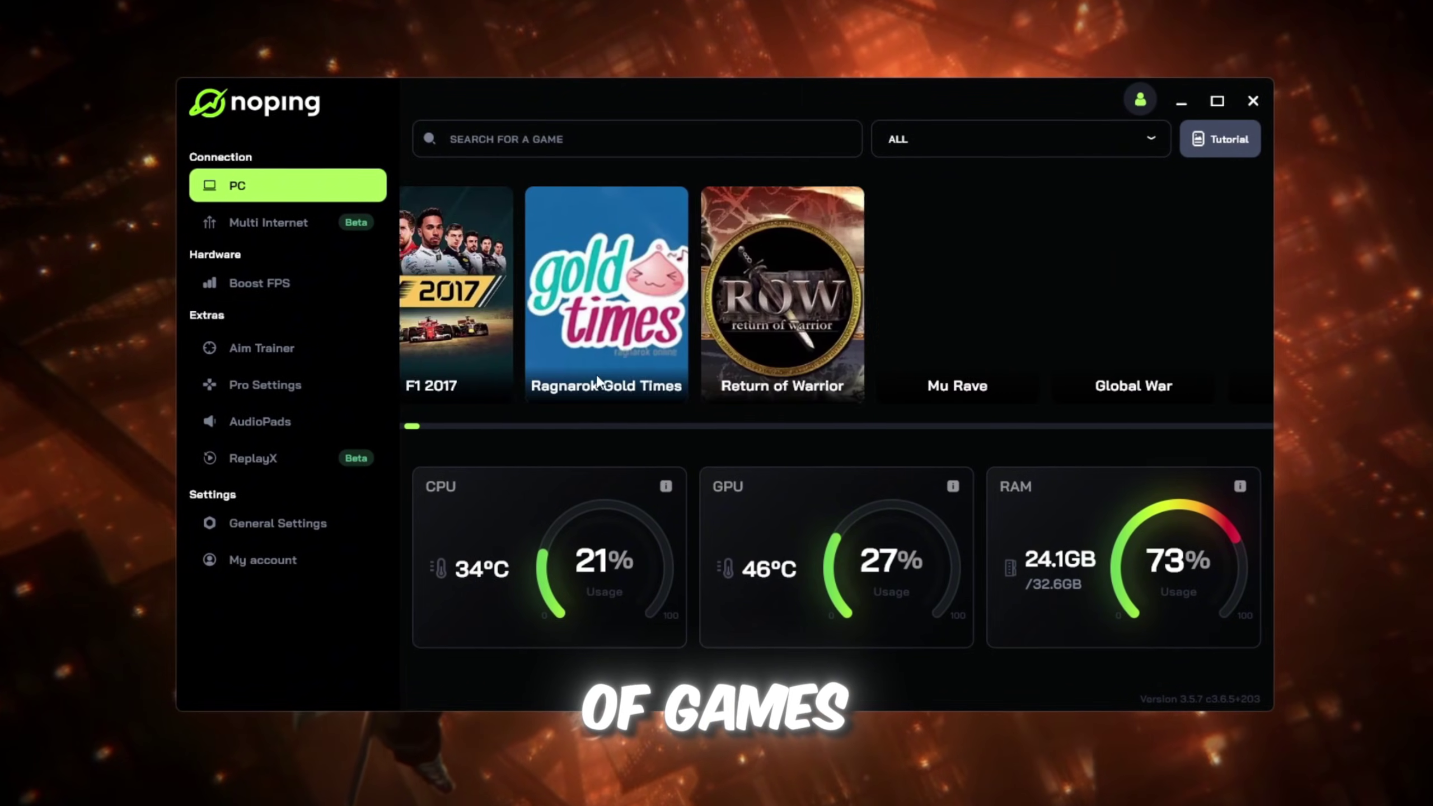
- Search 'Roblox' in NoPing and optimize its connection through the Dubai 04 server
{"action": "left_click", "coordinate": [550, 137]}
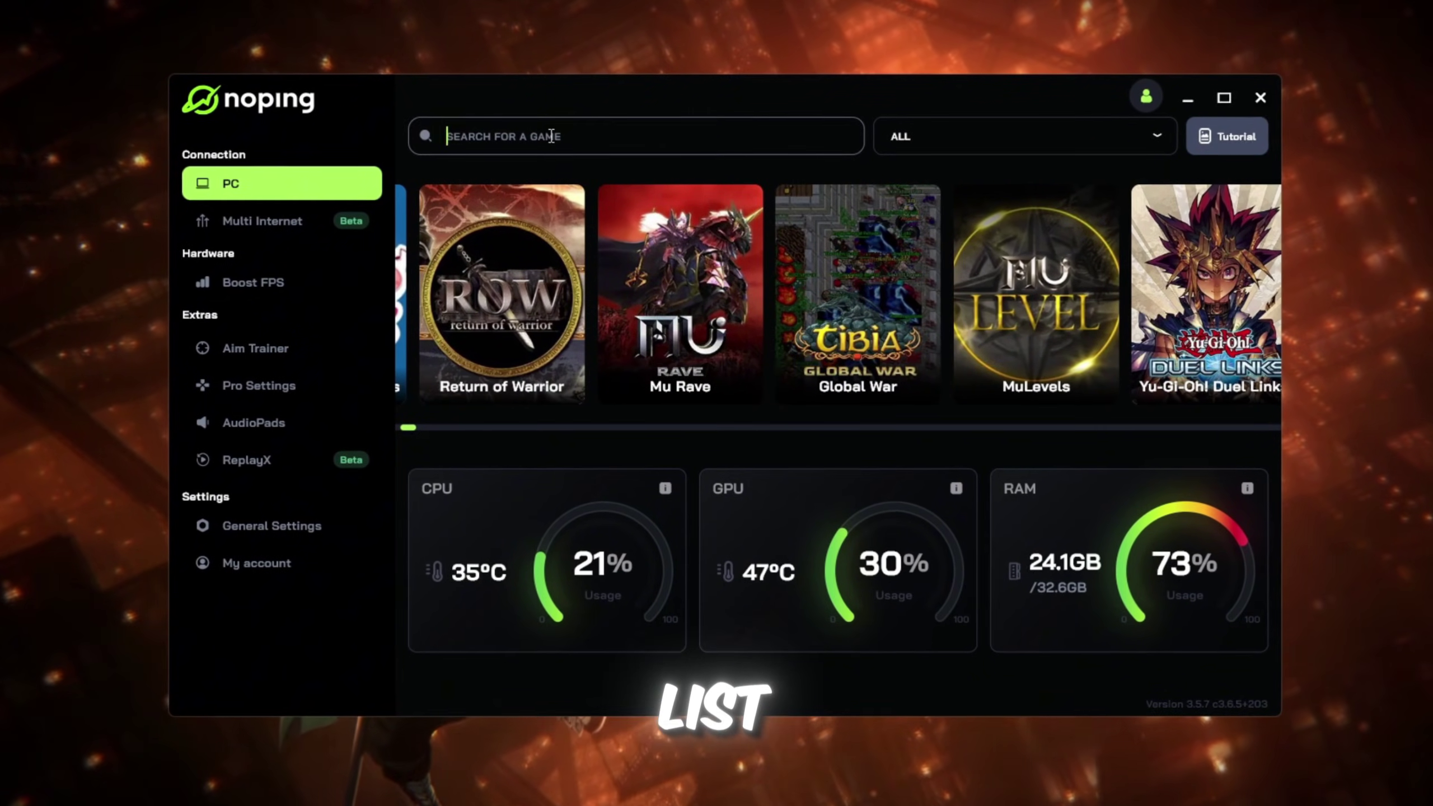
{"action": "type", "text": "Roblox"}
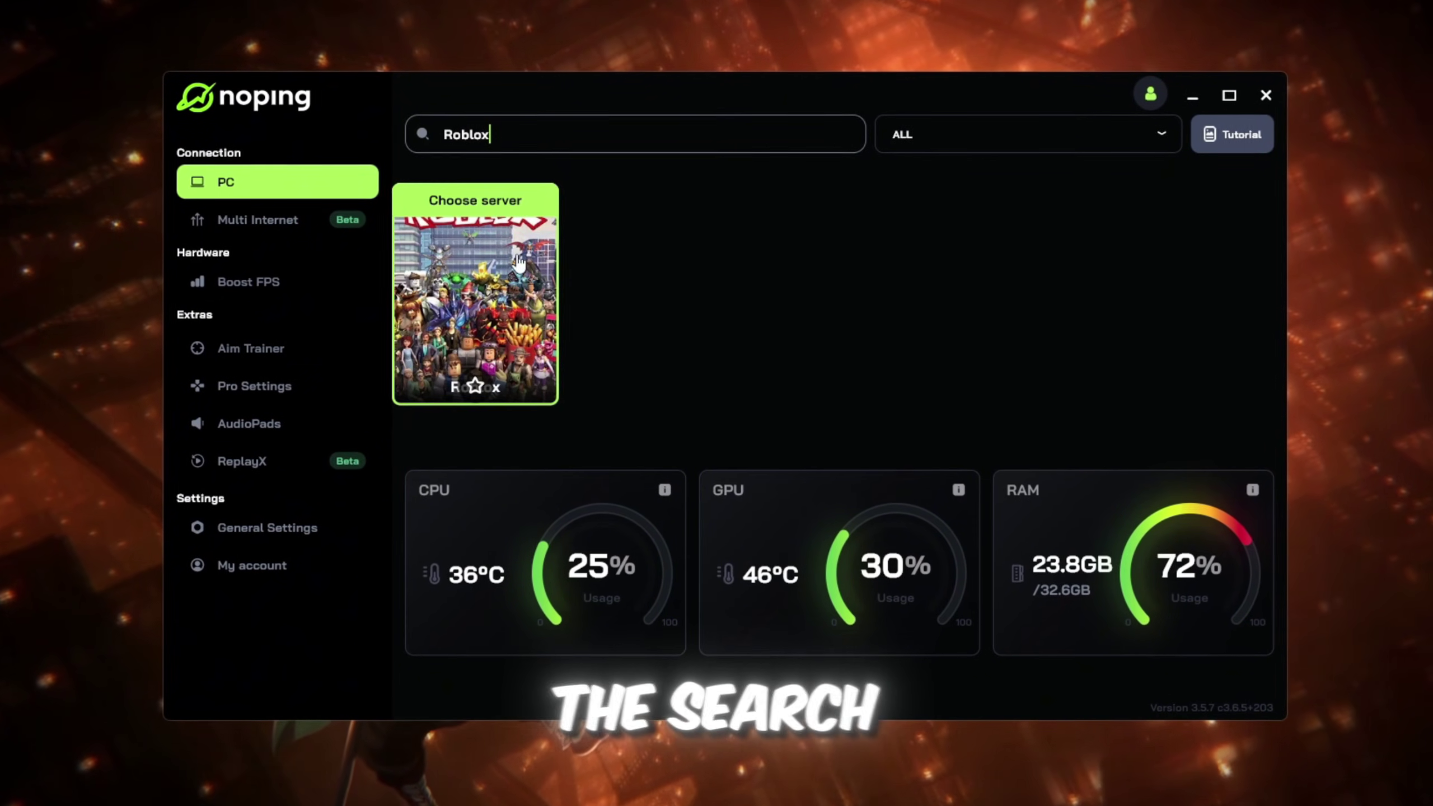
{"action": "left_click", "coordinate": [518, 262]}
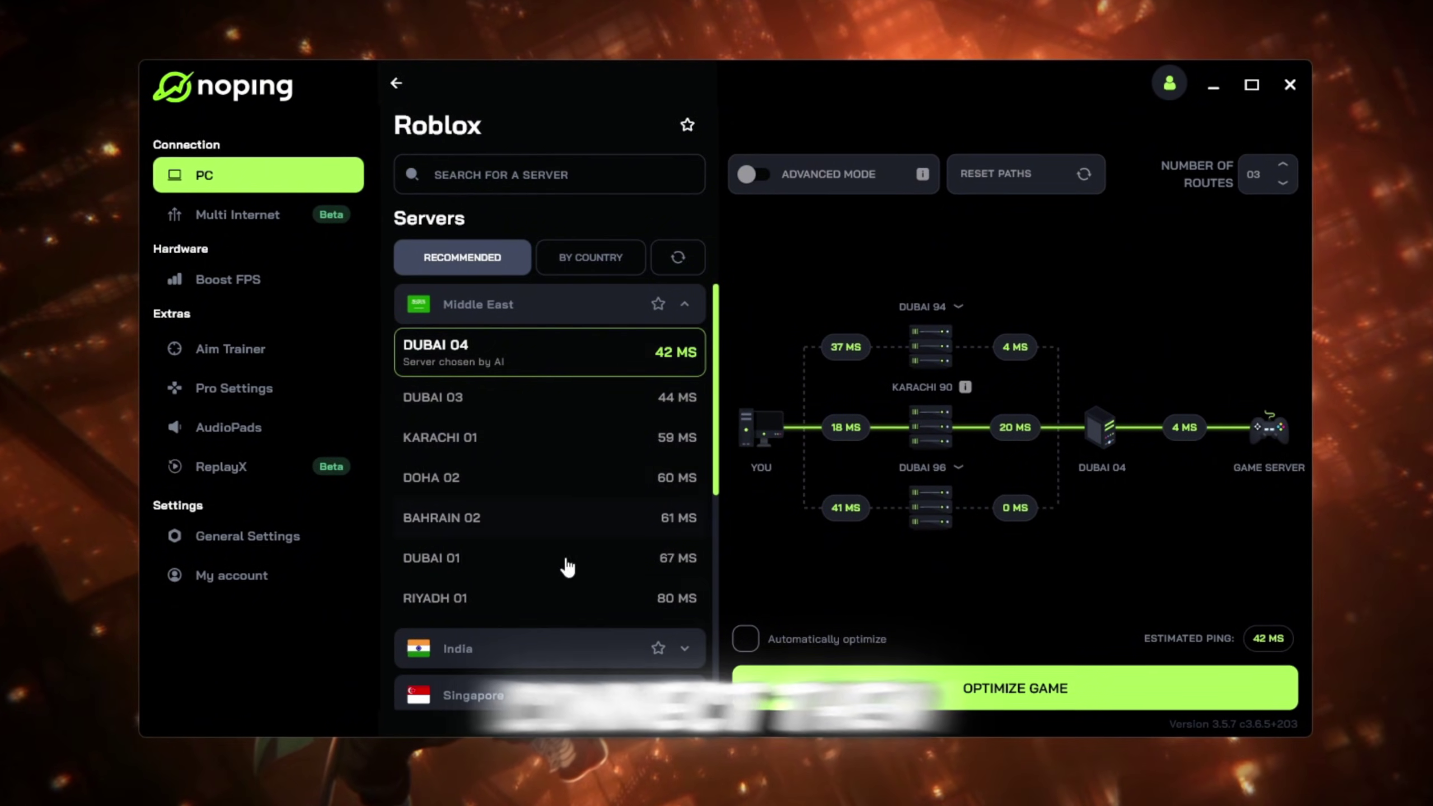
{"action": "left_click", "coordinate": [979, 700]}
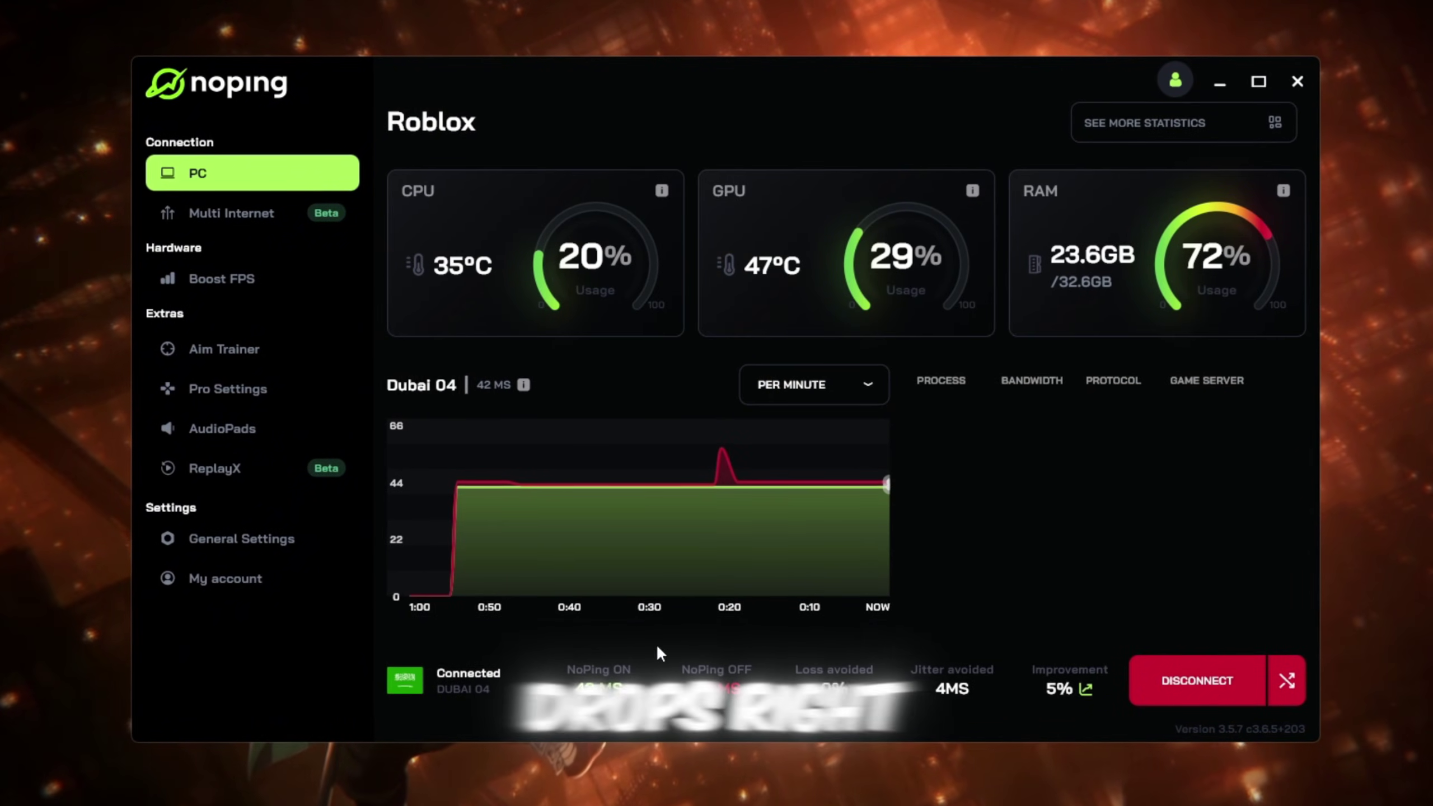
{"action": "left_click", "coordinate": [169, 282]}
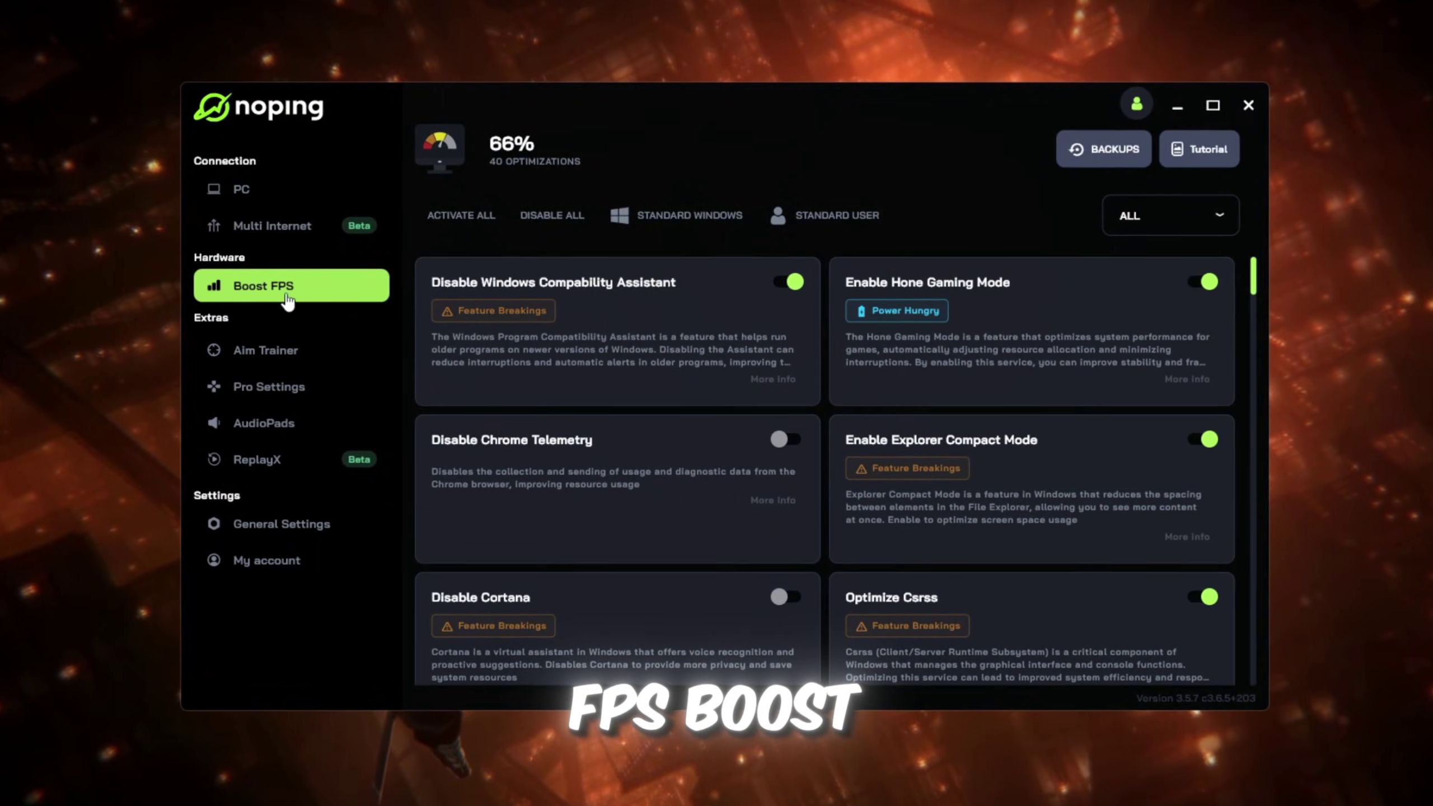
- Activate all 40 FPS boost optimizations, confirming with 'Yes, Activate all'
{"action": "left_click", "coordinate": [459, 215]}
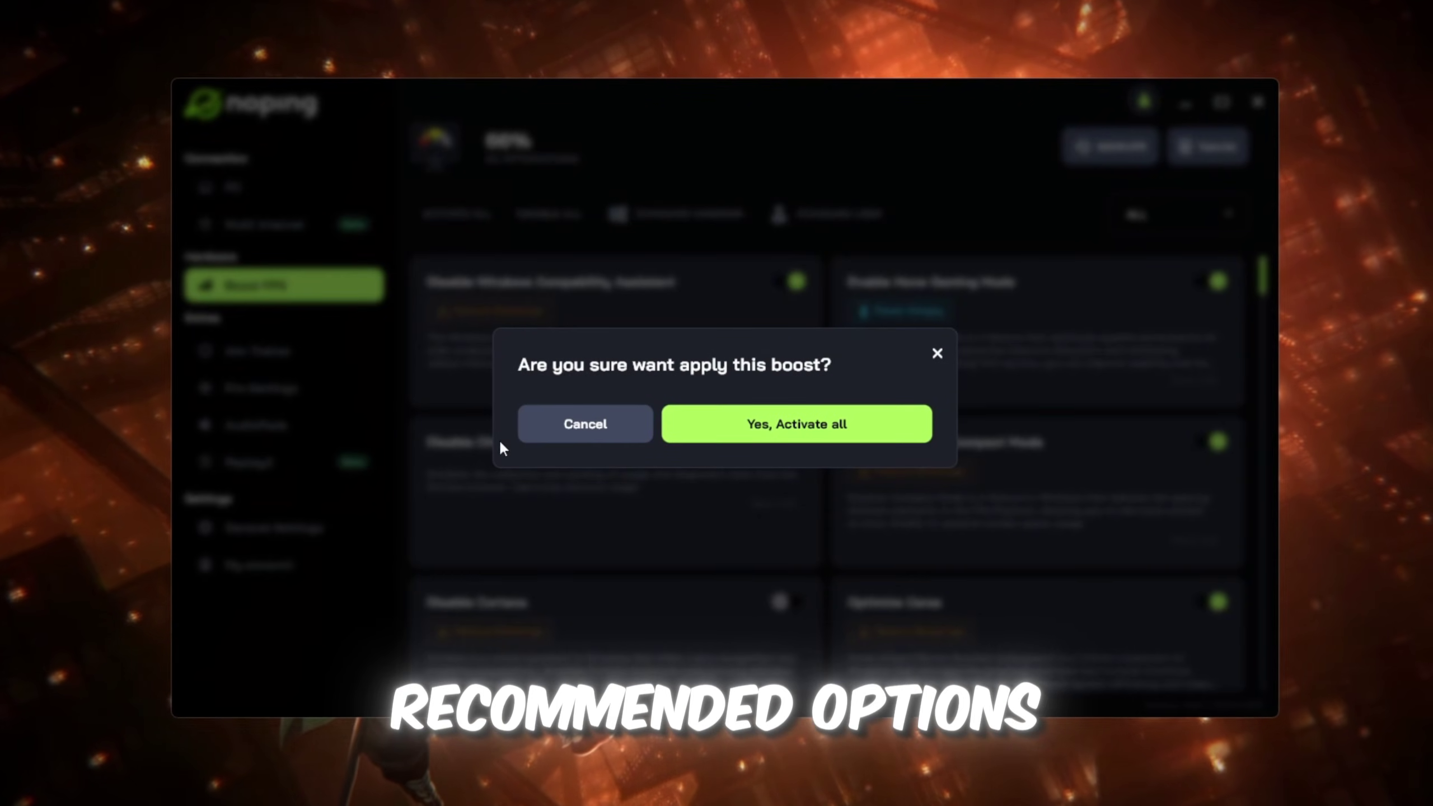
{"action": "left_click", "coordinate": [835, 434]}
{"action": "left_click_drag", "start_coordinate": [1270, 268], "coordinate": [1374, 670]}
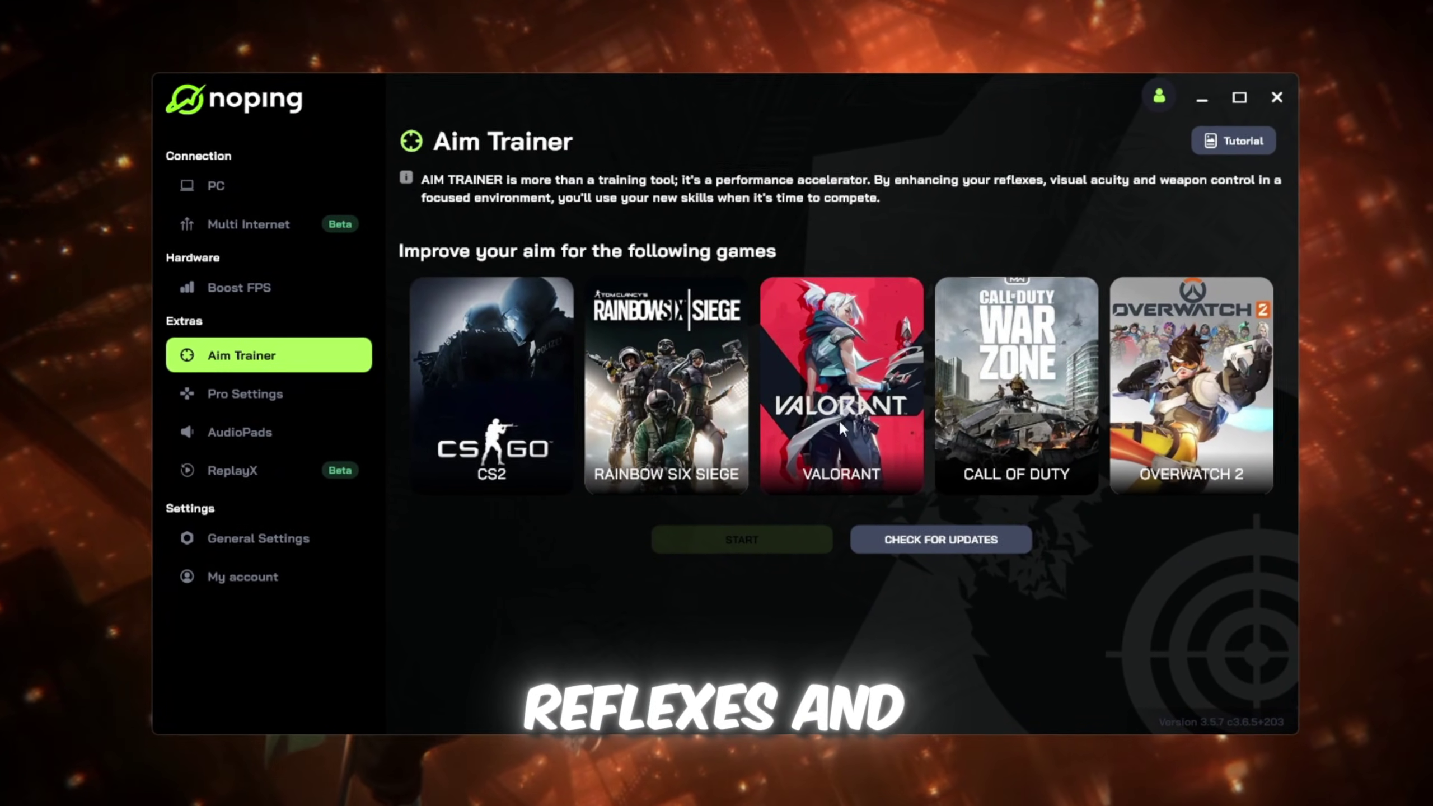
- Check NoPing's Aim Trainer for updates, then view the ReplayX page
{"action": "left_click", "coordinate": [929, 539]}
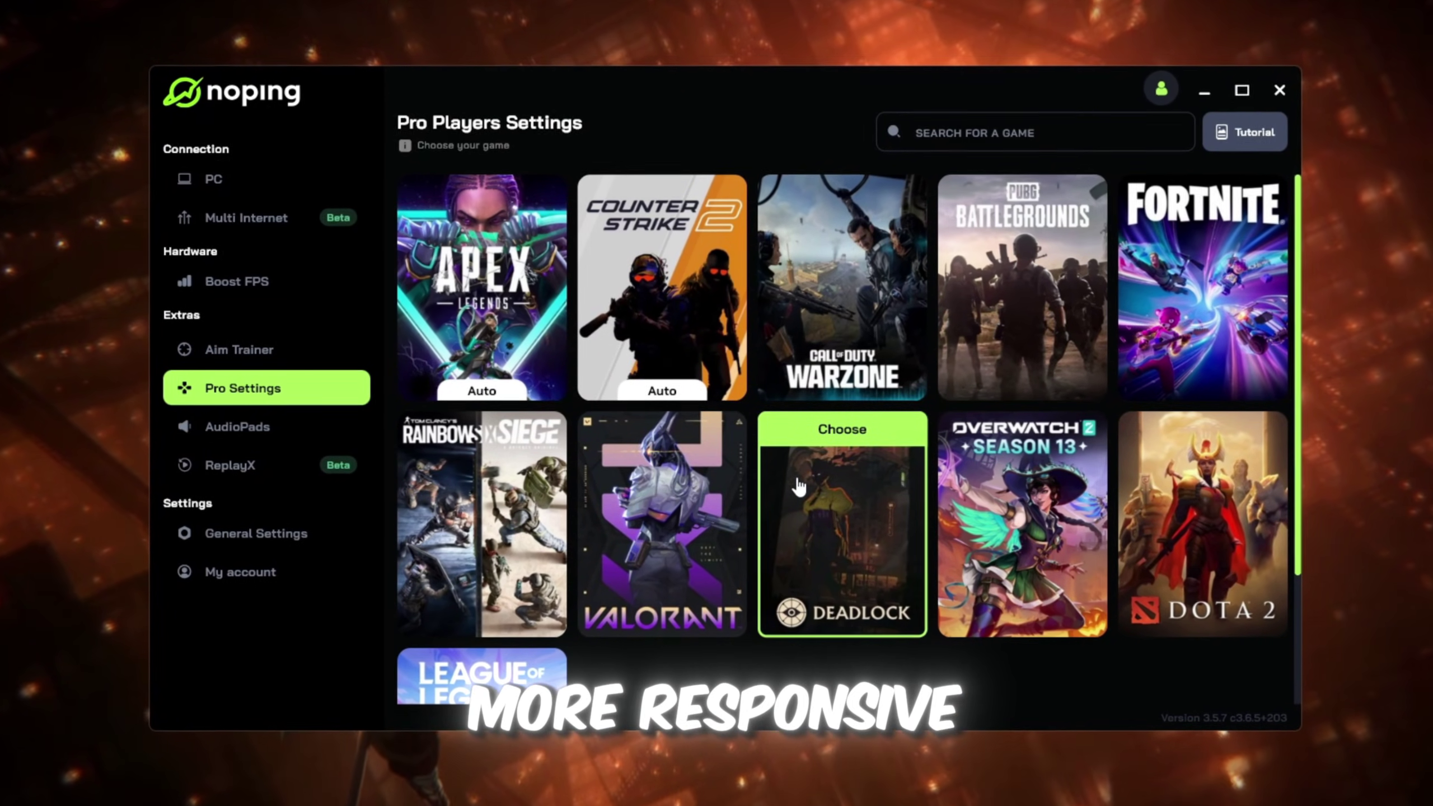
{"action": "left_click", "coordinate": [330, 468]}
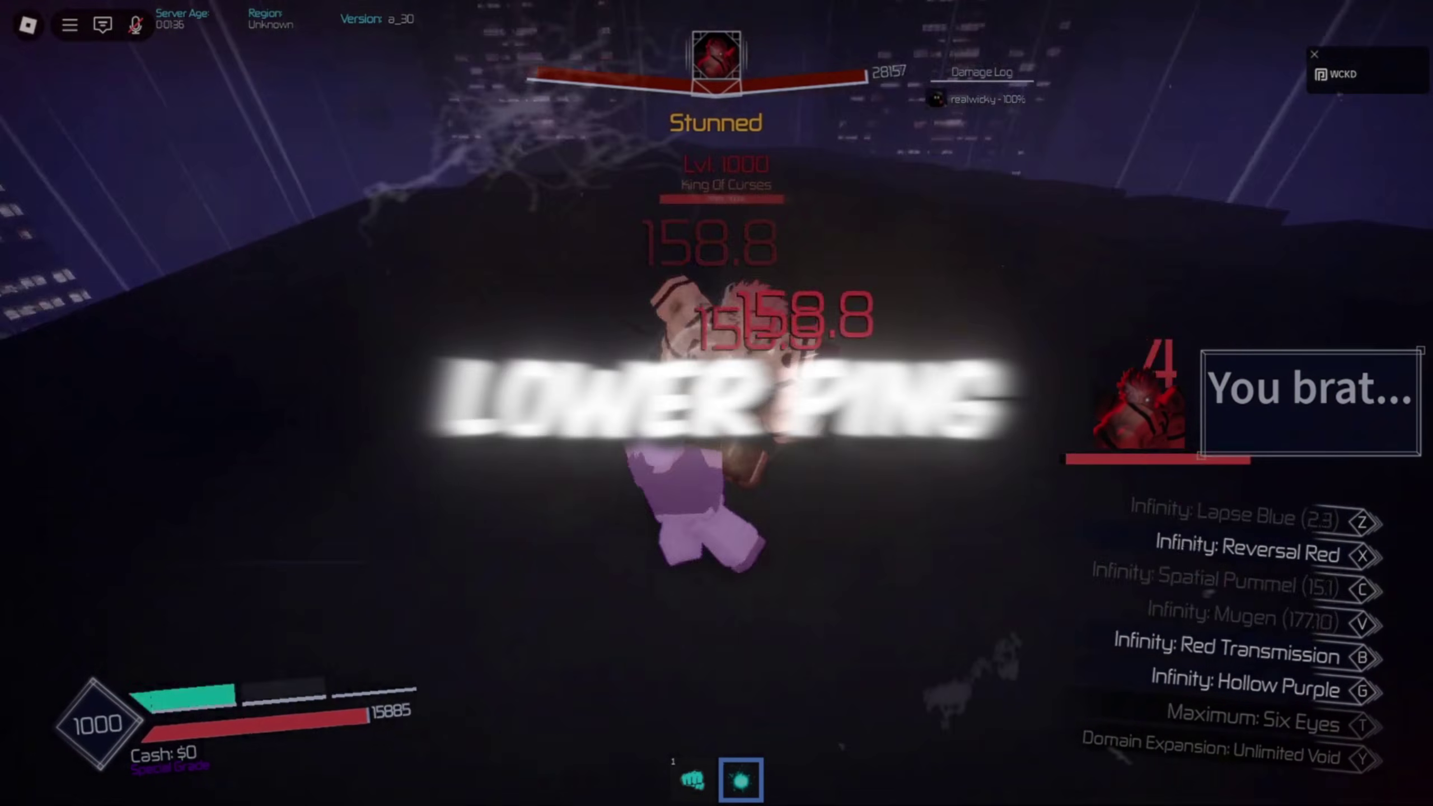
- Cast Red Transmission in game, then open the 2-LuczyStrap & Fast Flags folder and select Luczystrap
{"action": "key", "text": "b"}
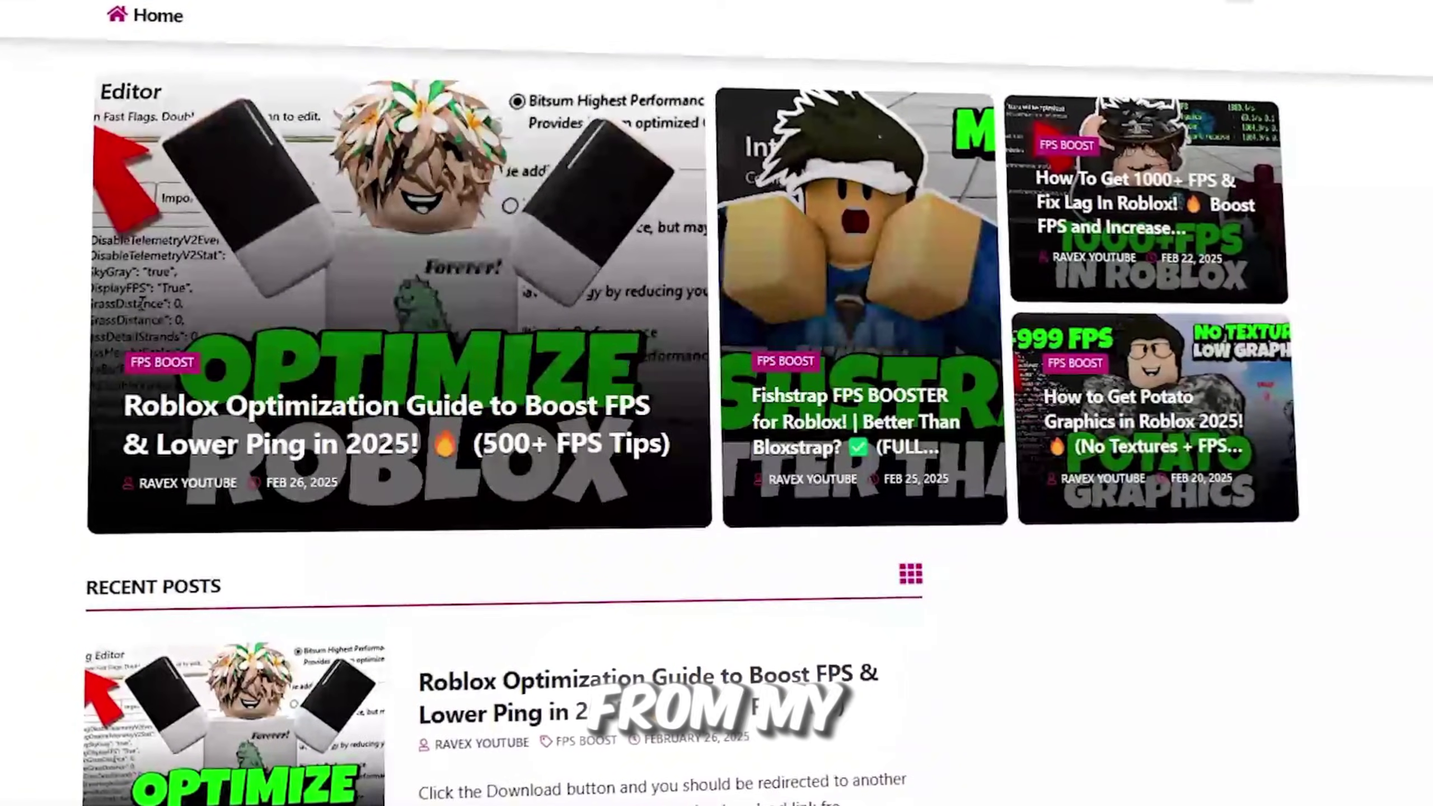
{"action": "scroll", "coordinate": [716, 403], "scroll_direction": "down", "scroll_amount": 8}
{"action": "scroll", "coordinate": [716, 403], "scroll_direction": "down", "scroll_amount": 10}
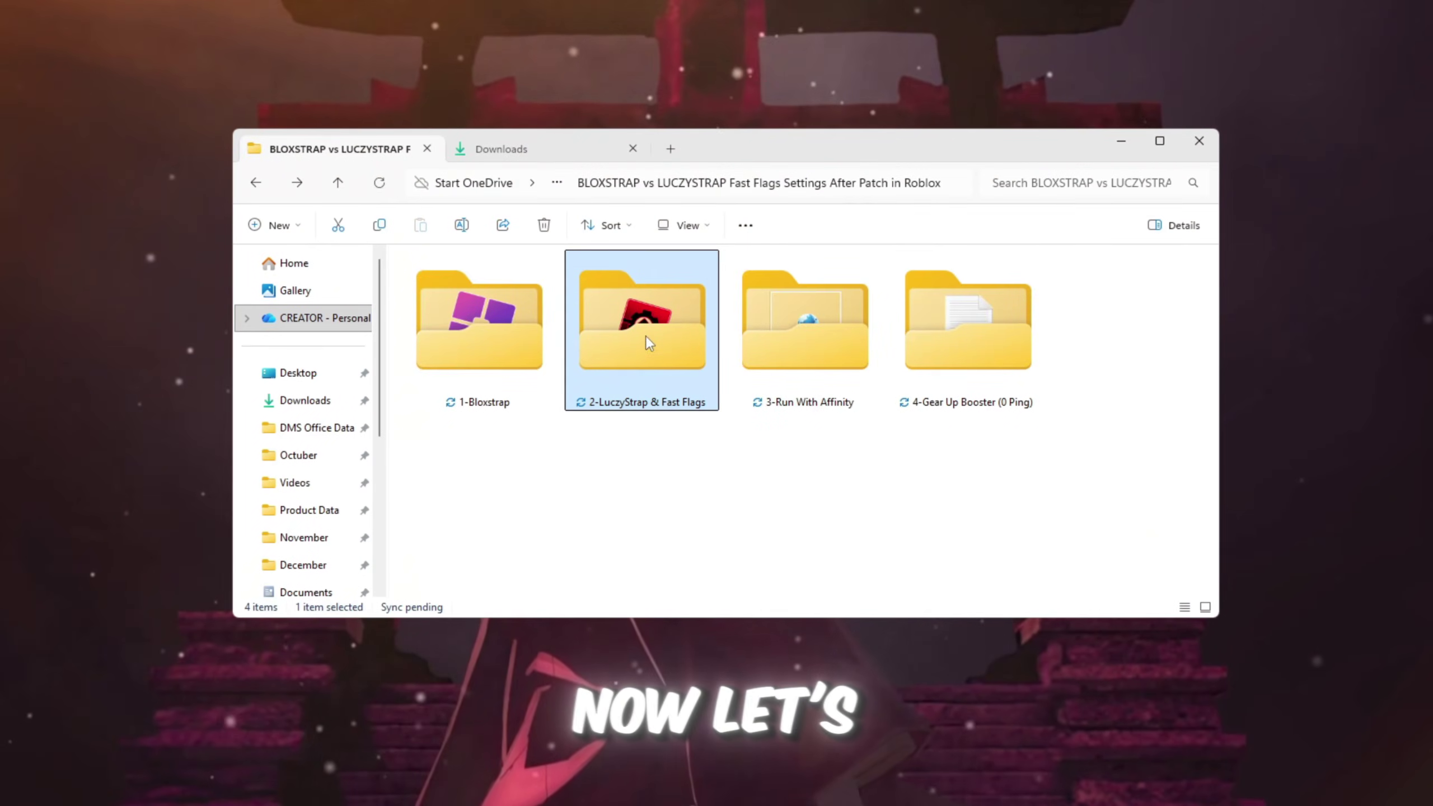
{"action": "double_click", "coordinate": [645, 336]}
{"action": "left_click", "coordinate": [477, 310]}
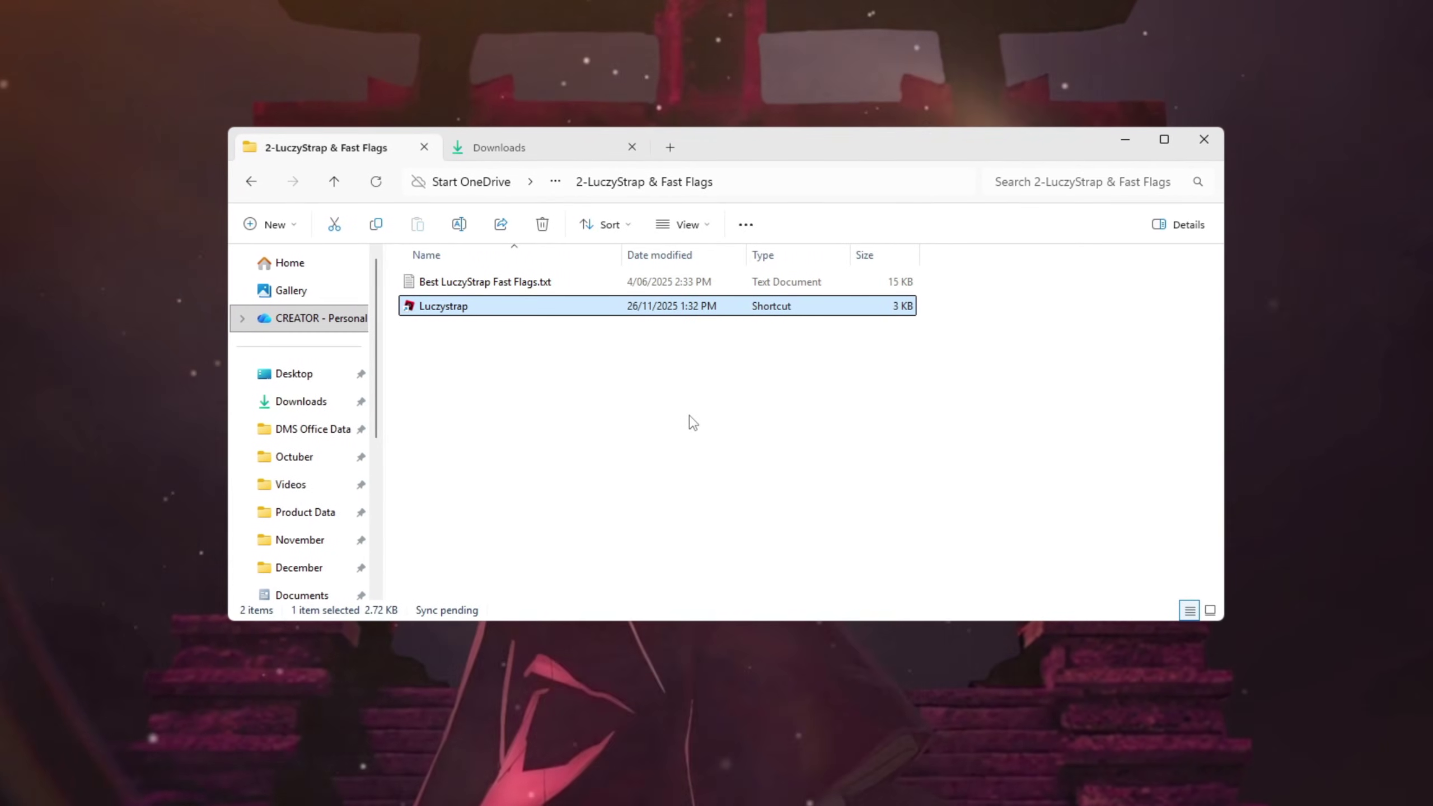
- Show the LuczyStrap folder as Large icons, select its files, and minimize Explorer
{"action": "scroll", "coordinate": [689, 423], "scroll_direction": "up", "scroll_amount": 3}
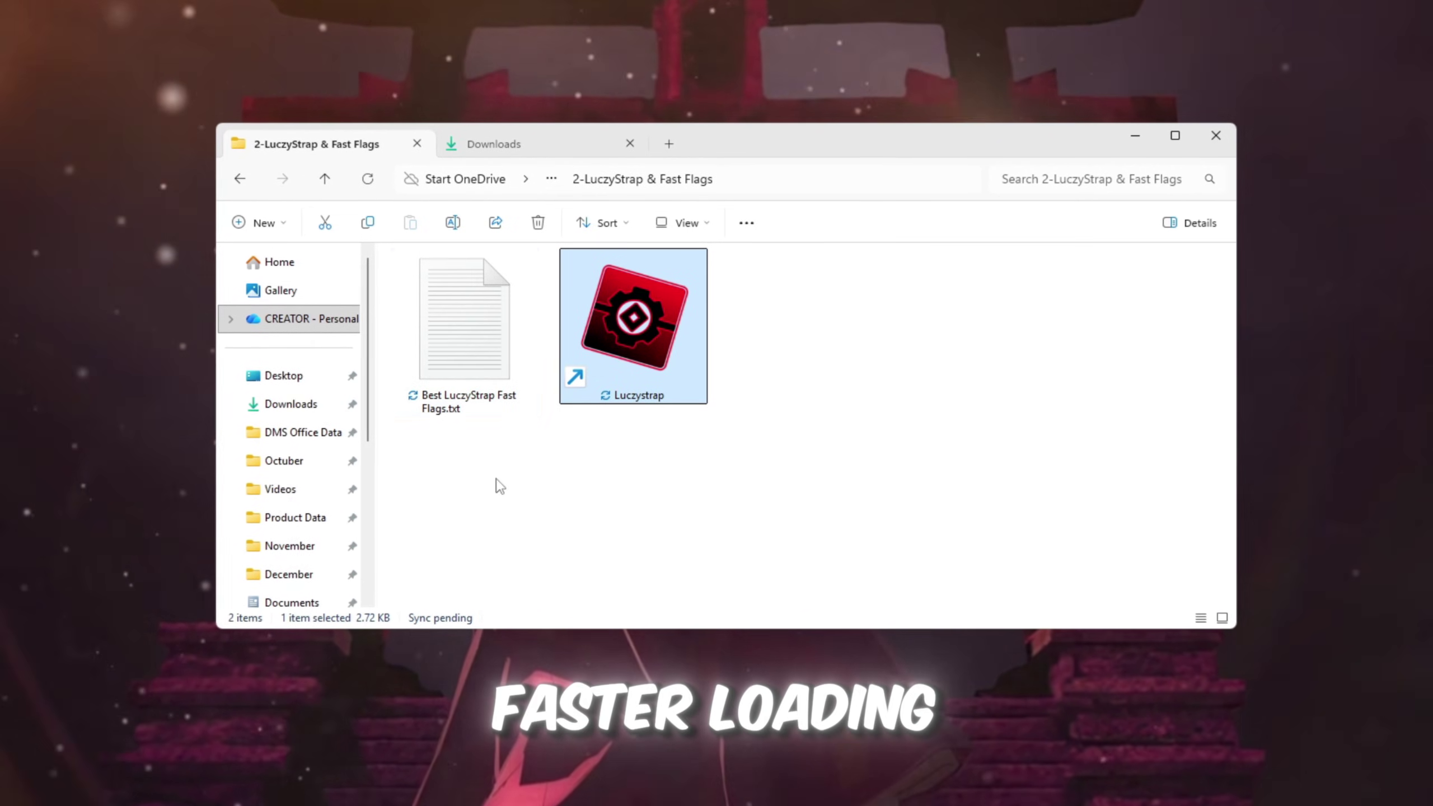
{"action": "left_click", "coordinate": [457, 365]}
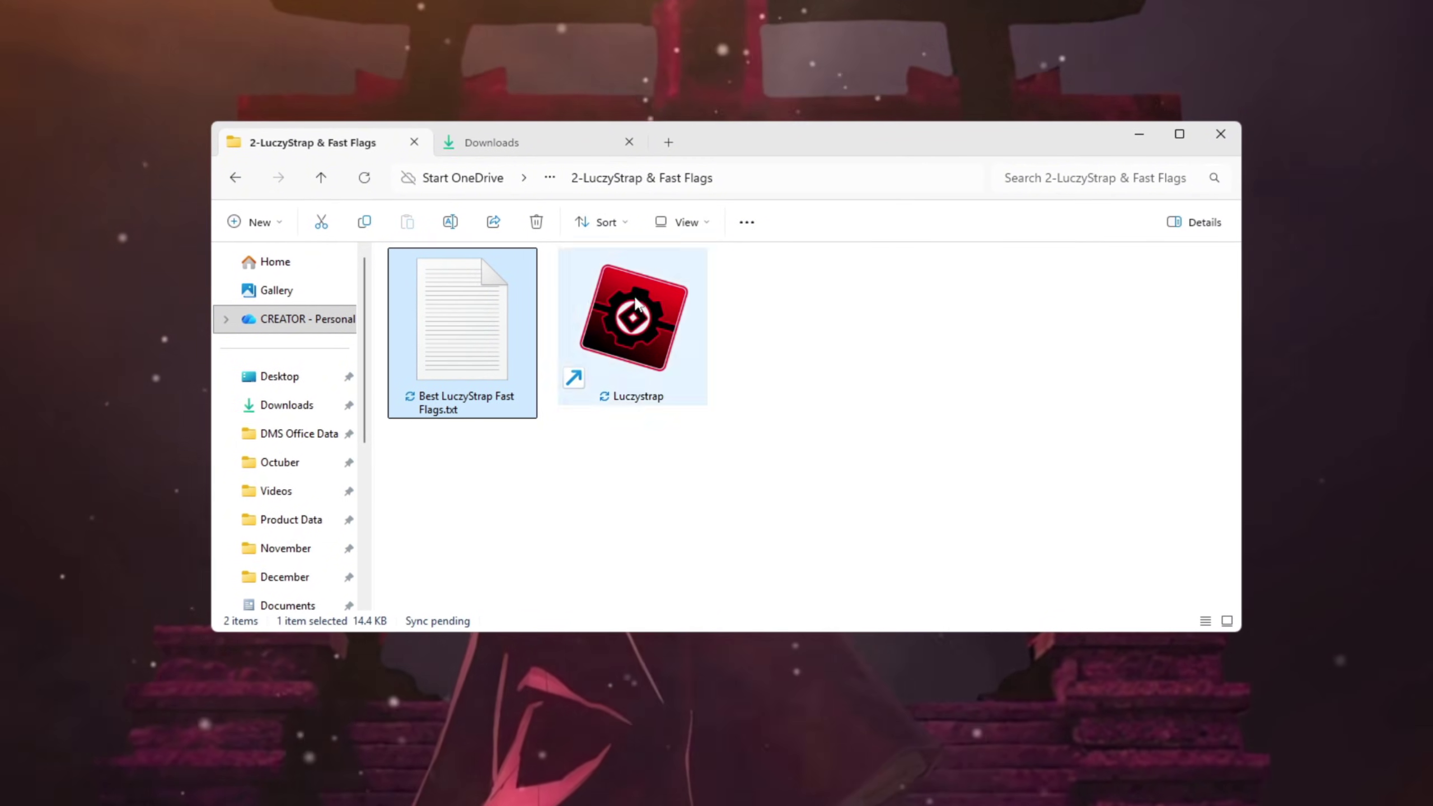
{"action": "left_click", "coordinate": [654, 350]}
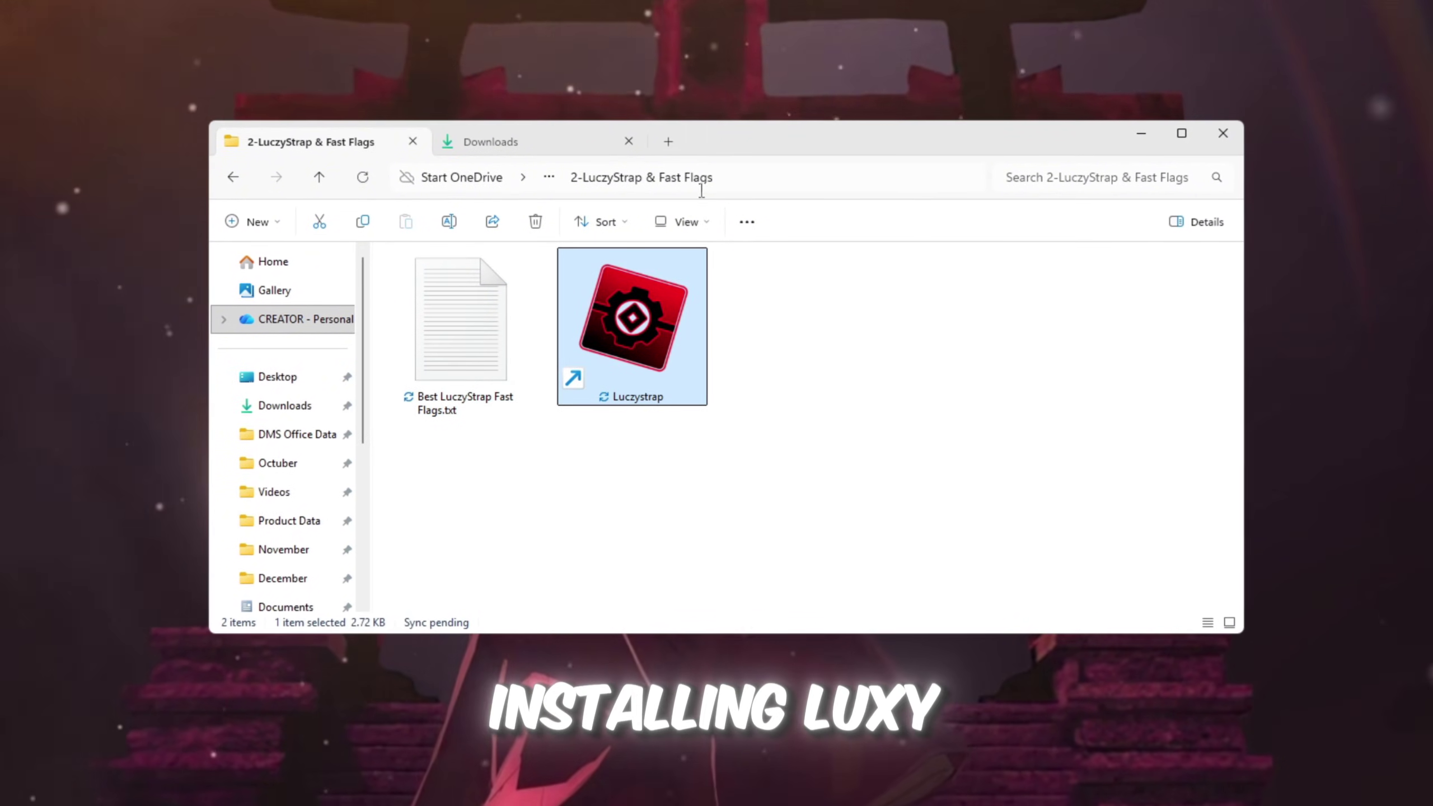
{"action": "left_click", "coordinate": [1142, 136]}
- Launch Luczystrap from the Windows search and open its settings
{"action": "key", "text": "super"}
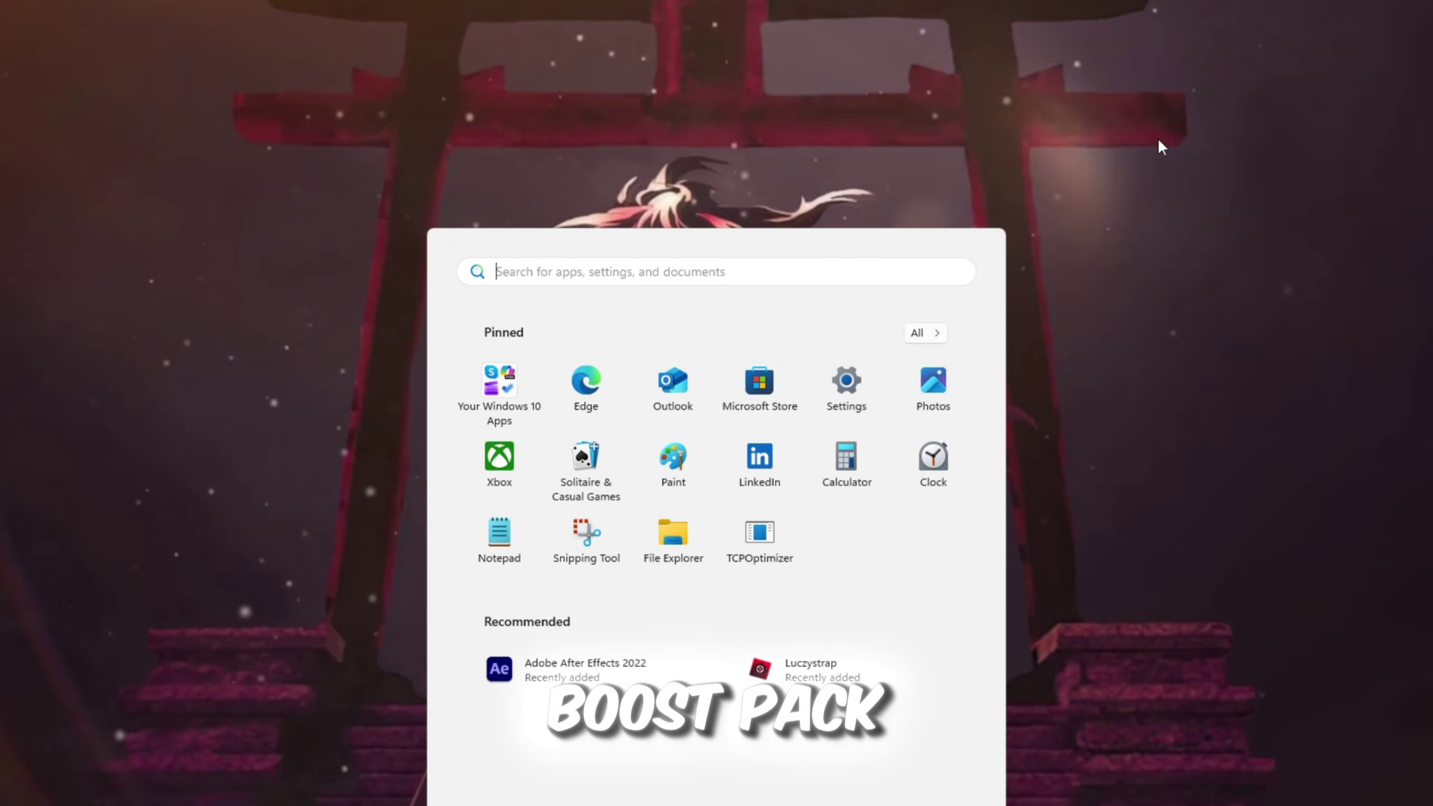
{"action": "type", "text": "Luczystrap"}
{"action": "key", "text": "Escape"}
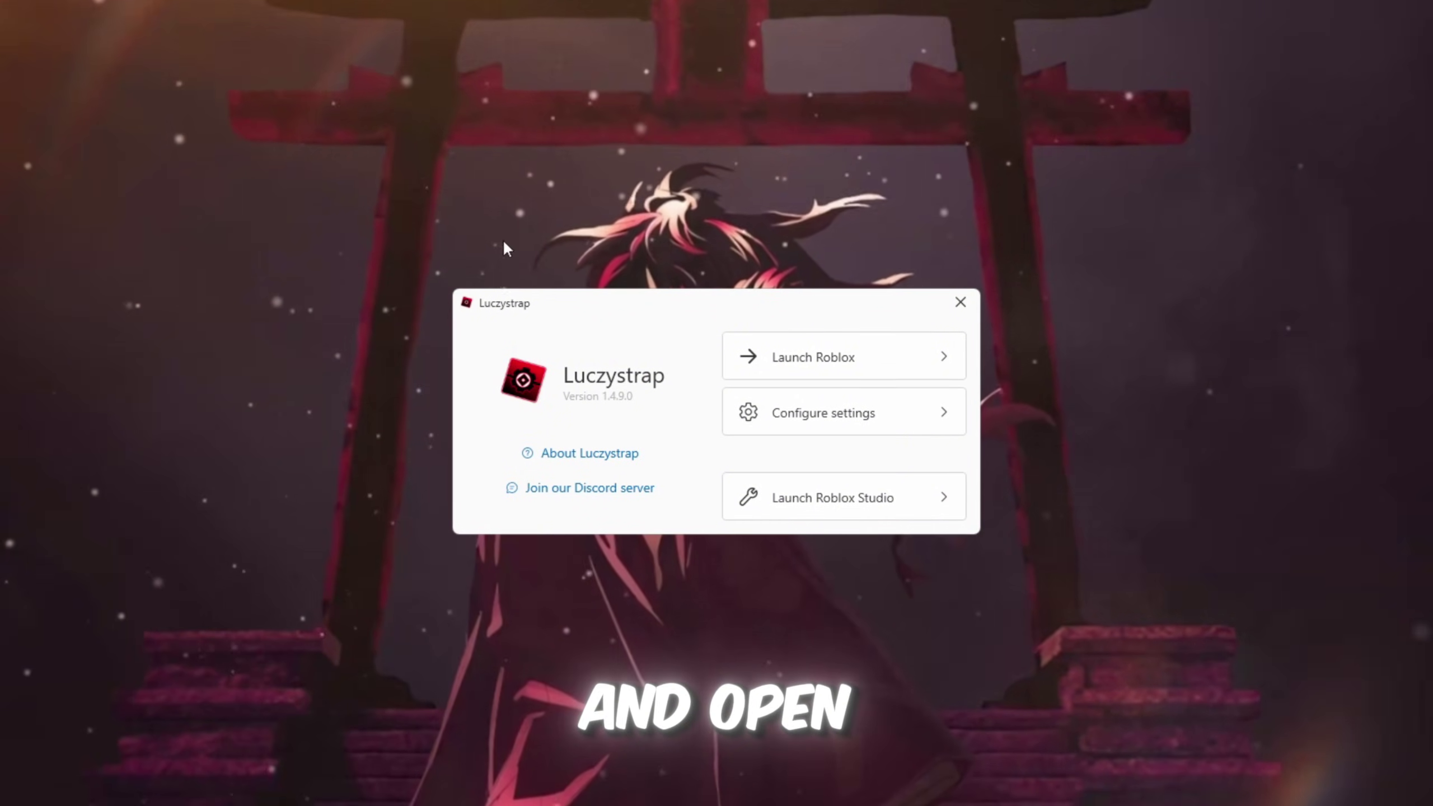
{"action": "left_click", "coordinate": [864, 421]}
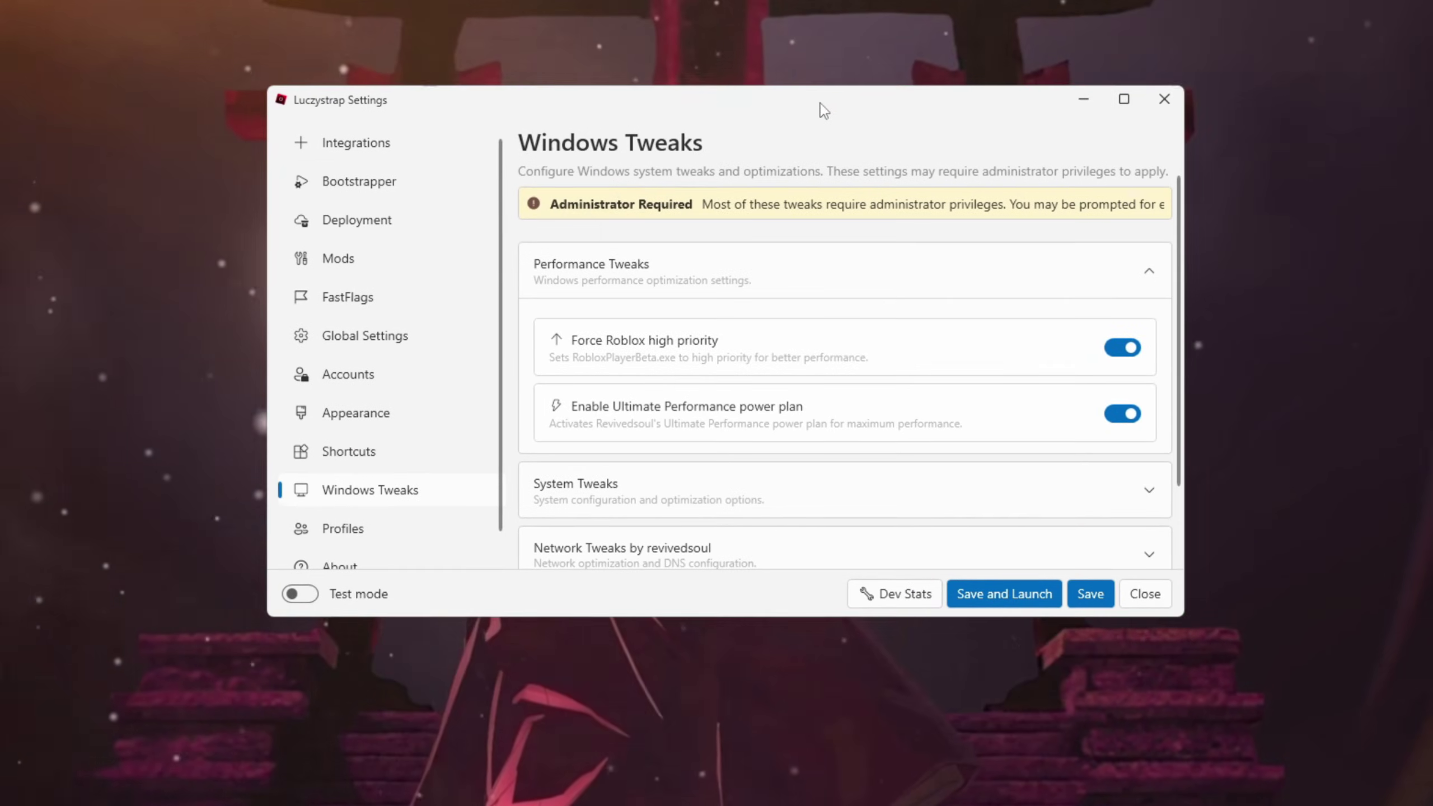
- Review the Integrations options, then move to the Bootstrapper page
{"action": "left_click", "coordinate": [366, 147]}
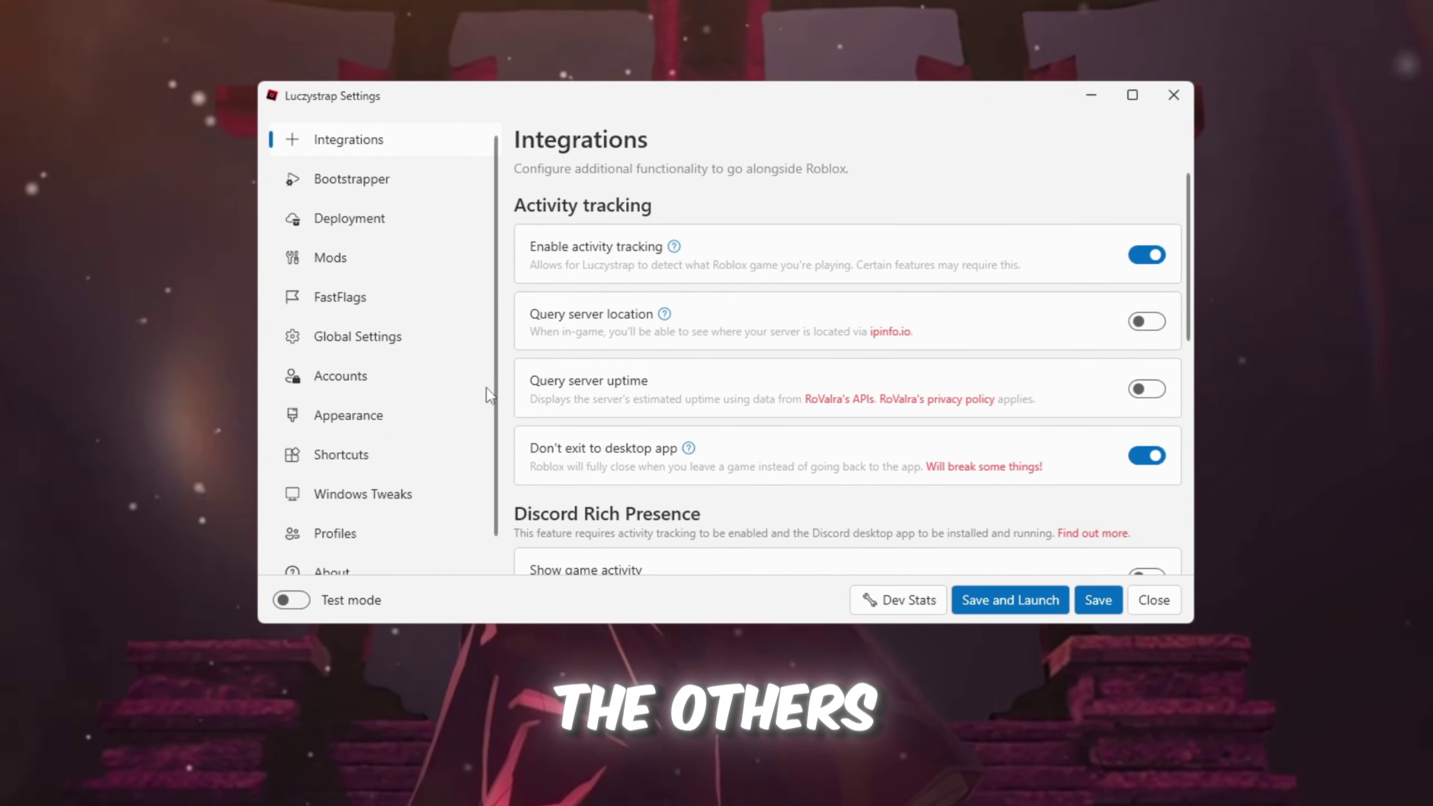
{"action": "scroll", "coordinate": [839, 327], "scroll_direction": "down", "scroll_amount": 5}
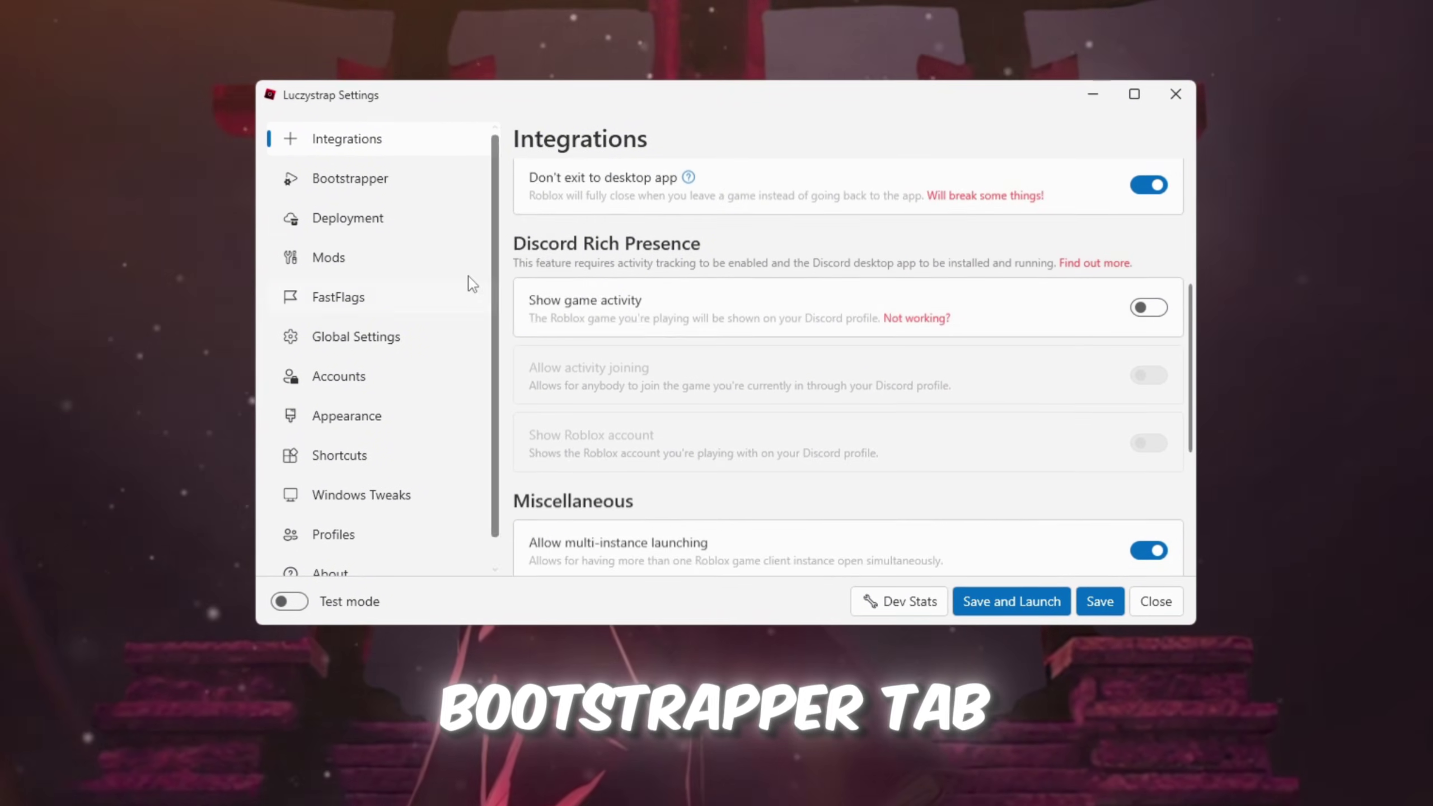
{"action": "left_click", "coordinate": [398, 187]}
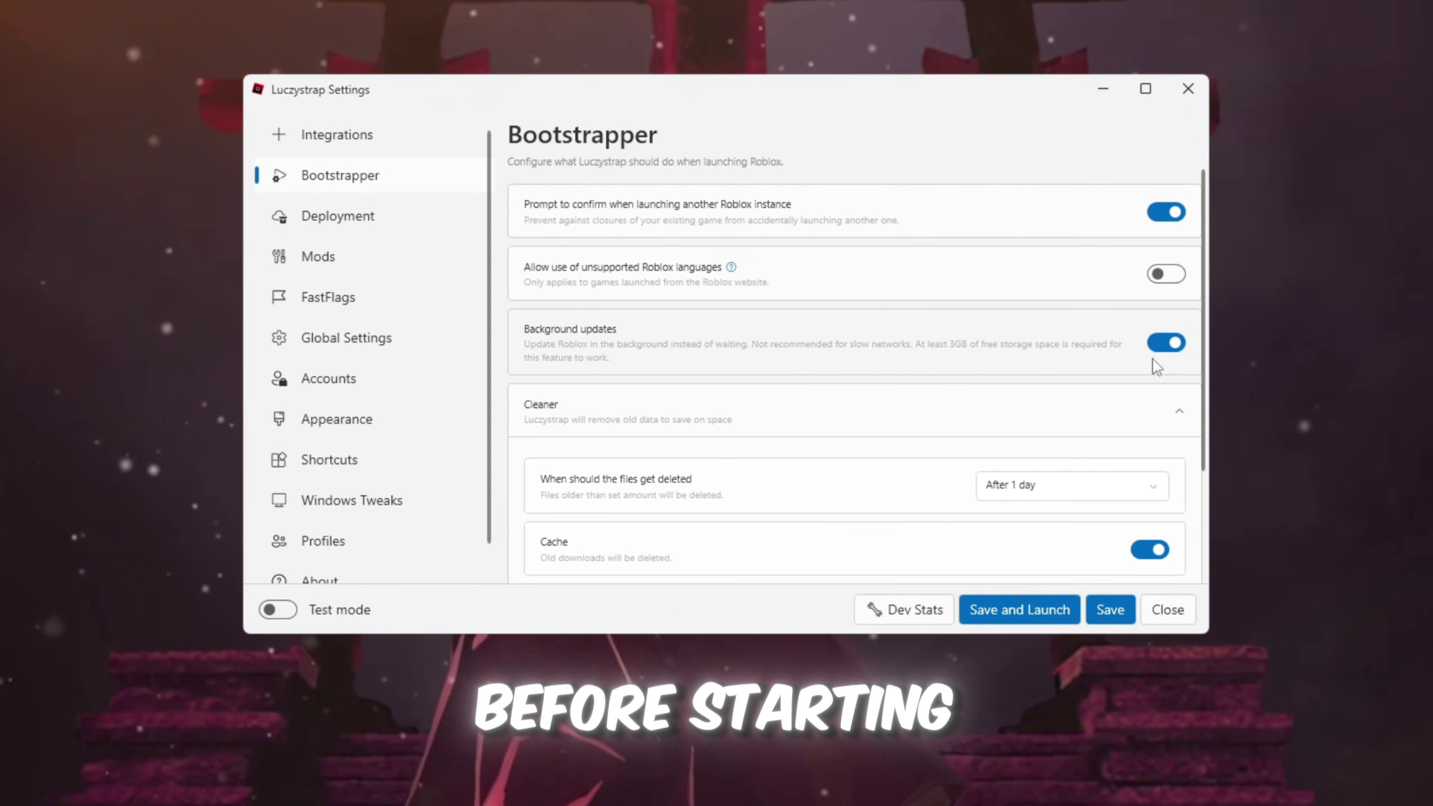
- Set the cleaner to delete old files After 1 day, with Cache and Logs cleanup on
{"action": "scroll", "coordinate": [927, 425], "scroll_direction": "down", "scroll_amount": 3}
{"action": "left_click", "coordinate": [1084, 354]}
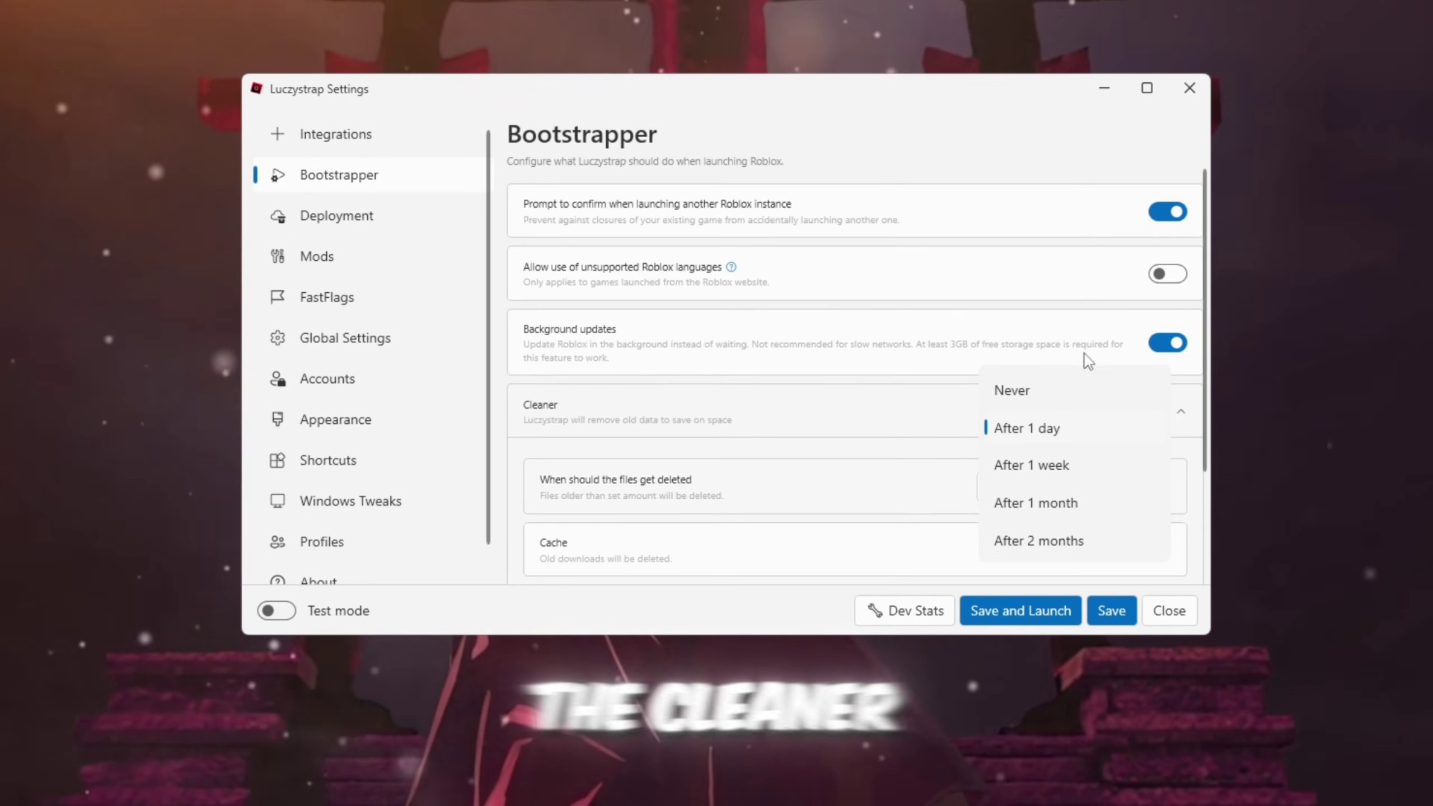
{"action": "left_click", "coordinate": [1065, 441]}
{"action": "scroll", "coordinate": [806, 464], "scroll_direction": "down", "scroll_amount": 3}
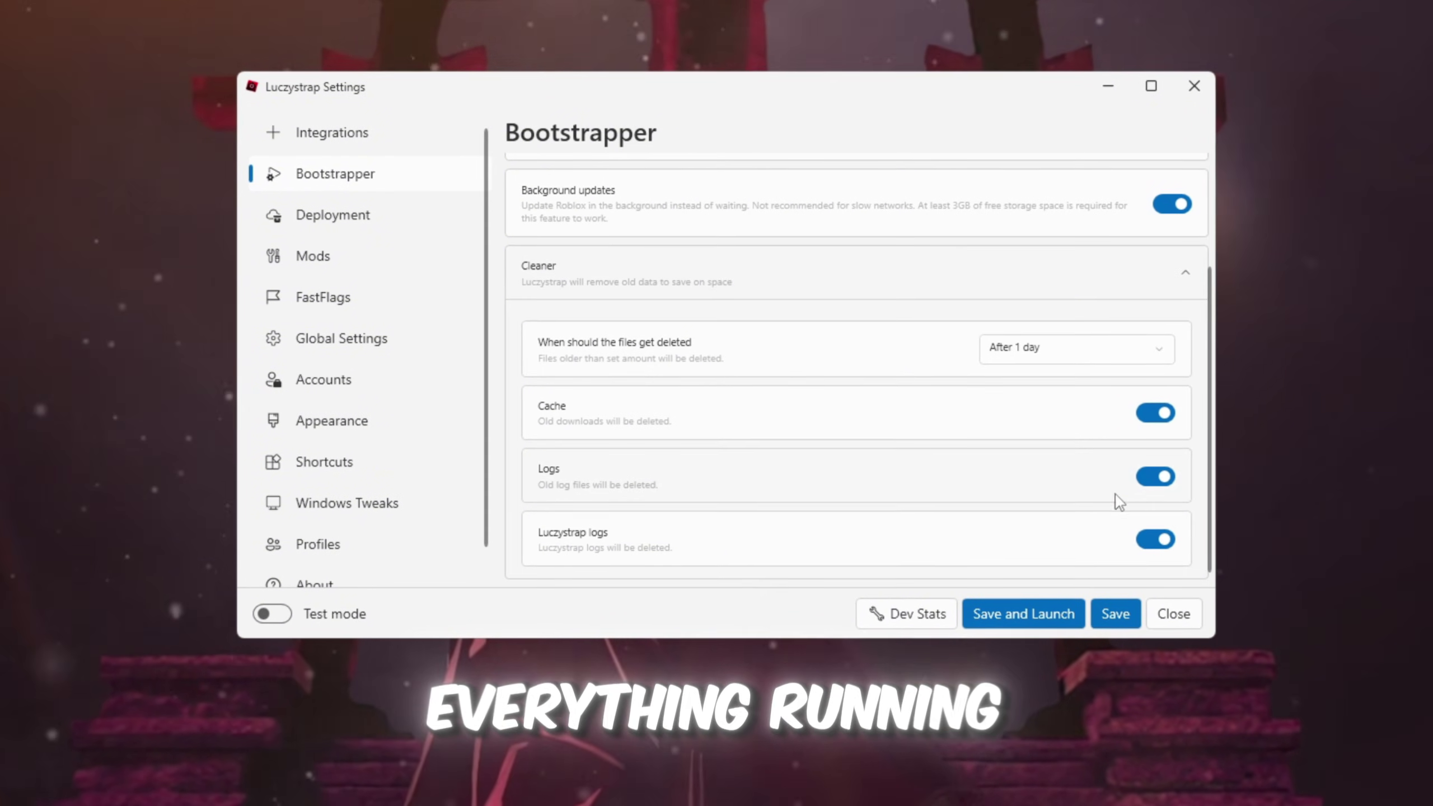
{"action": "left_click", "coordinate": [402, 293]}
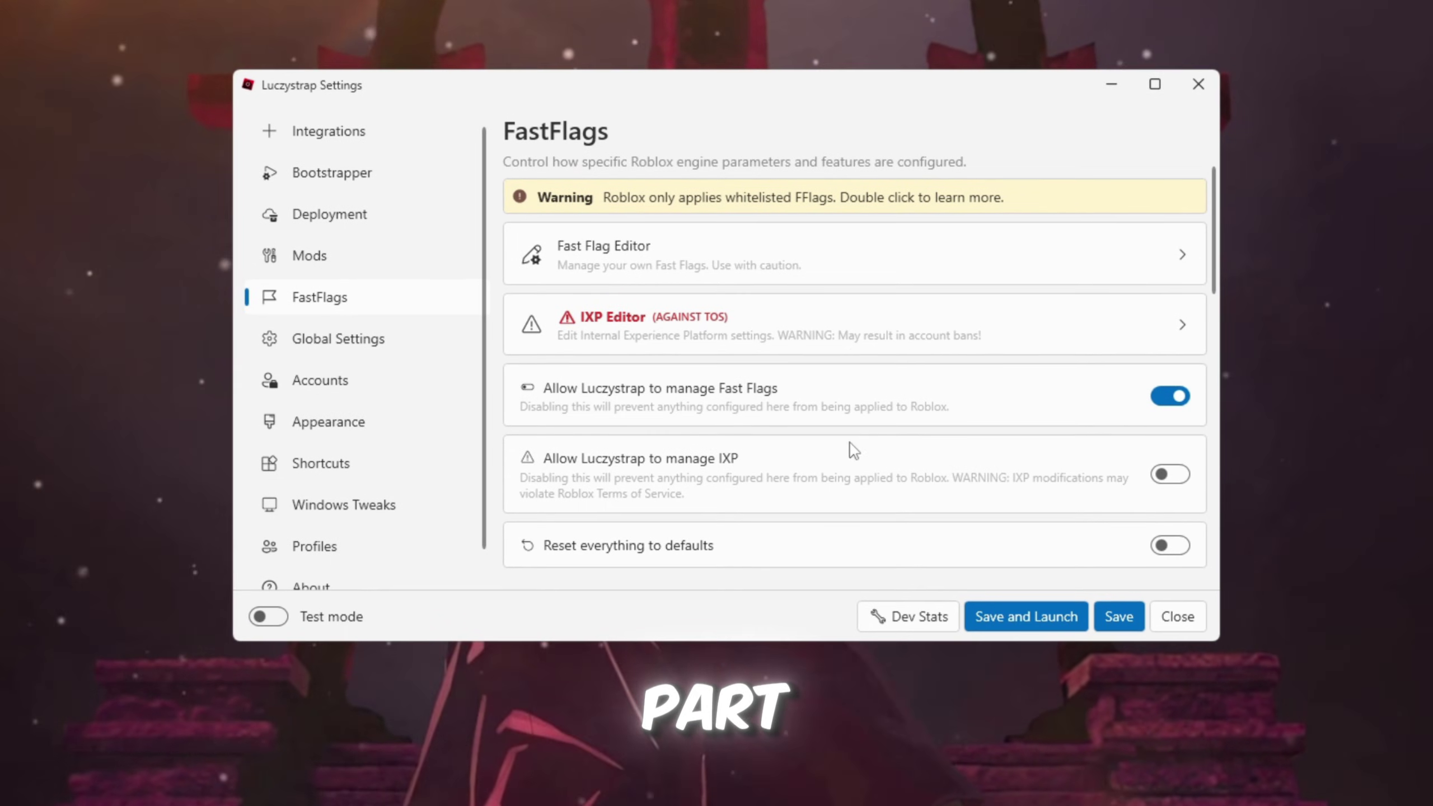
- Open the Fast Flag Editor's JSON import and copy all text from Best LuczyStrap Fast Flags.txt
{"action": "left_click", "coordinate": [593, 261]}
{"action": "left_click", "coordinate": [650, 258]}
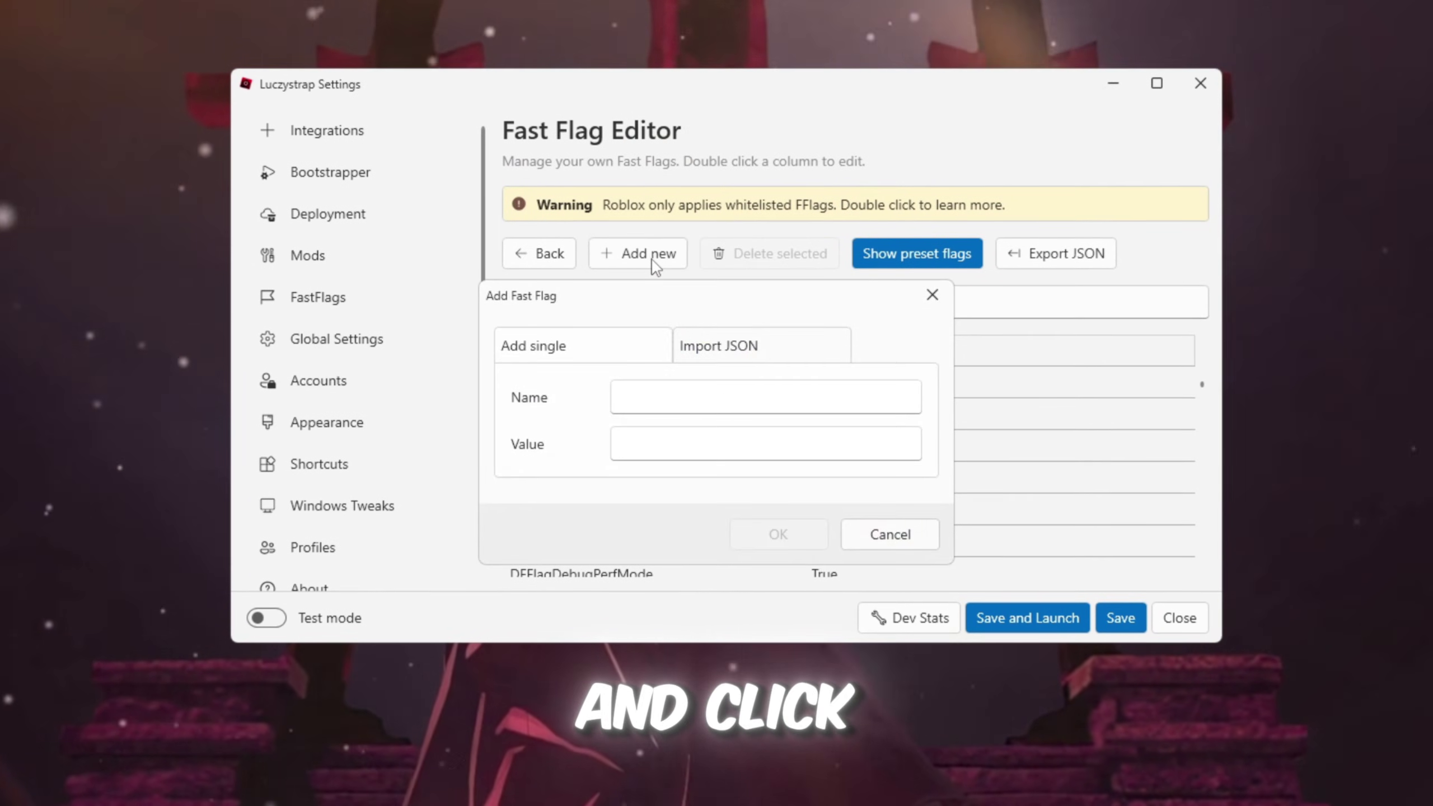
{"action": "left_click", "coordinate": [765, 347]}
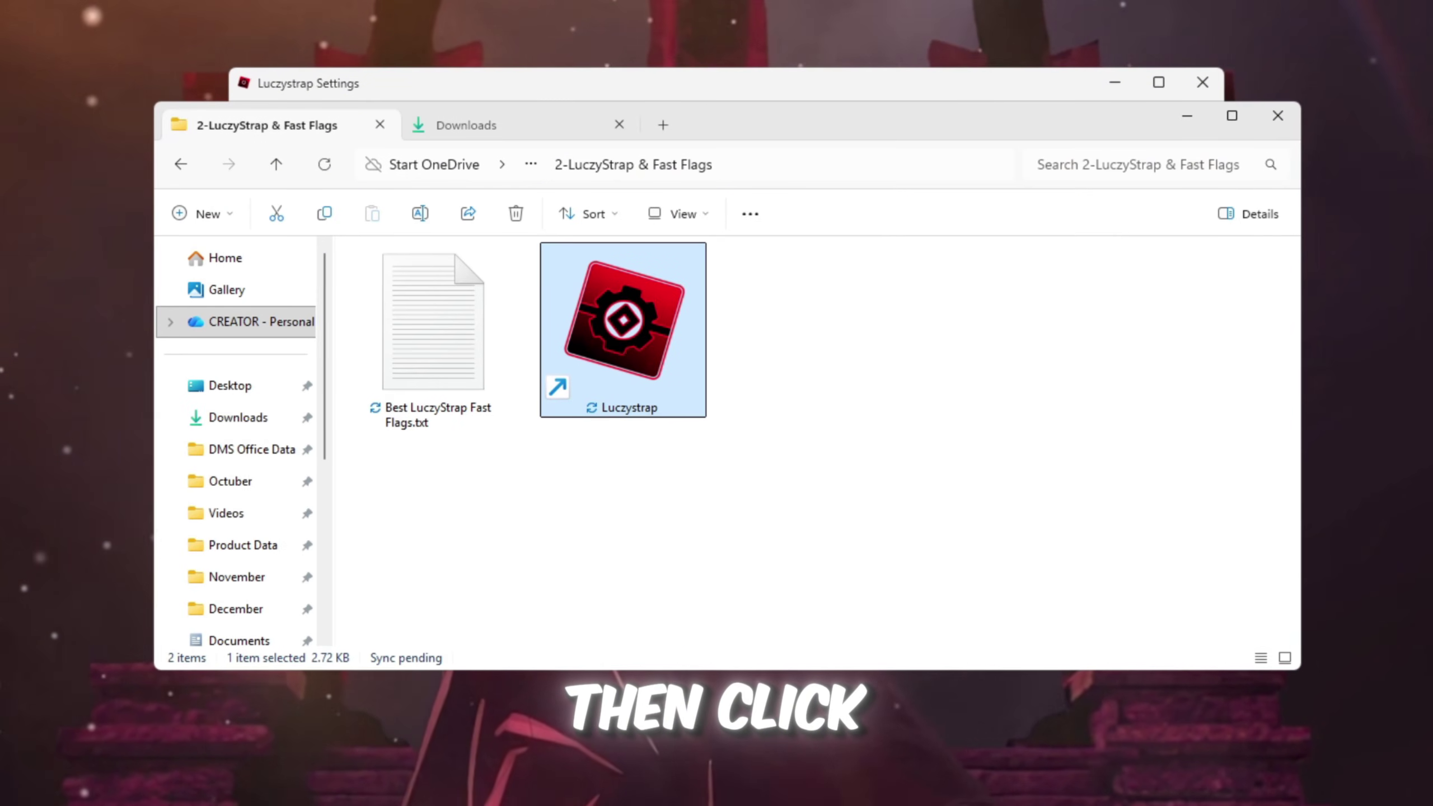
{"action": "double_click", "coordinate": [428, 329]}
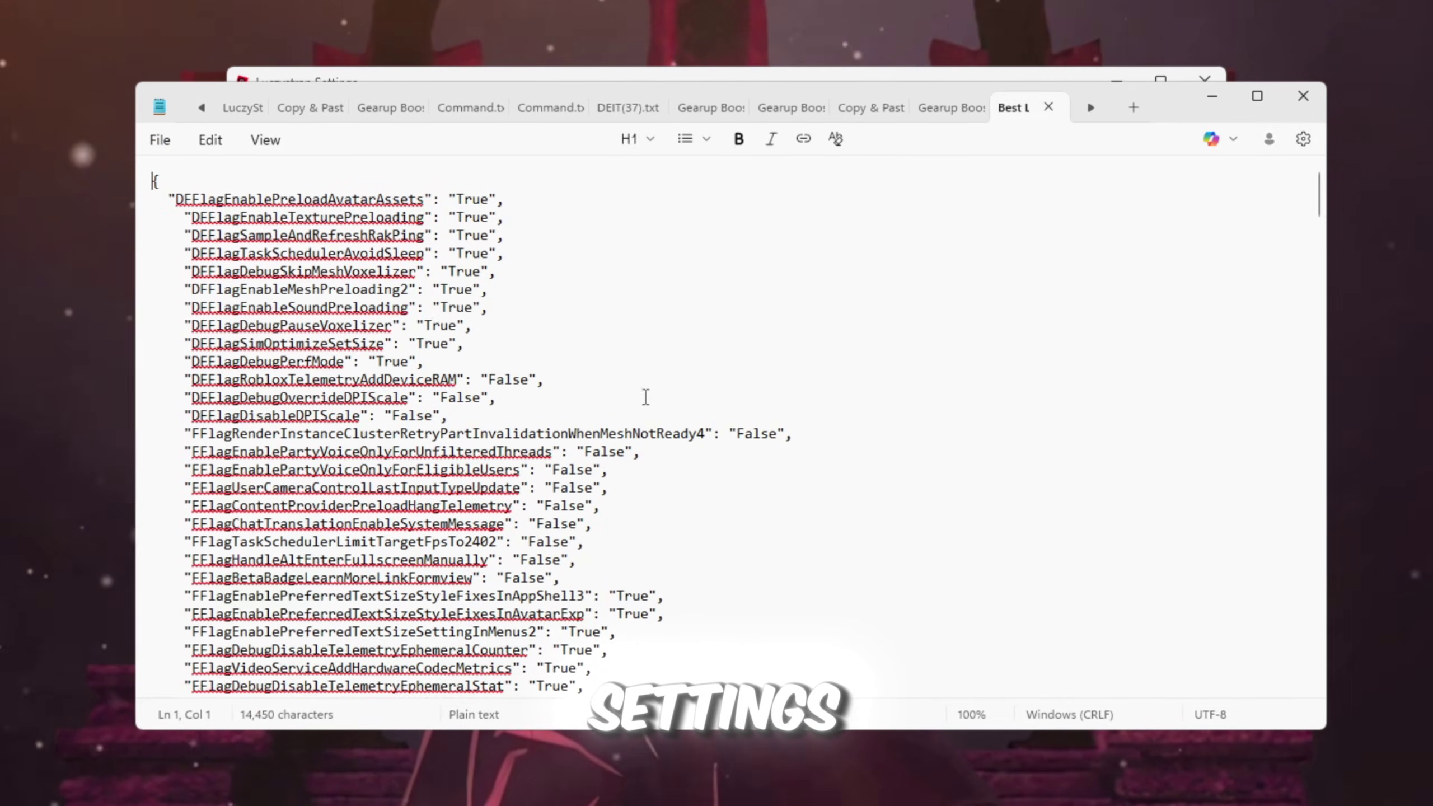
{"action": "key", "text": "ctrl+a"}
{"action": "right_click", "coordinate": [318, 243]}
{"action": "left_click", "coordinate": [375, 275]}
- Paste the flags into the import box, overwrite the 226 conflicting flags, and save
{"action": "left_click", "coordinate": [1217, 95]}
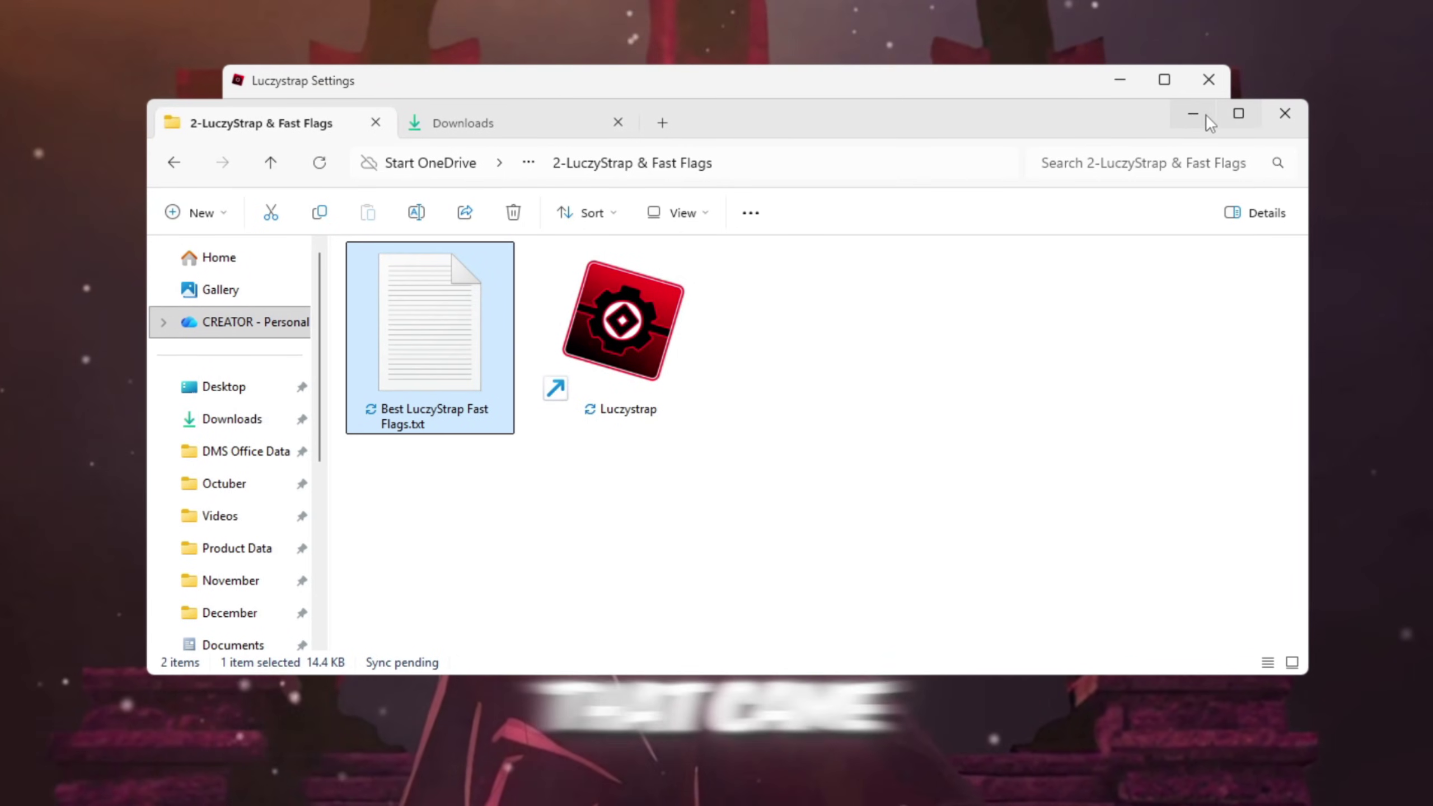
{"action": "left_click", "coordinate": [1211, 112]}
{"action": "key", "text": "ctrl+v"}
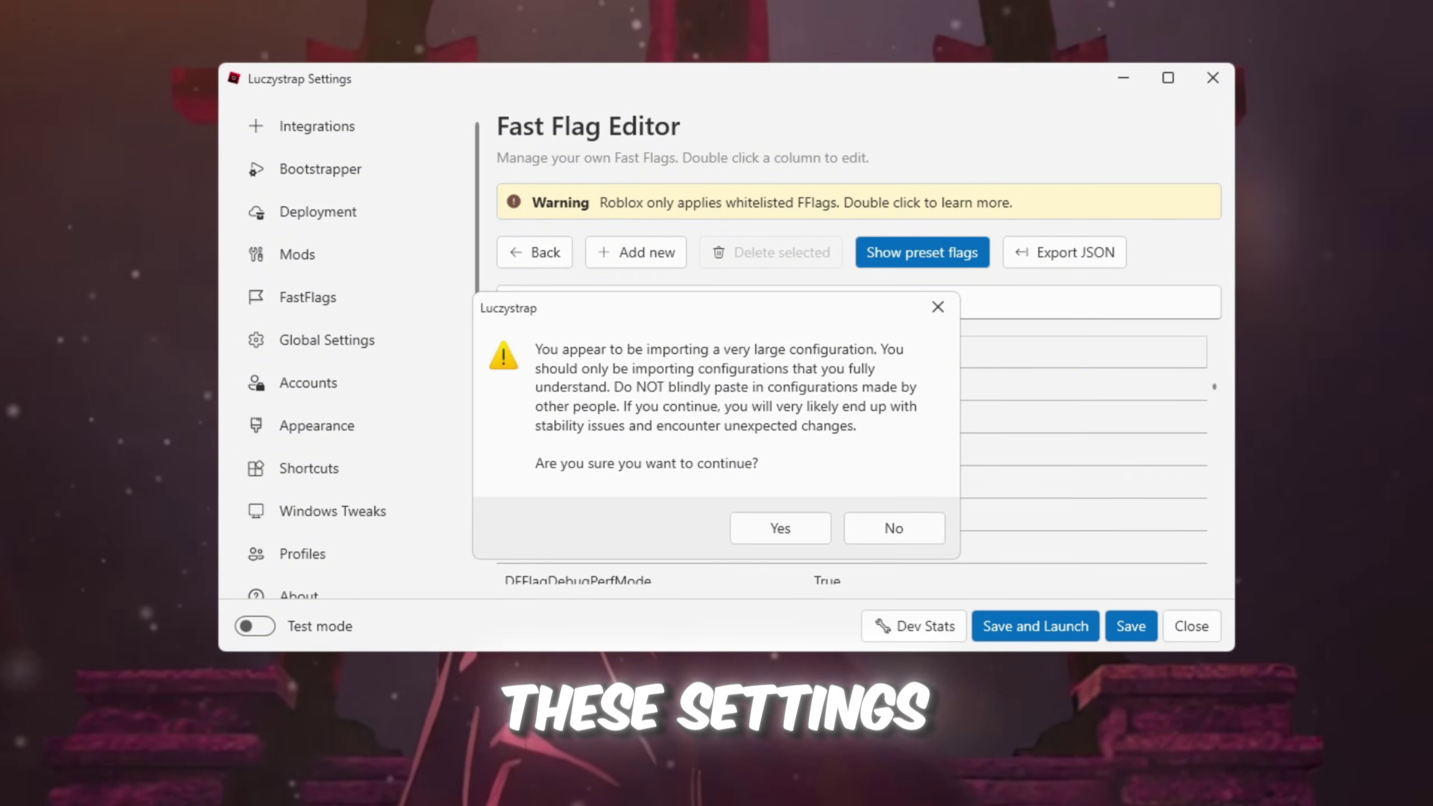
{"action": "left_click", "coordinate": [773, 529]}
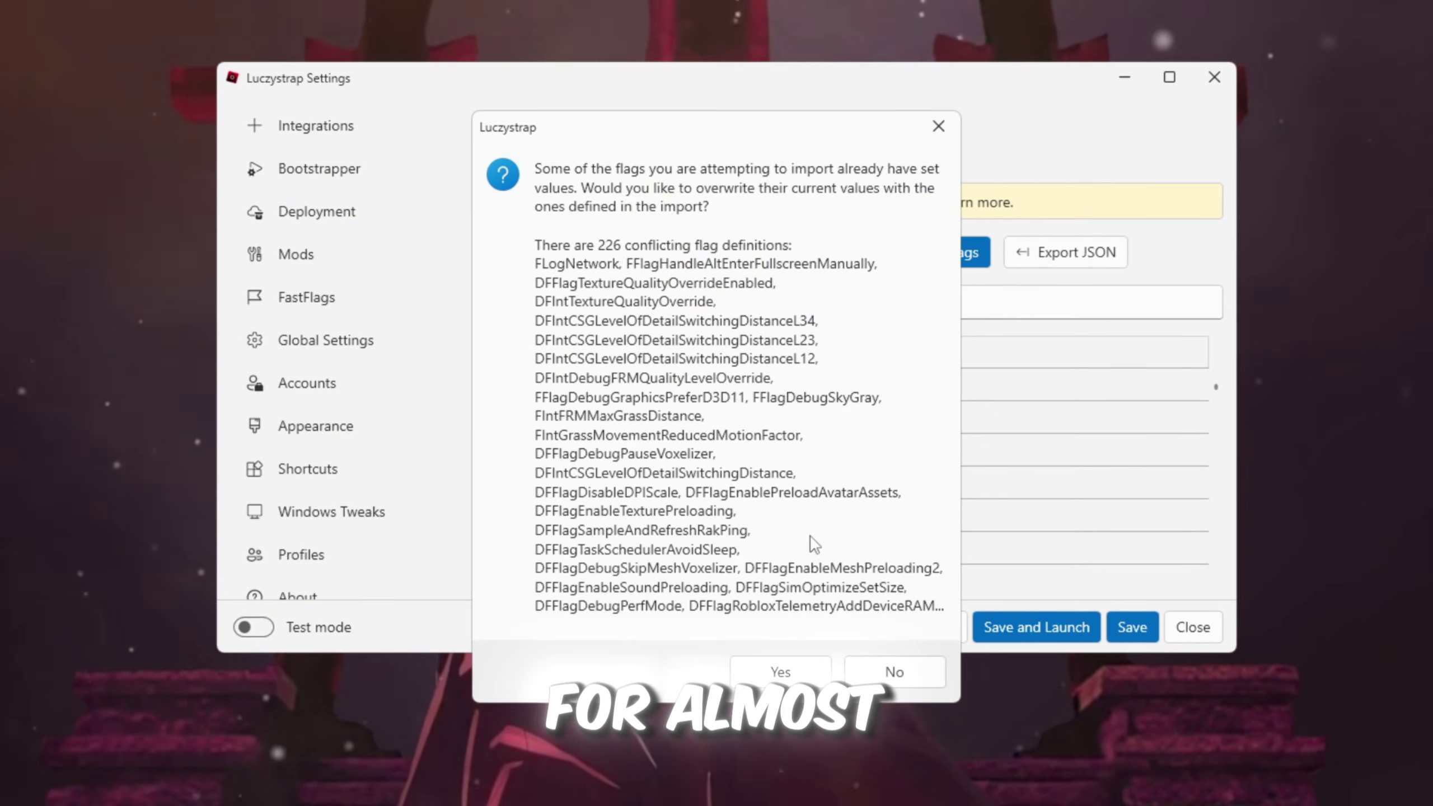
{"action": "left_click", "coordinate": [823, 677]}
{"action": "scroll", "coordinate": [736, 557], "scroll_direction": "down", "scroll_amount": 20}
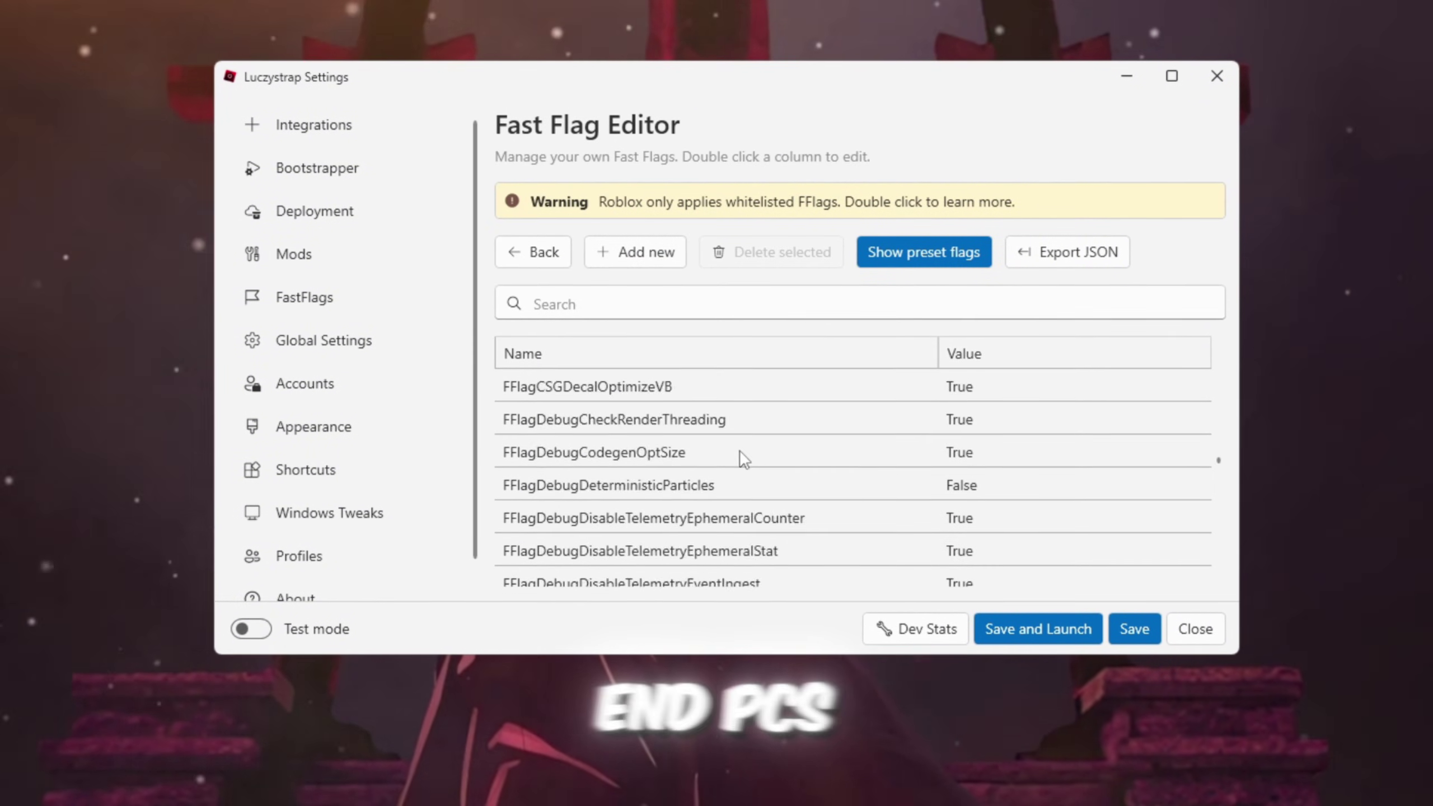
{"action": "left_click", "coordinate": [1143, 633]}
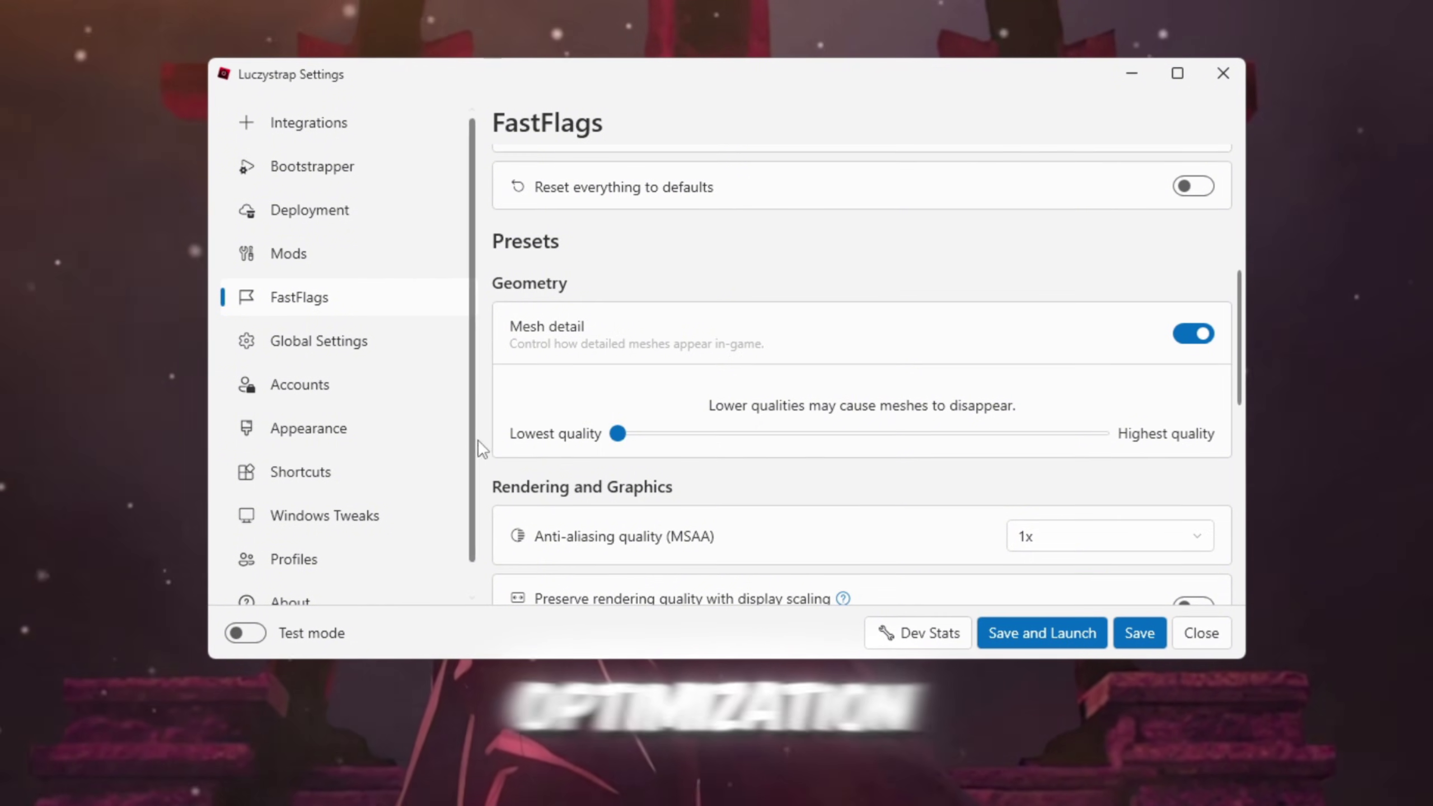
- Set anti-aliasing quality (MSAA) to 1x and texture quality to Level 0 (Lowest)
{"action": "scroll", "coordinate": [862, 282], "scroll_direction": "down", "scroll_amount": 6}
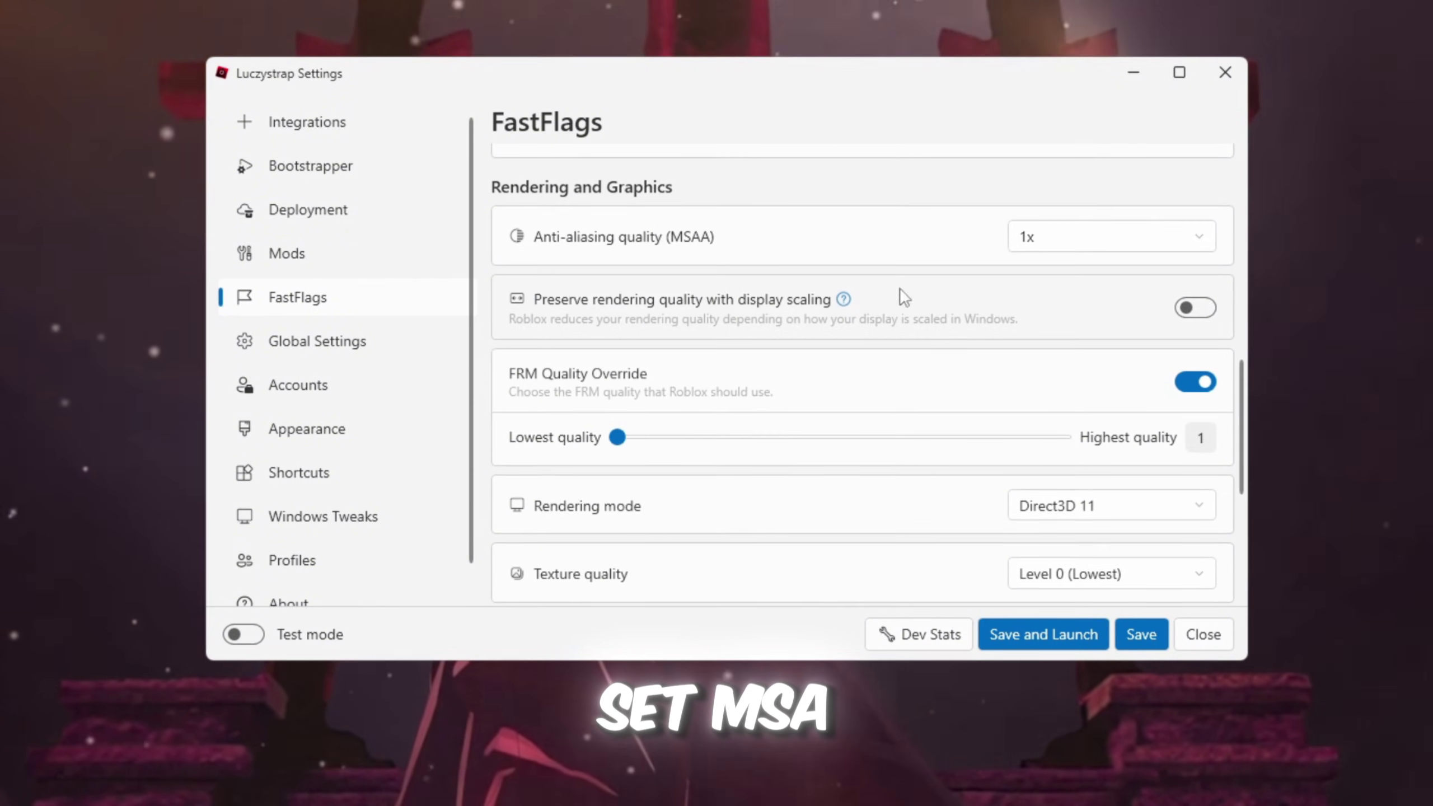
{"action": "left_click", "coordinate": [1090, 238]}
{"action": "scroll", "coordinate": [1090, 240], "scroll_direction": "down", "scroll_amount": 3}
{"action": "left_click", "coordinate": [1070, 332]}
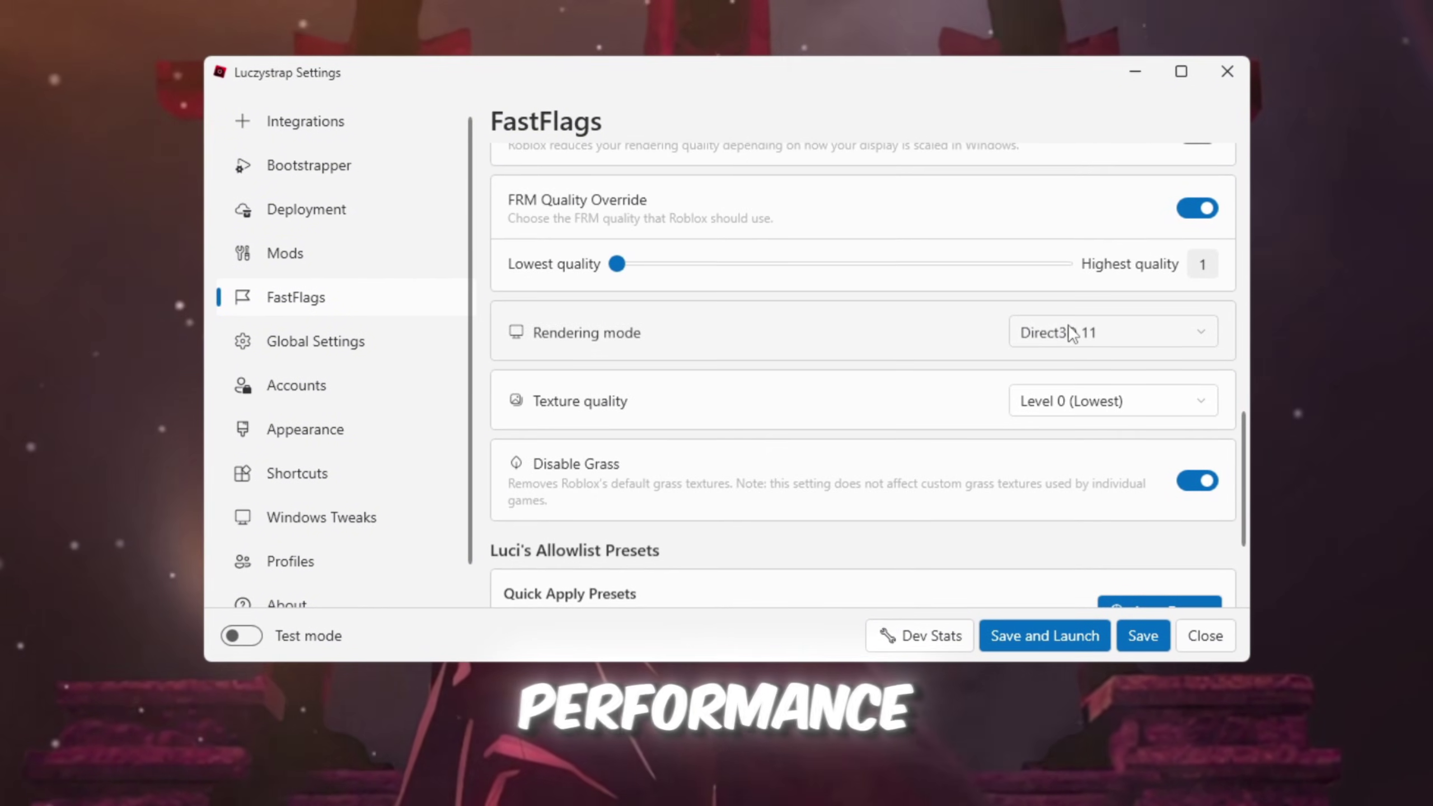
{"action": "scroll", "coordinate": [1070, 332], "scroll_direction": "up", "scroll_amount": 3}
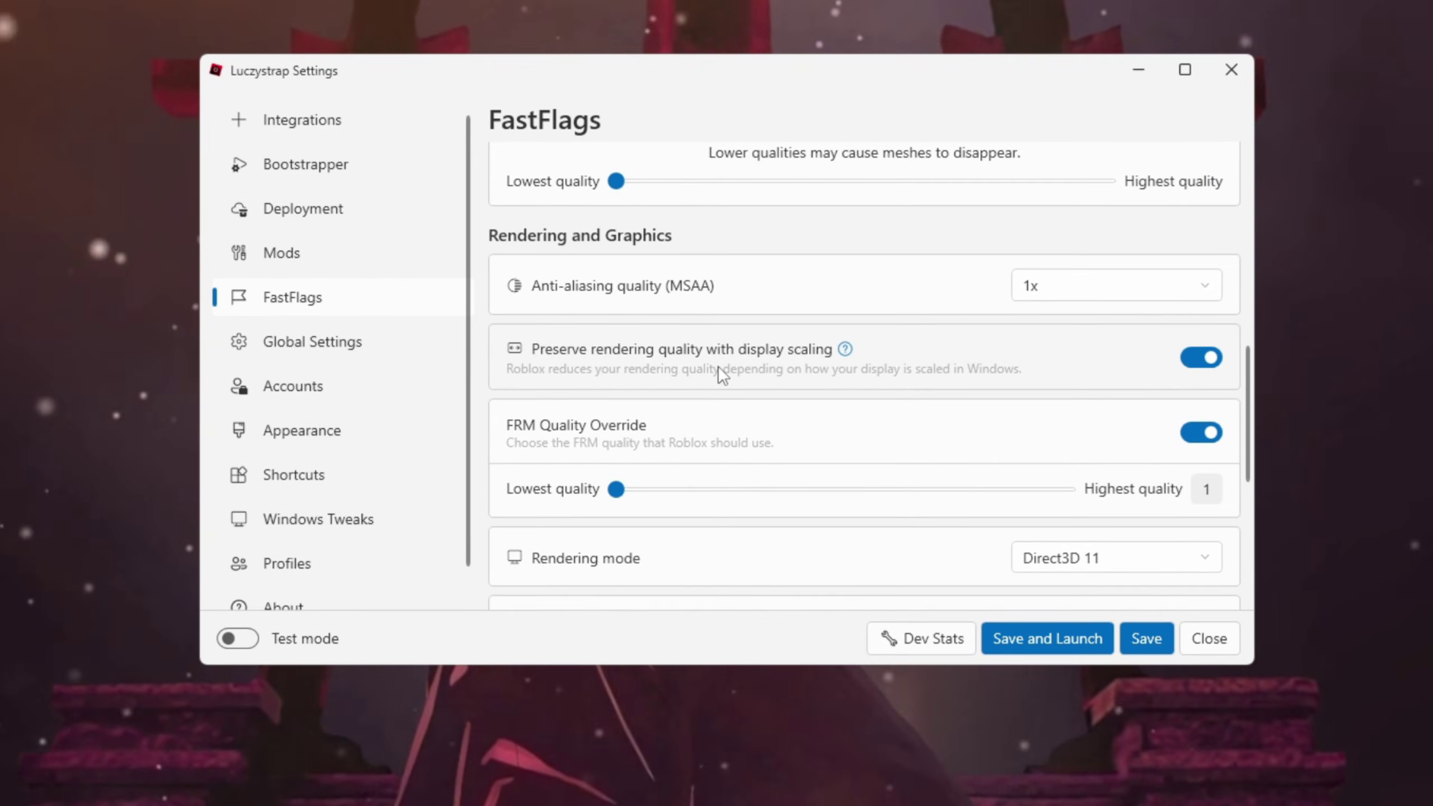
{"action": "scroll", "coordinate": [717, 365], "scroll_direction": "down", "scroll_amount": 4}
{"action": "left_click", "coordinate": [1166, 329]}
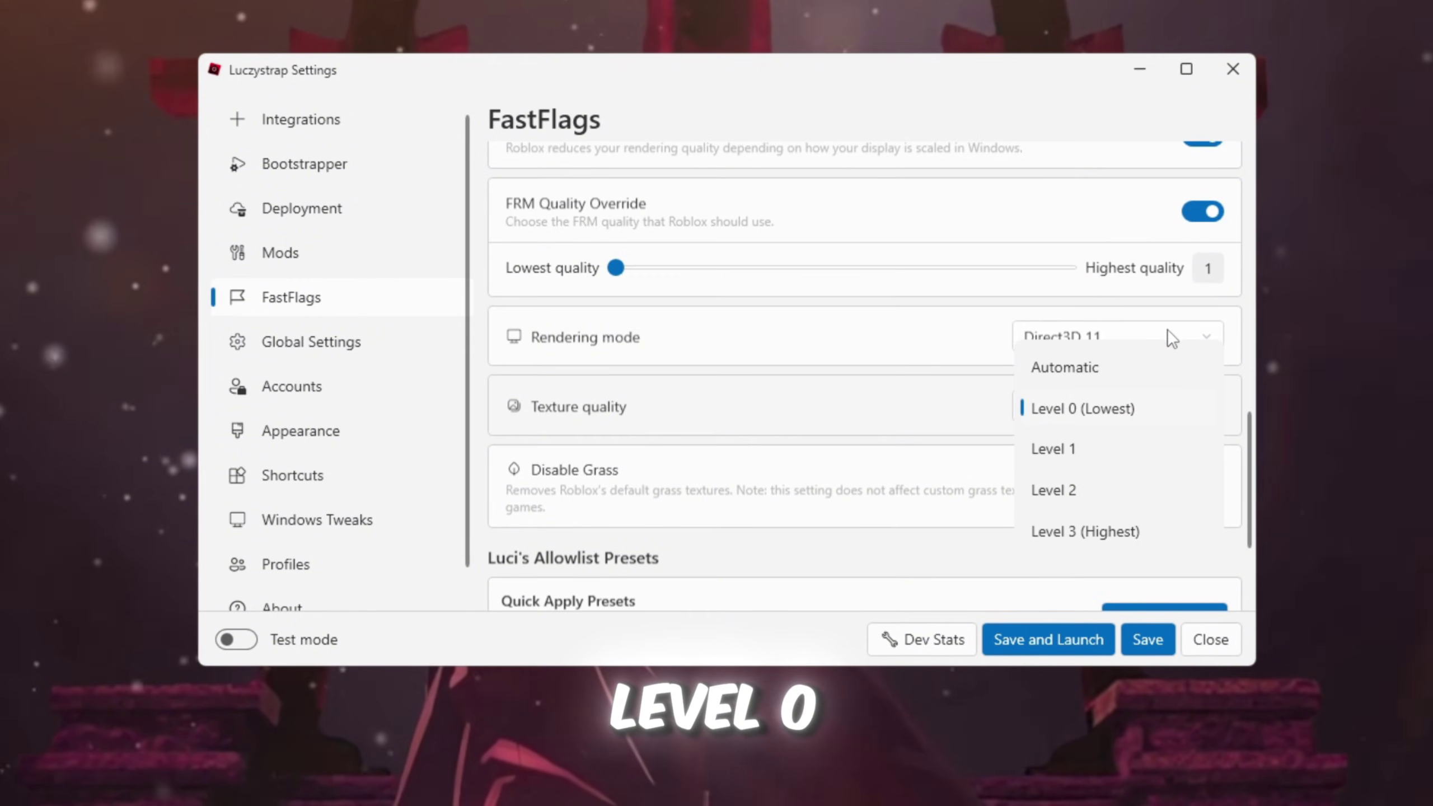
{"action": "left_click", "coordinate": [1145, 416]}
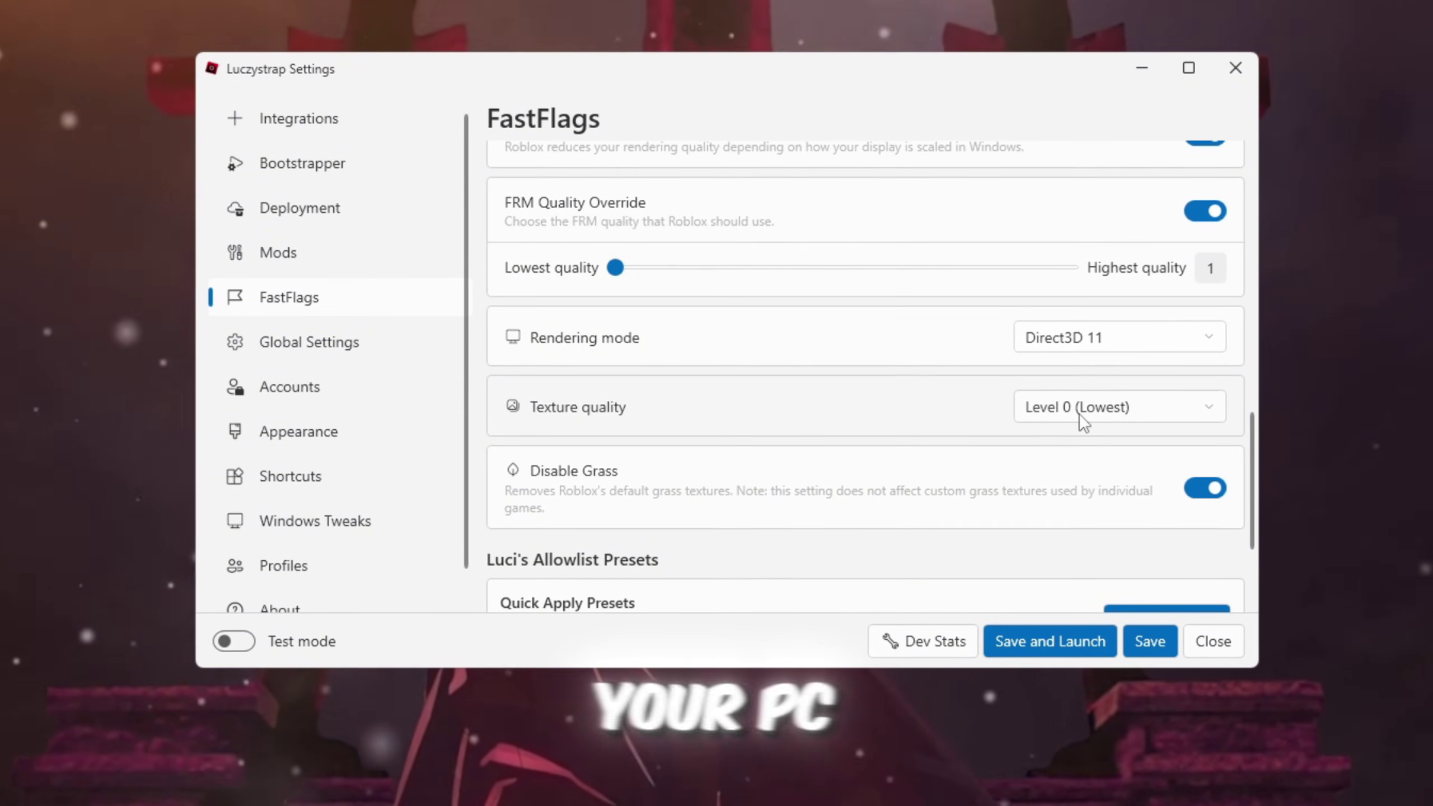
{"action": "left_click", "coordinate": [299, 341]}
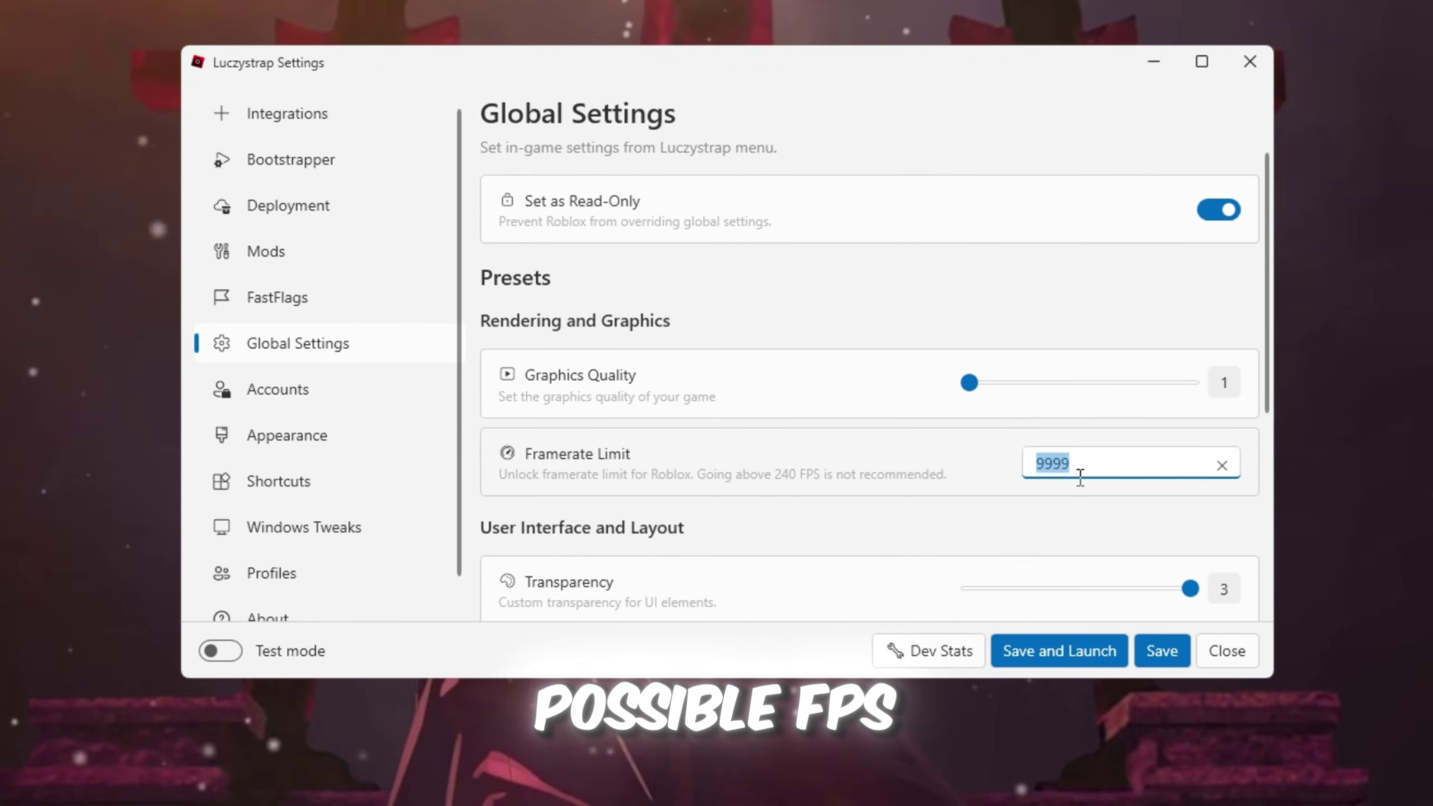
- With Graphics Quality 1 and Framerate Limit 9999 confirmed, go to the Windows Tweaks page
{"action": "left_click", "coordinate": [305, 530]}
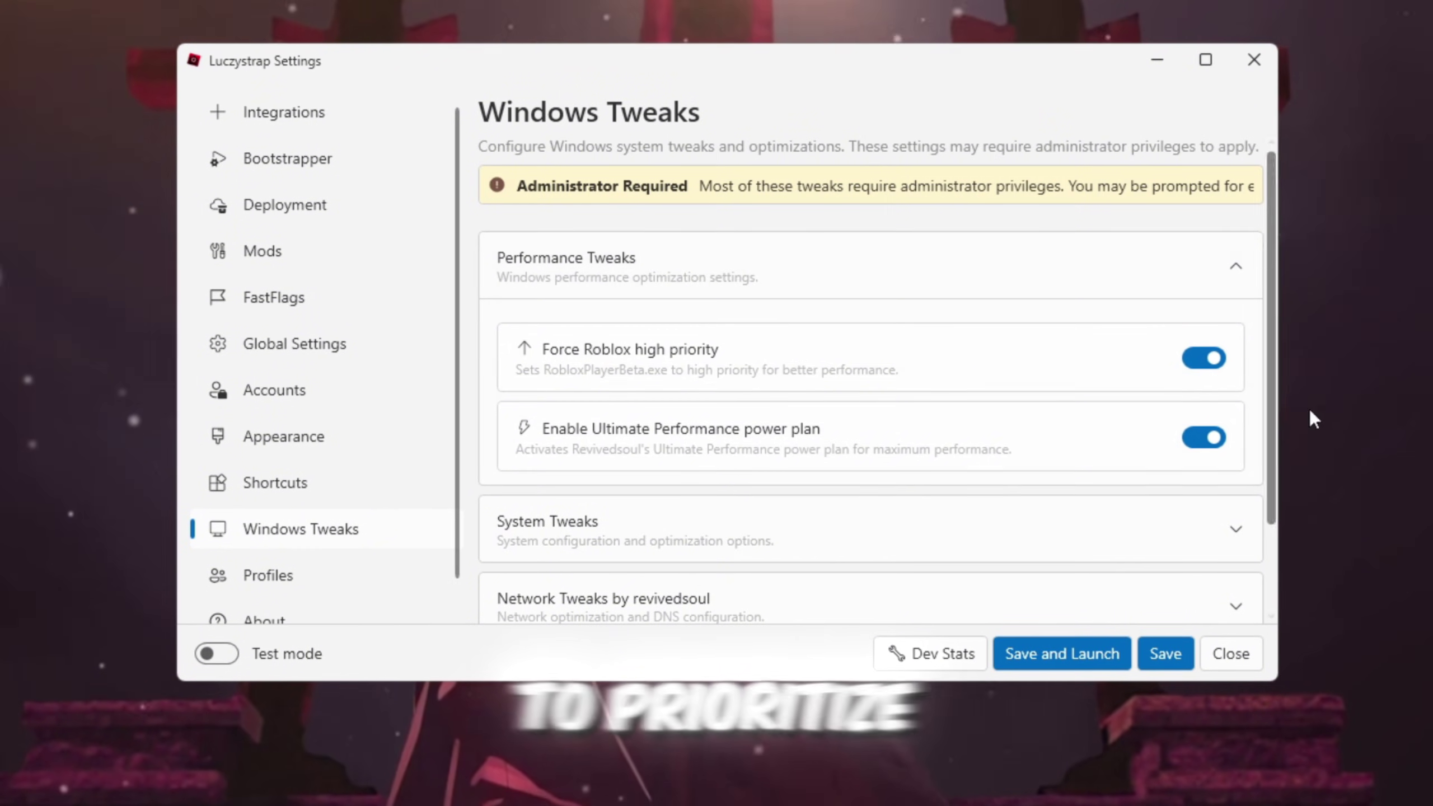
- Expand System Tweaks and Network Tweaks, confirming core parking, GPU telemetry and network optimizations are on
{"action": "scroll", "coordinate": [799, 426], "scroll_direction": "down", "scroll_amount": 2}
{"action": "left_click", "coordinate": [799, 420]}
{"action": "scroll", "coordinate": [904, 457], "scroll_direction": "down", "scroll_amount": 3}
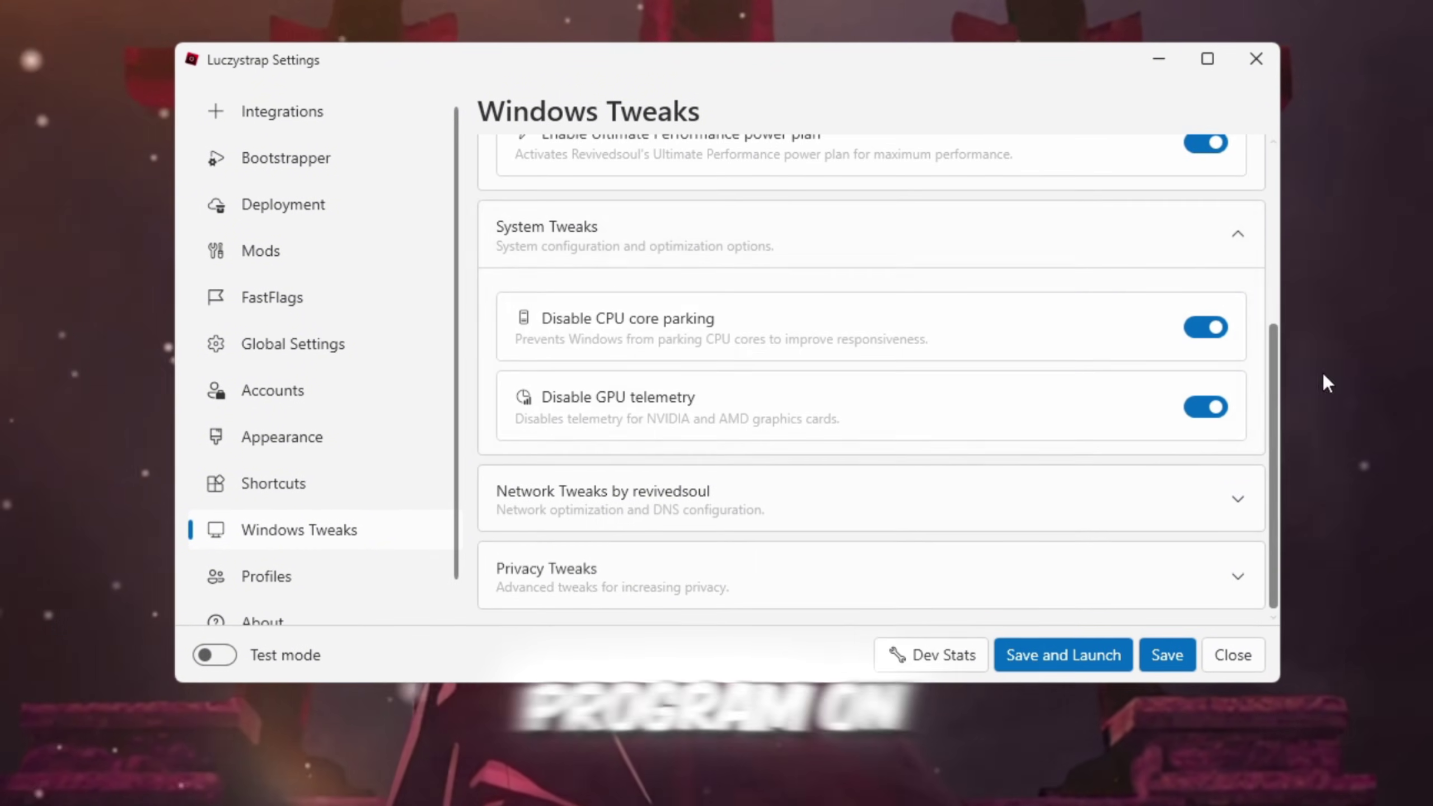
{"action": "left_click", "coordinate": [773, 499]}
{"action": "scroll", "coordinate": [825, 455], "scroll_direction": "down", "scroll_amount": 5}
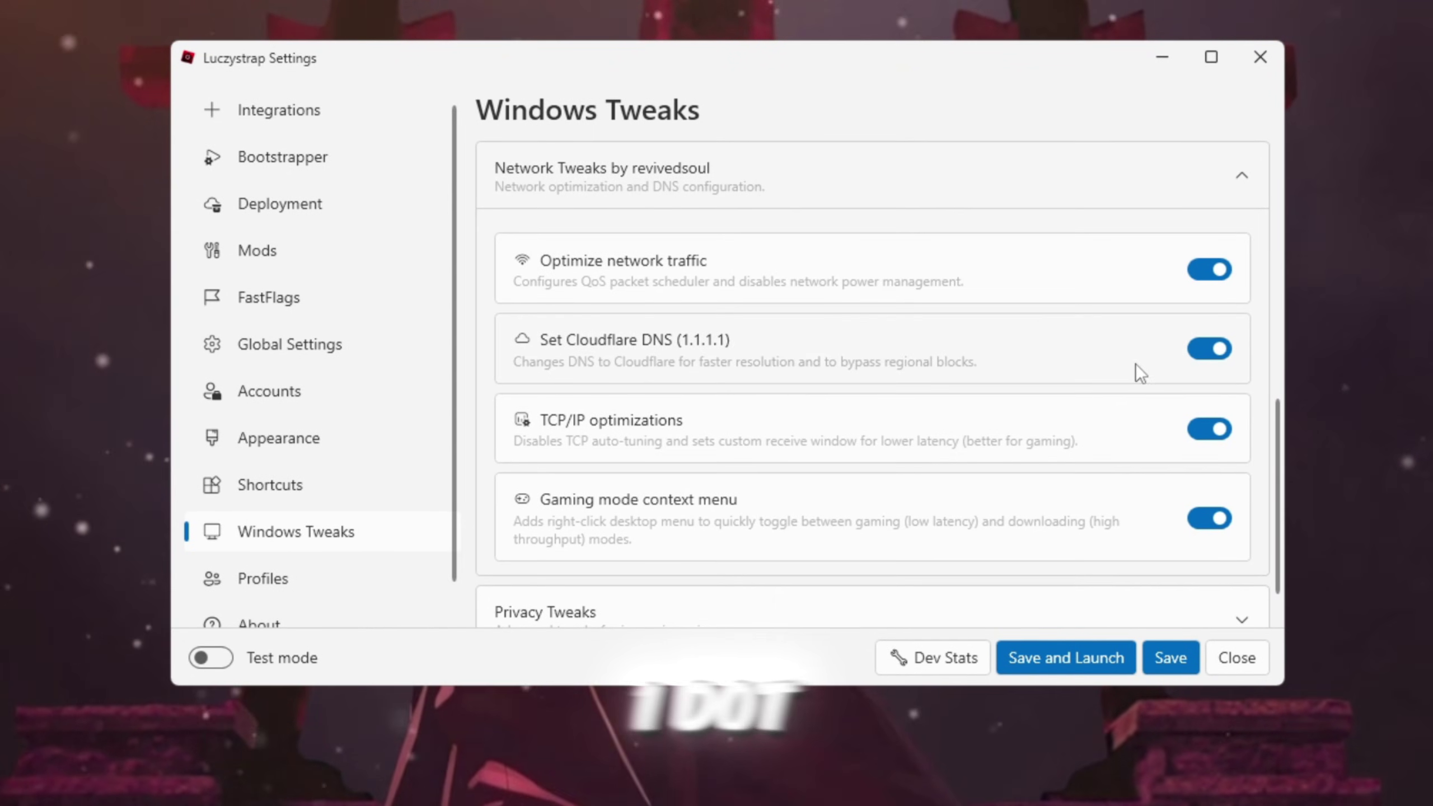
{"action": "scroll", "coordinate": [1044, 420], "scroll_direction": "down", "scroll_amount": 1}
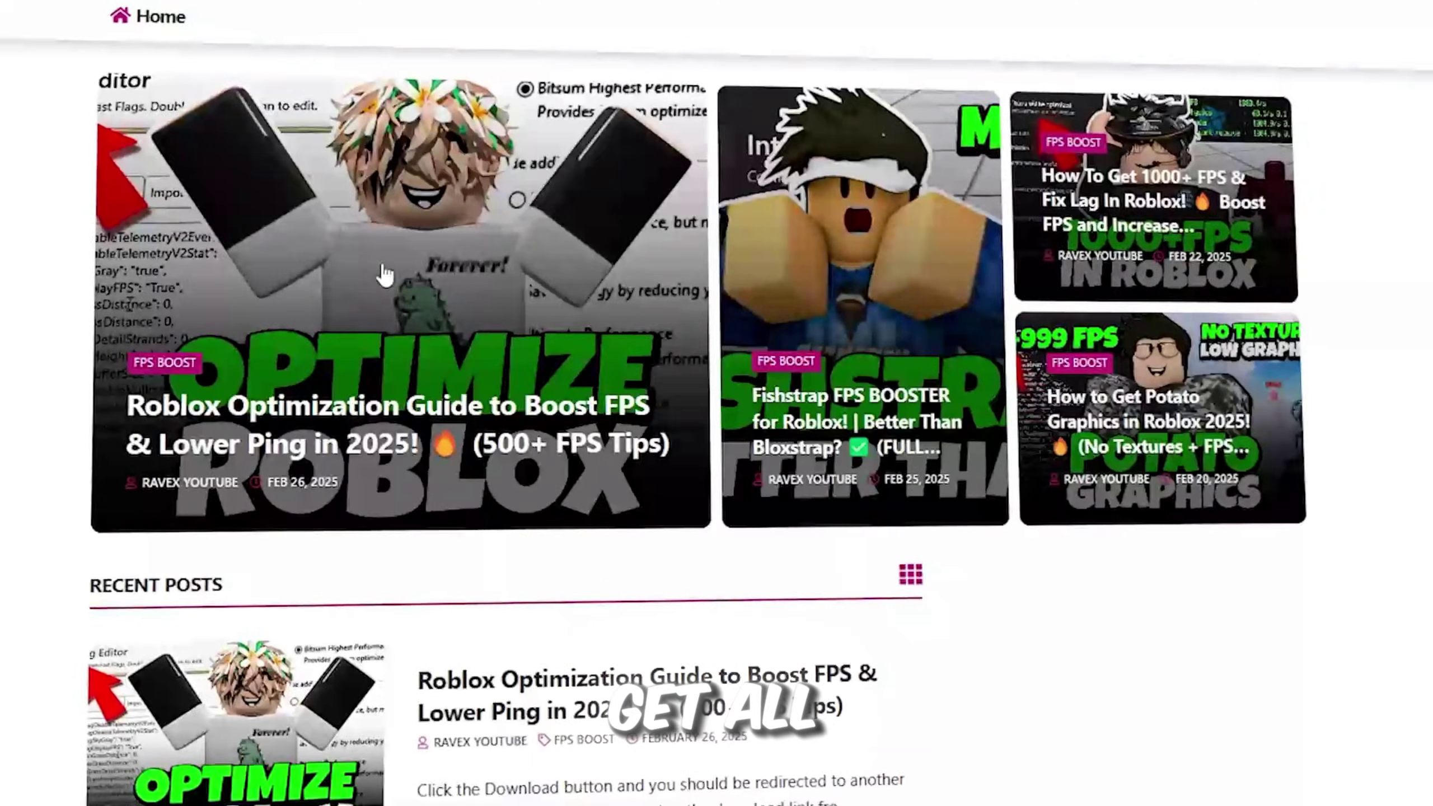
{"action": "scroll", "coordinate": [385, 274], "scroll_direction": "down", "scroll_amount": 5}
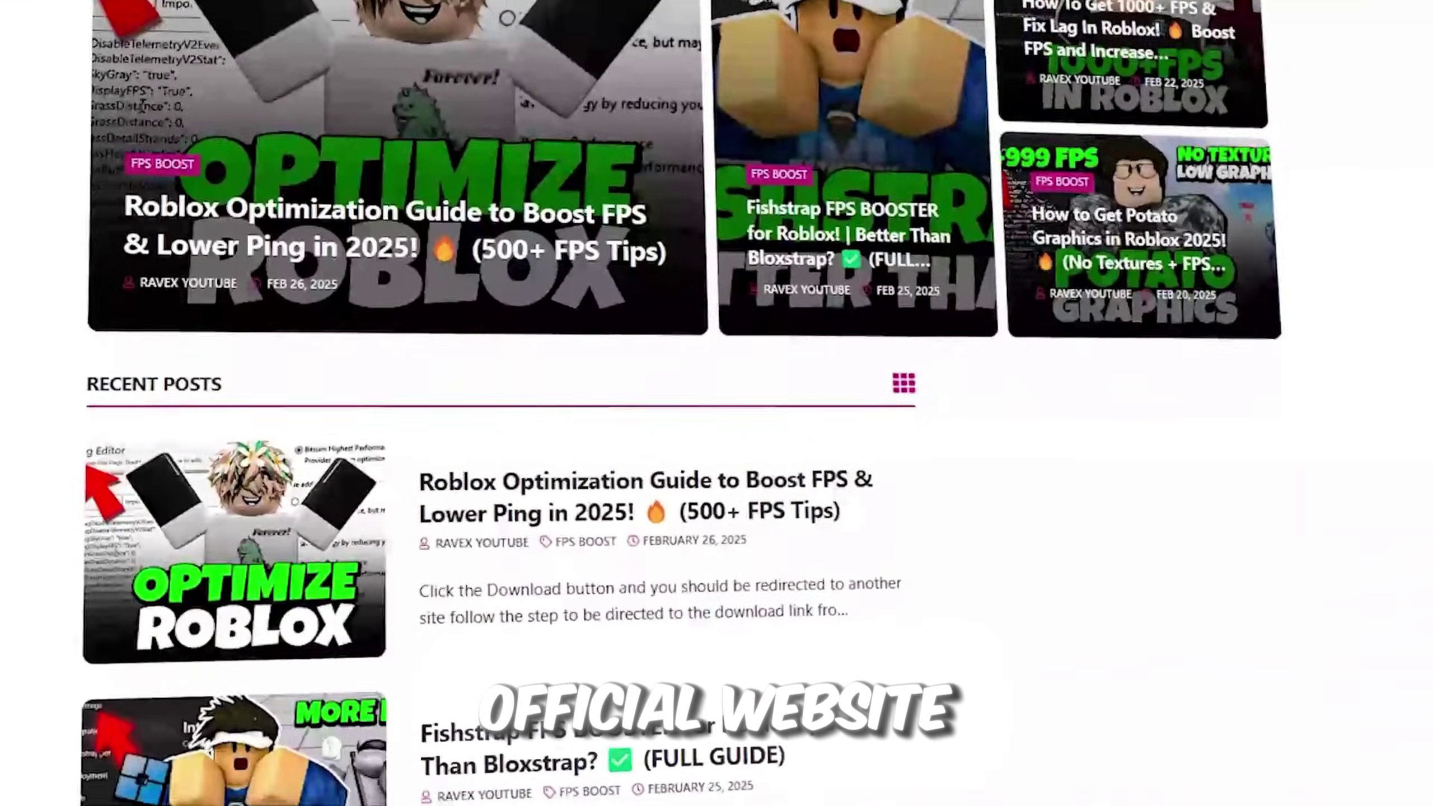
{"action": "scroll", "coordinate": [496, 395], "scroll_direction": "down", "scroll_amount": 12}
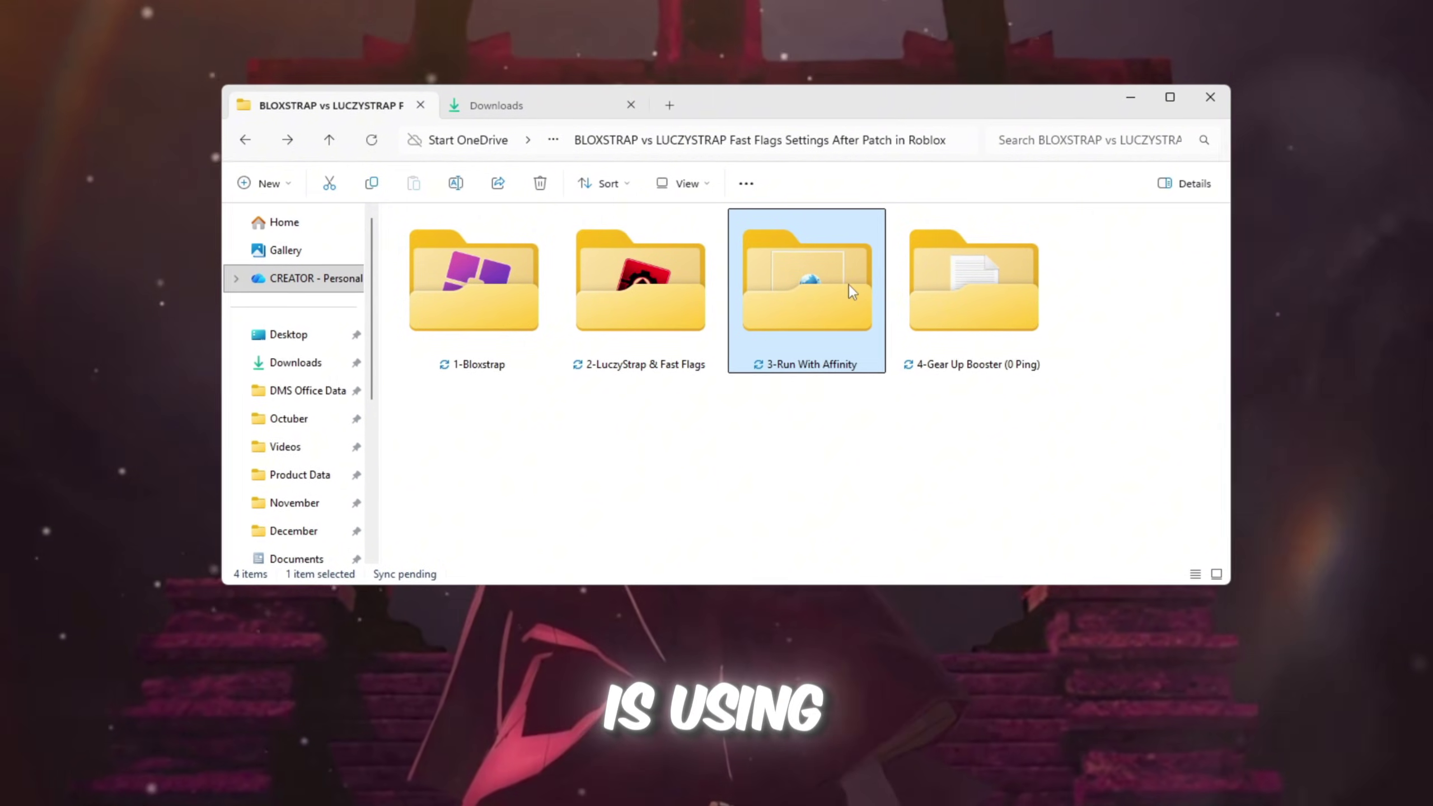
- Open the 3-Run With Affinity folder
{"action": "double_click", "coordinate": [849, 284]}
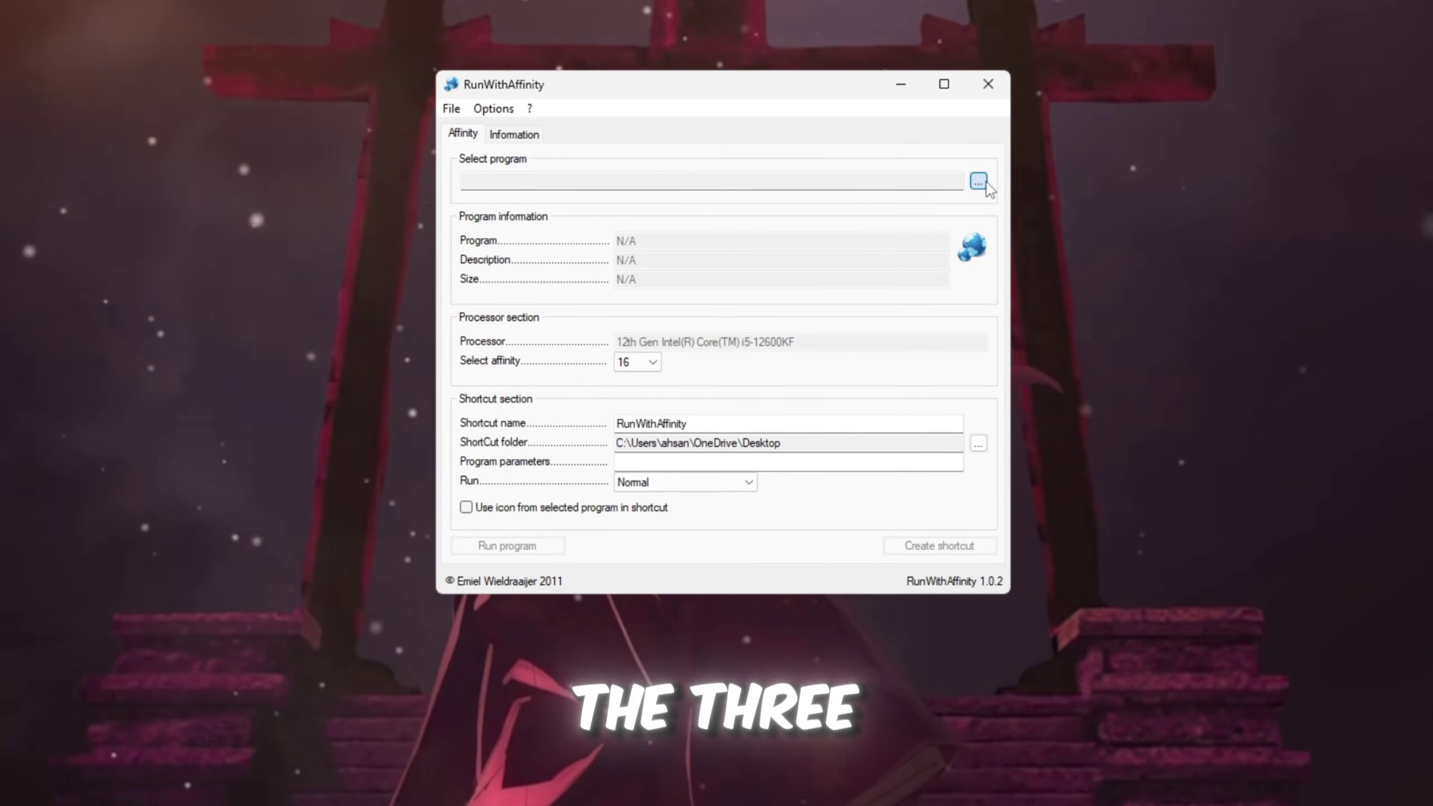
- Select RobloxPlayerBeta.exe from the Roblox version folder as the target program
{"action": "left_click", "coordinate": [978, 182]}
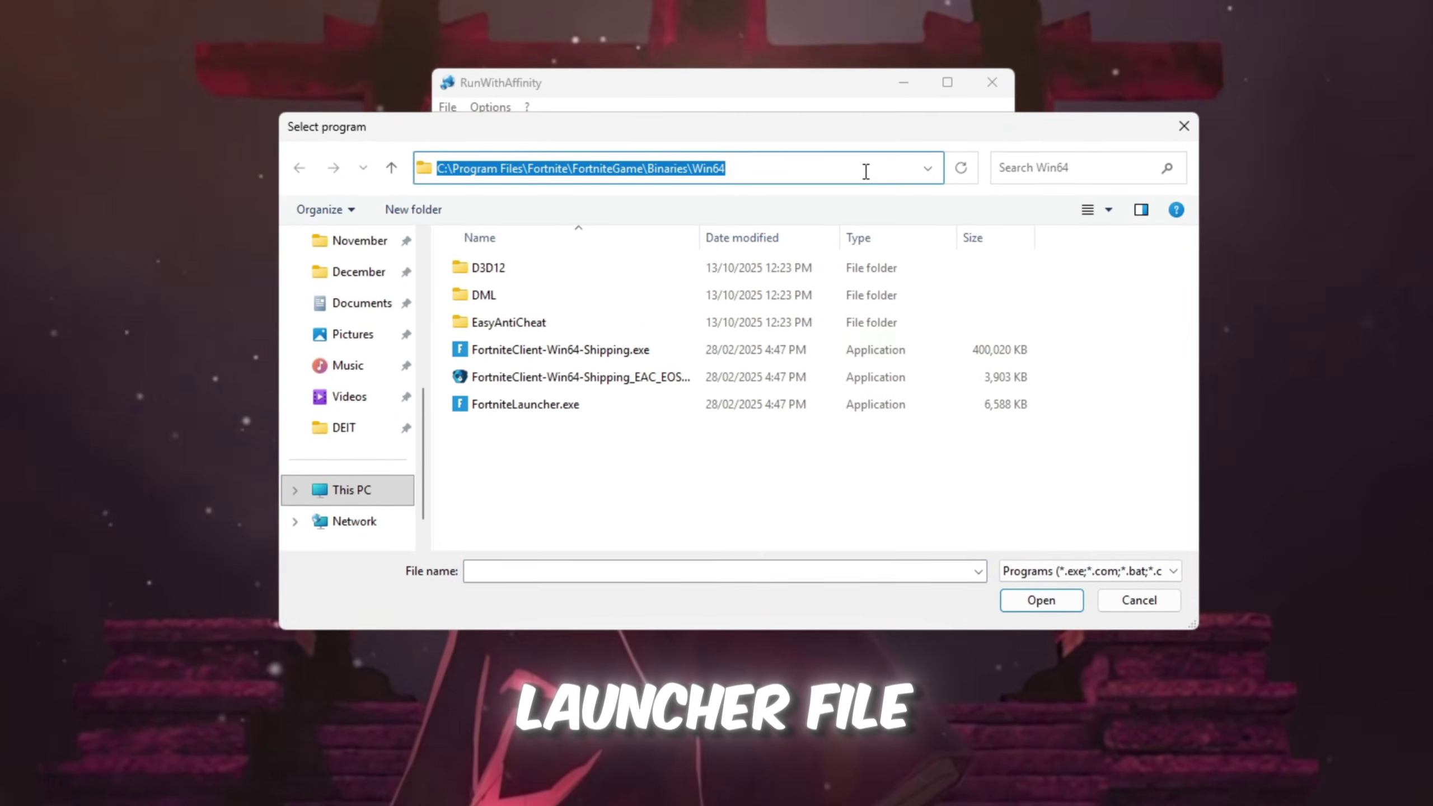
{"action": "key", "text": "Return"}
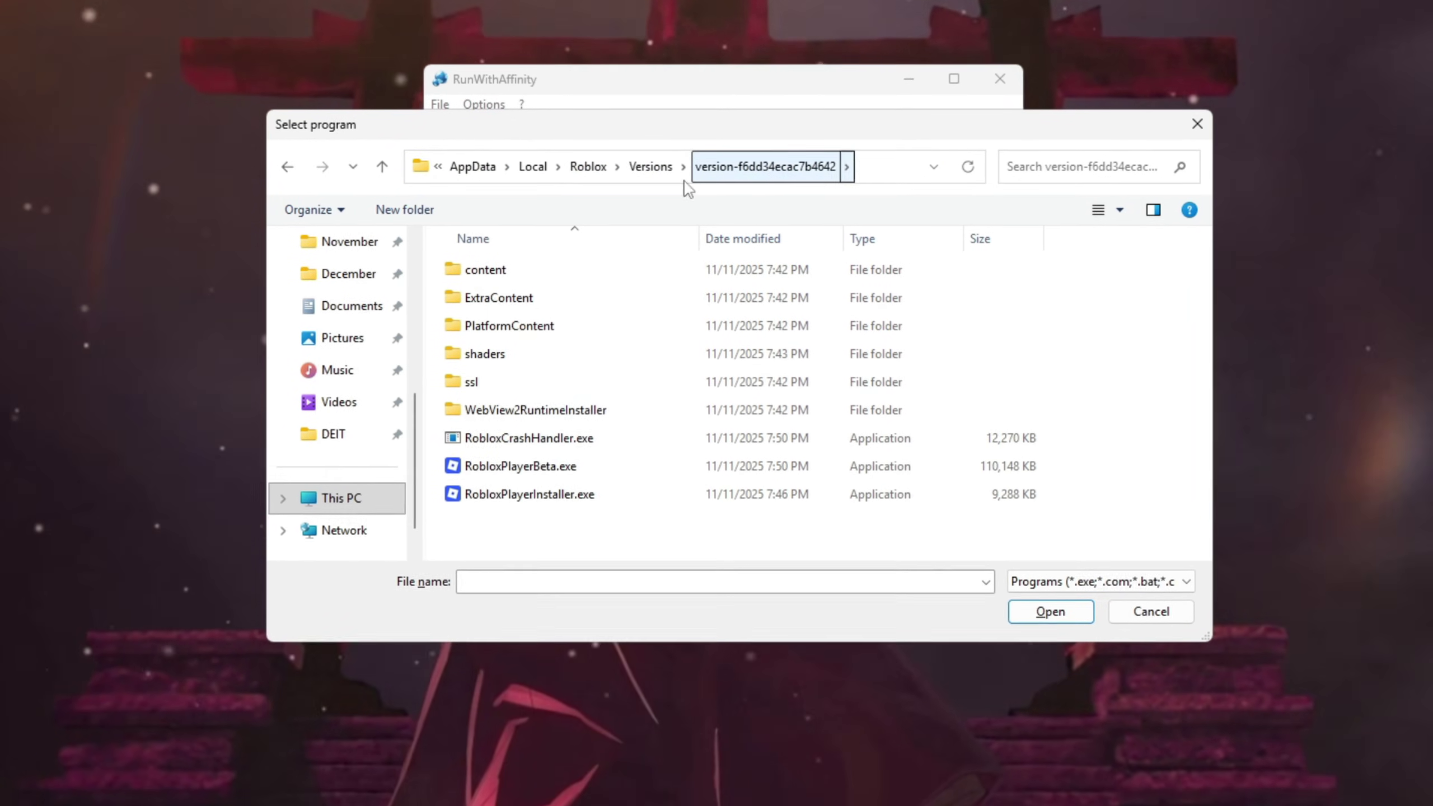
{"action": "left_click", "coordinate": [497, 499]}
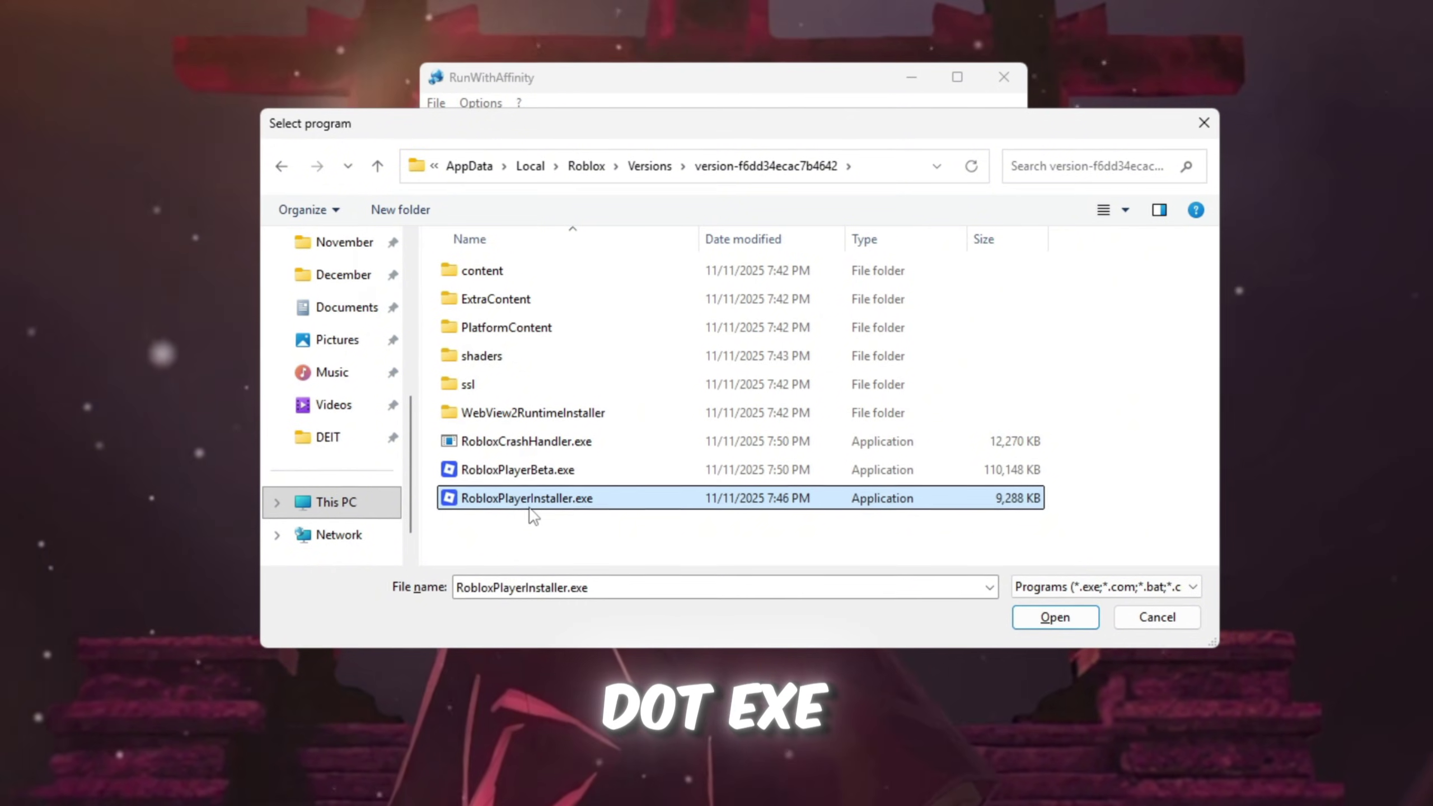
{"action": "left_click", "coordinate": [532, 477]}
{"action": "left_click", "coordinate": [1041, 622]}
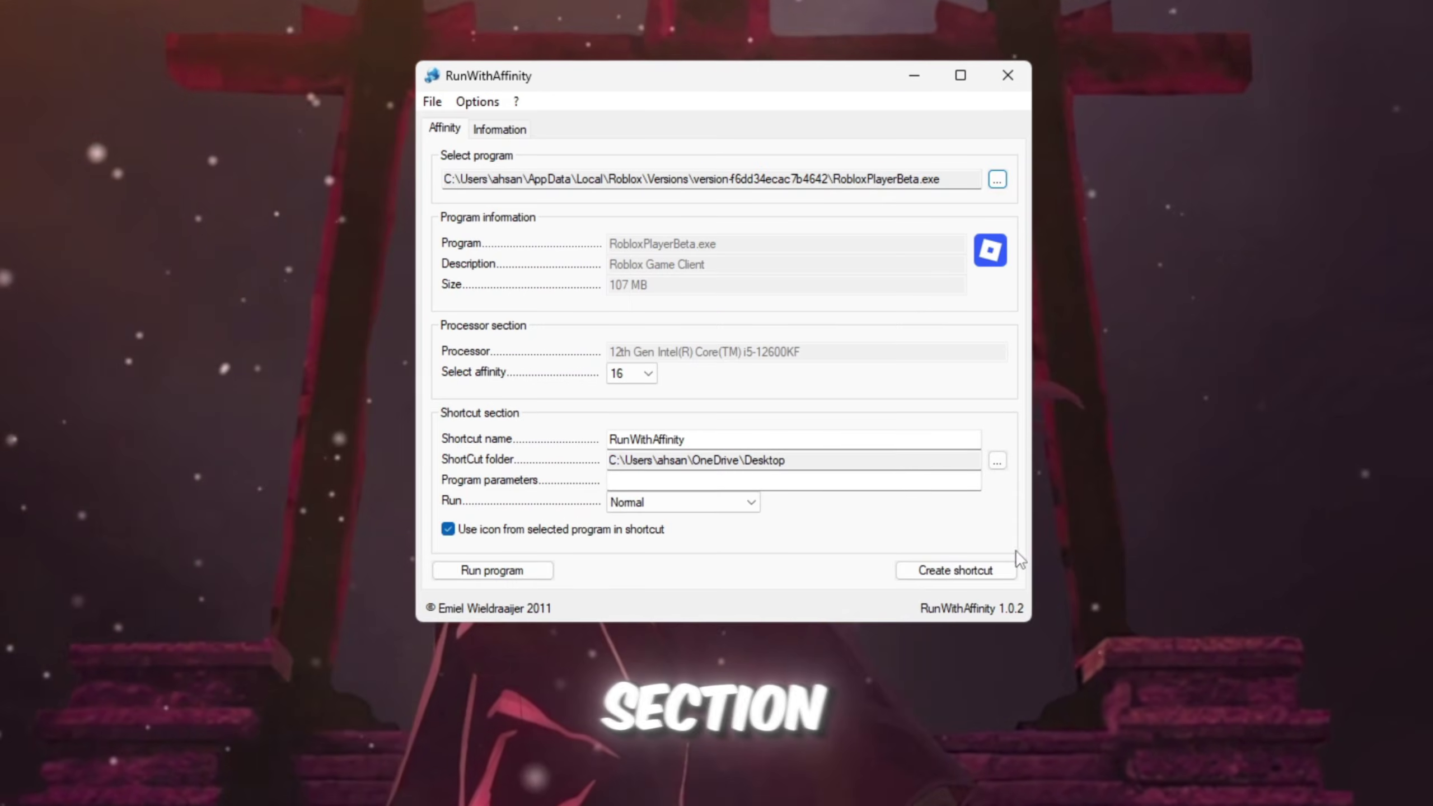
- Use affinity 16, name the shortcut 'High Perf Roblox', and set it to run maximized
{"action": "left_click", "coordinate": [649, 377]}
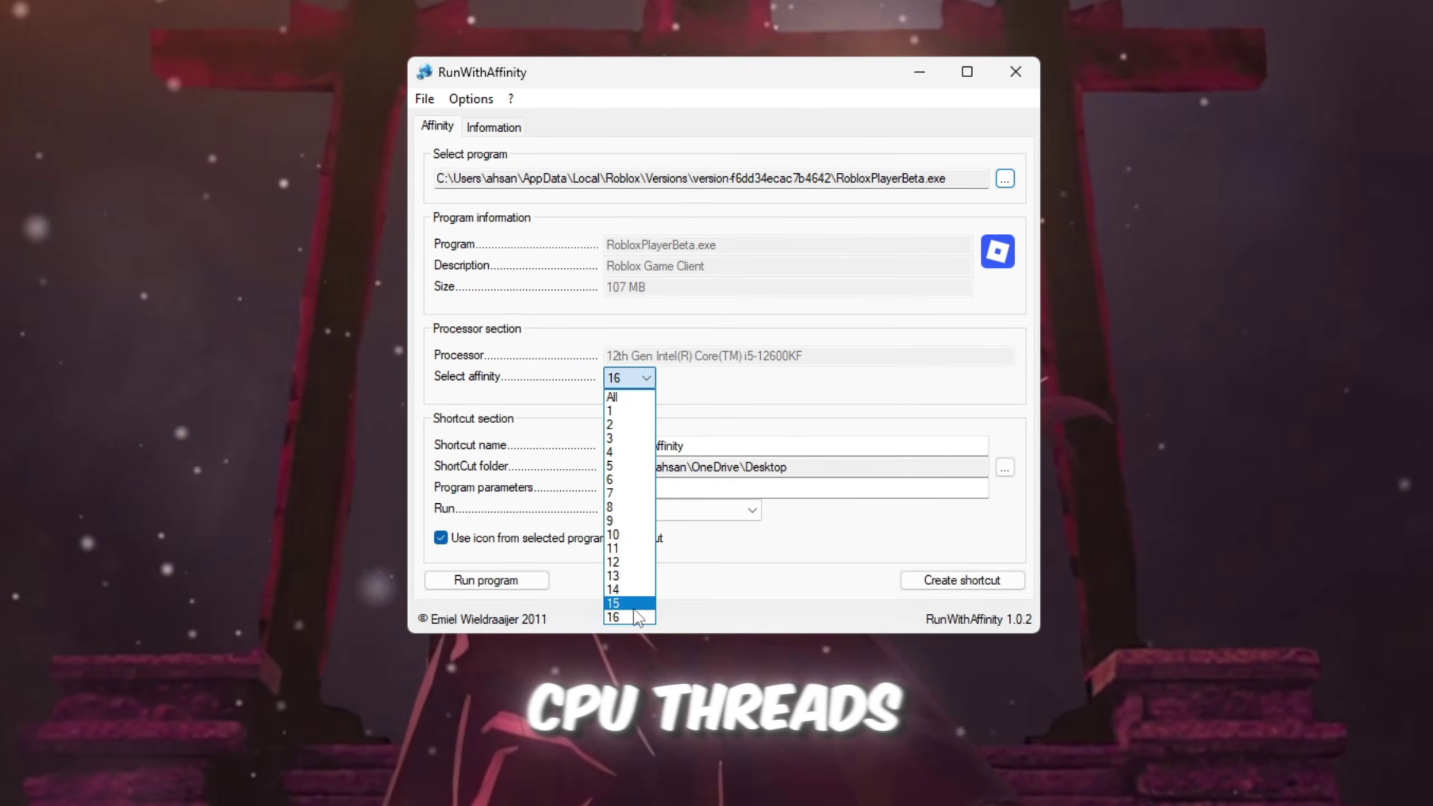
{"action": "left_click", "coordinate": [630, 621]}
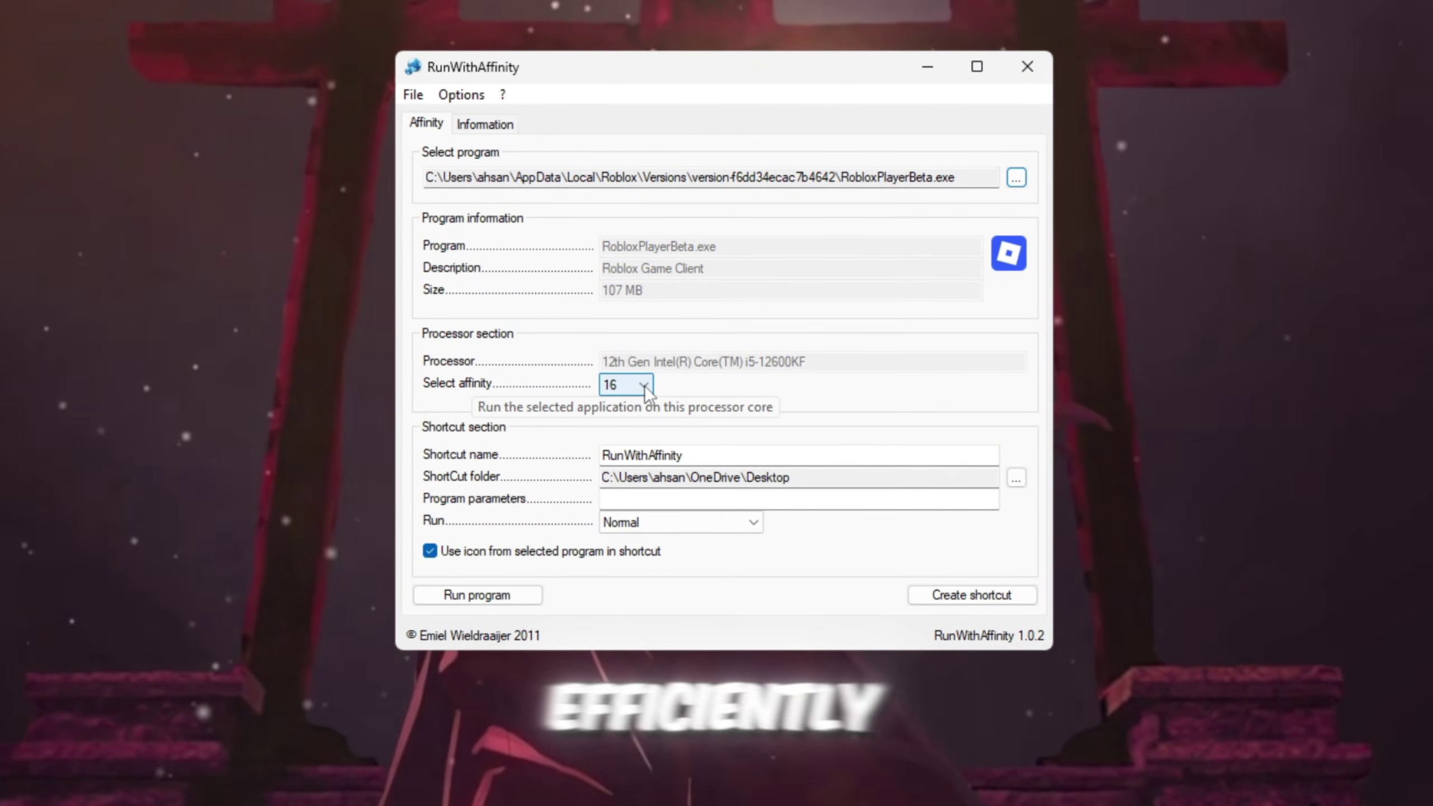
{"action": "left_click", "coordinate": [697, 455]}
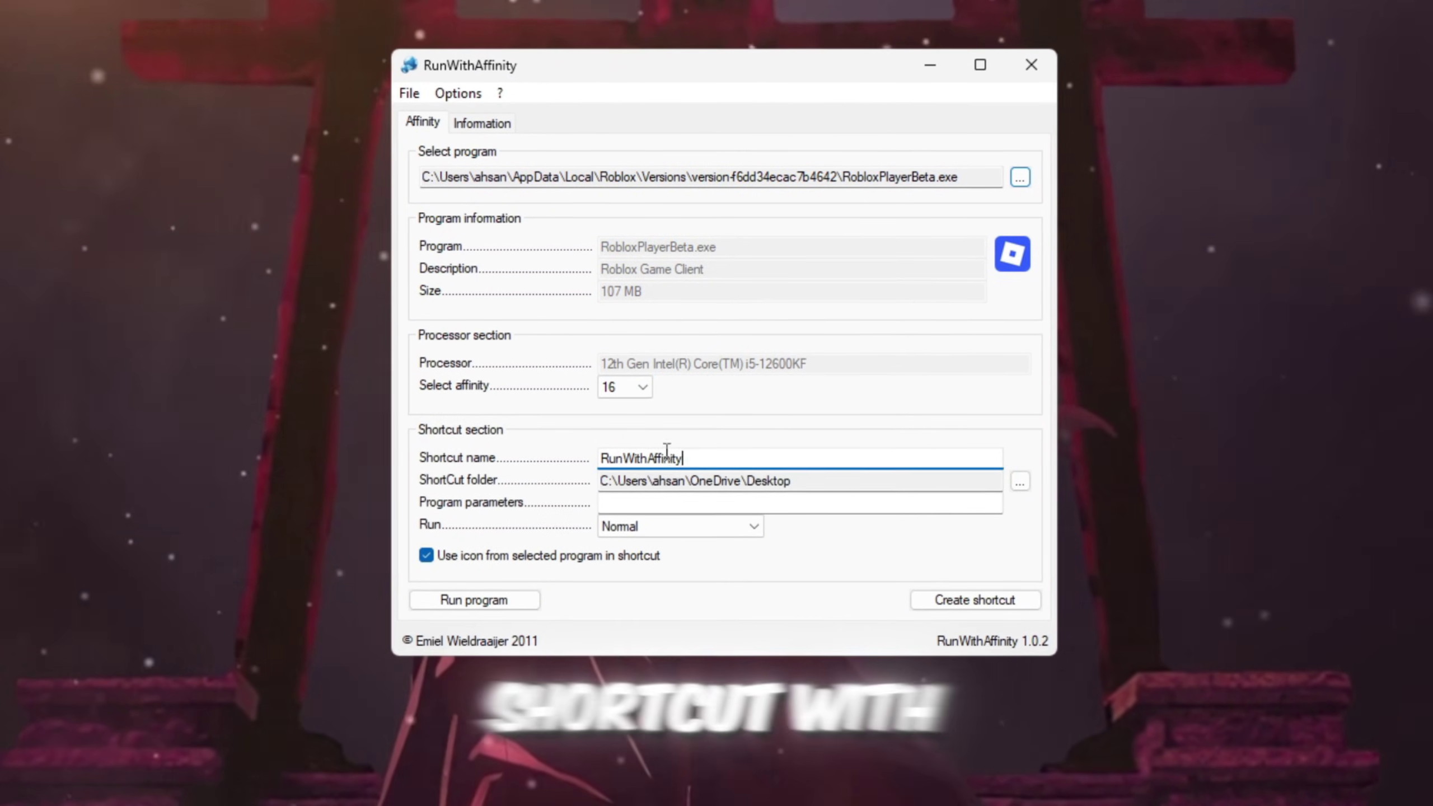
{"action": "type", "text": "High Perf "}
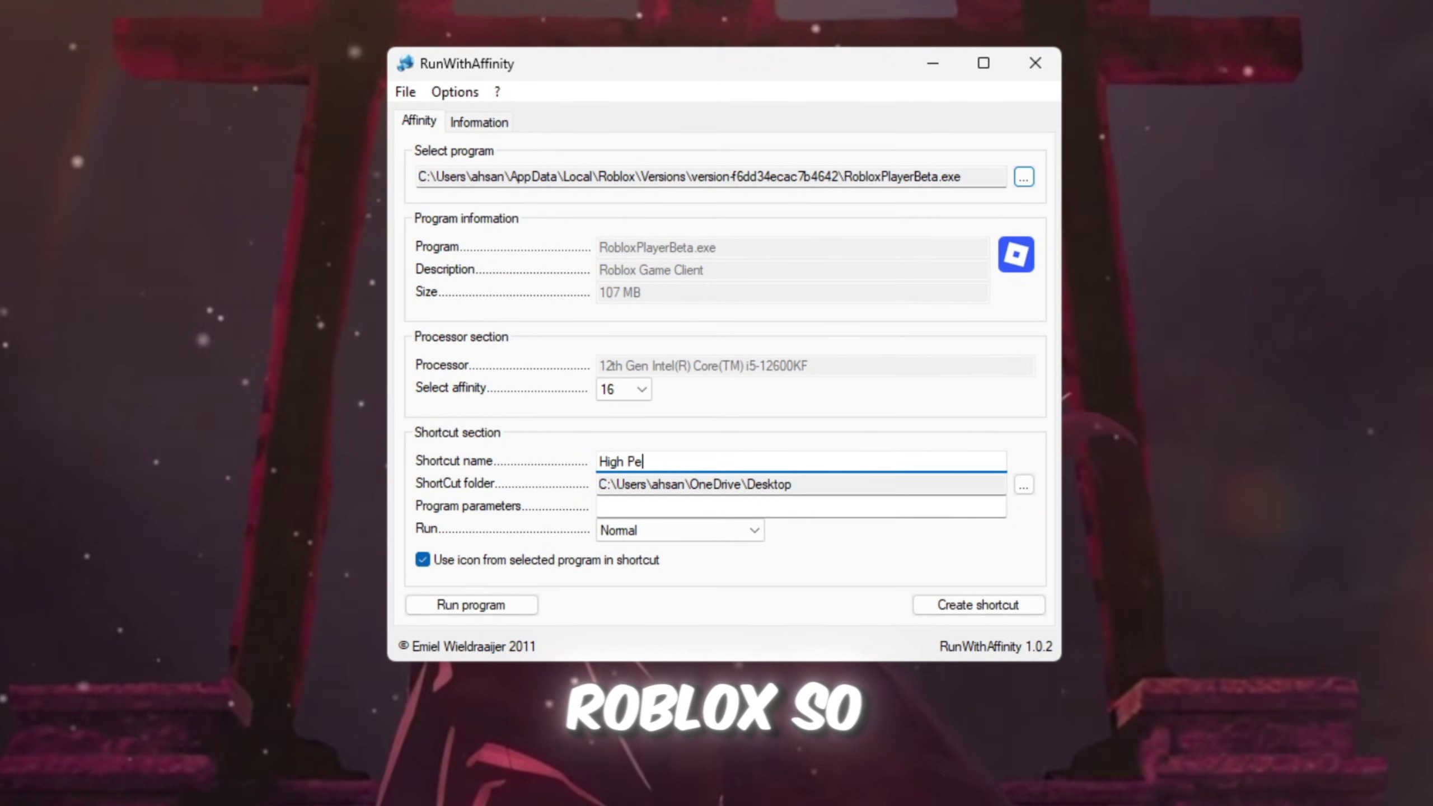
{"action": "type", "text": "Roblox"}
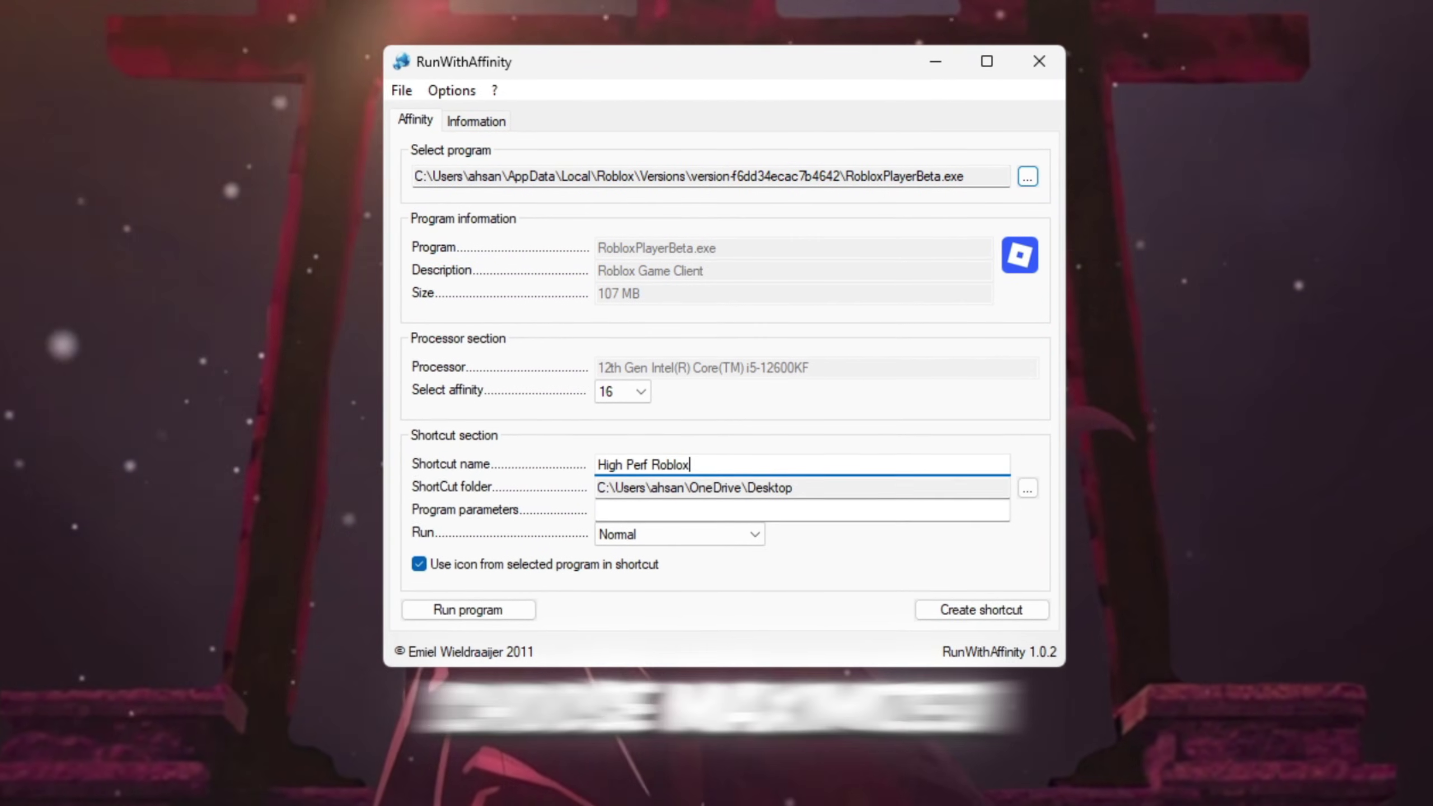
{"action": "left_click", "coordinate": [703, 543]}
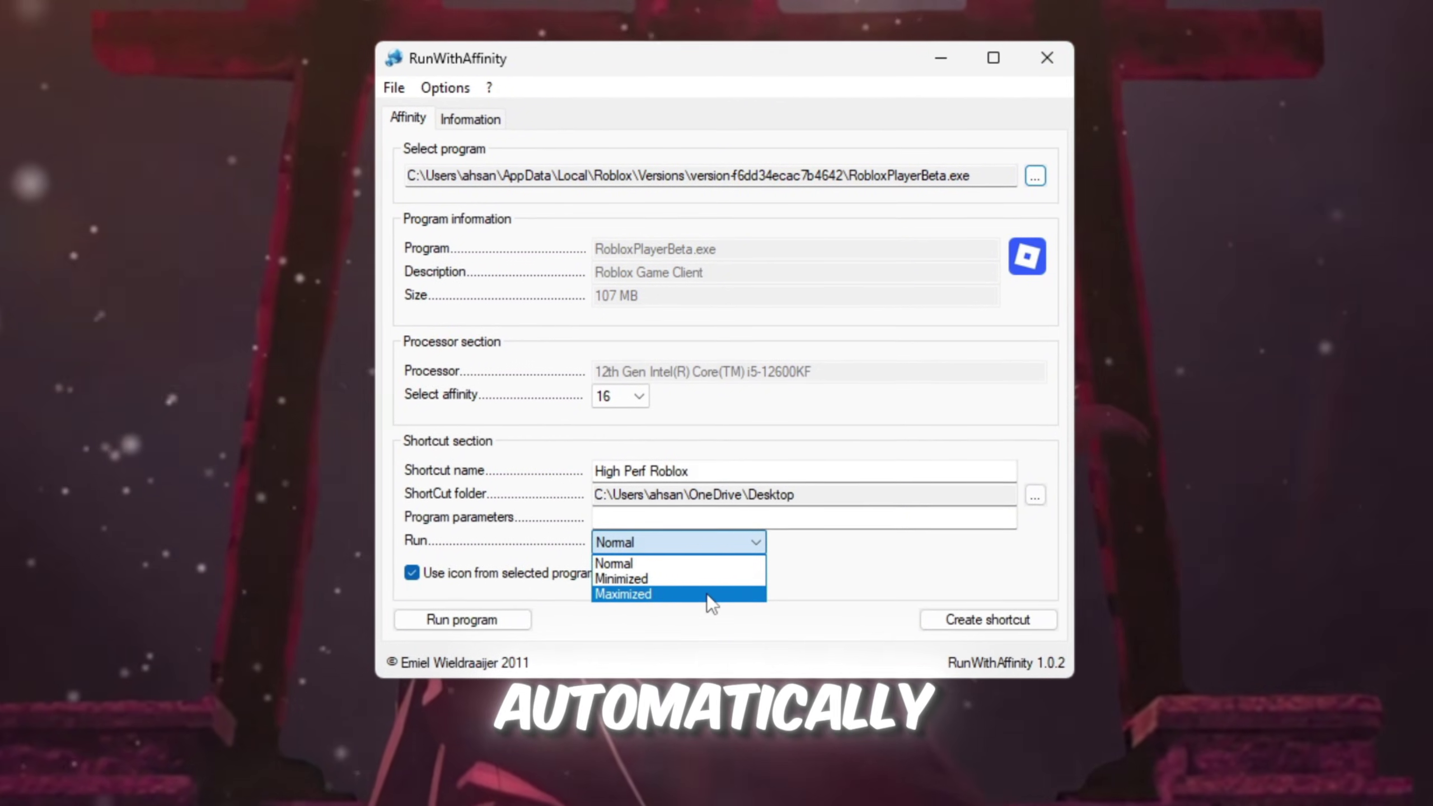
{"action": "left_click", "coordinate": [707, 591]}
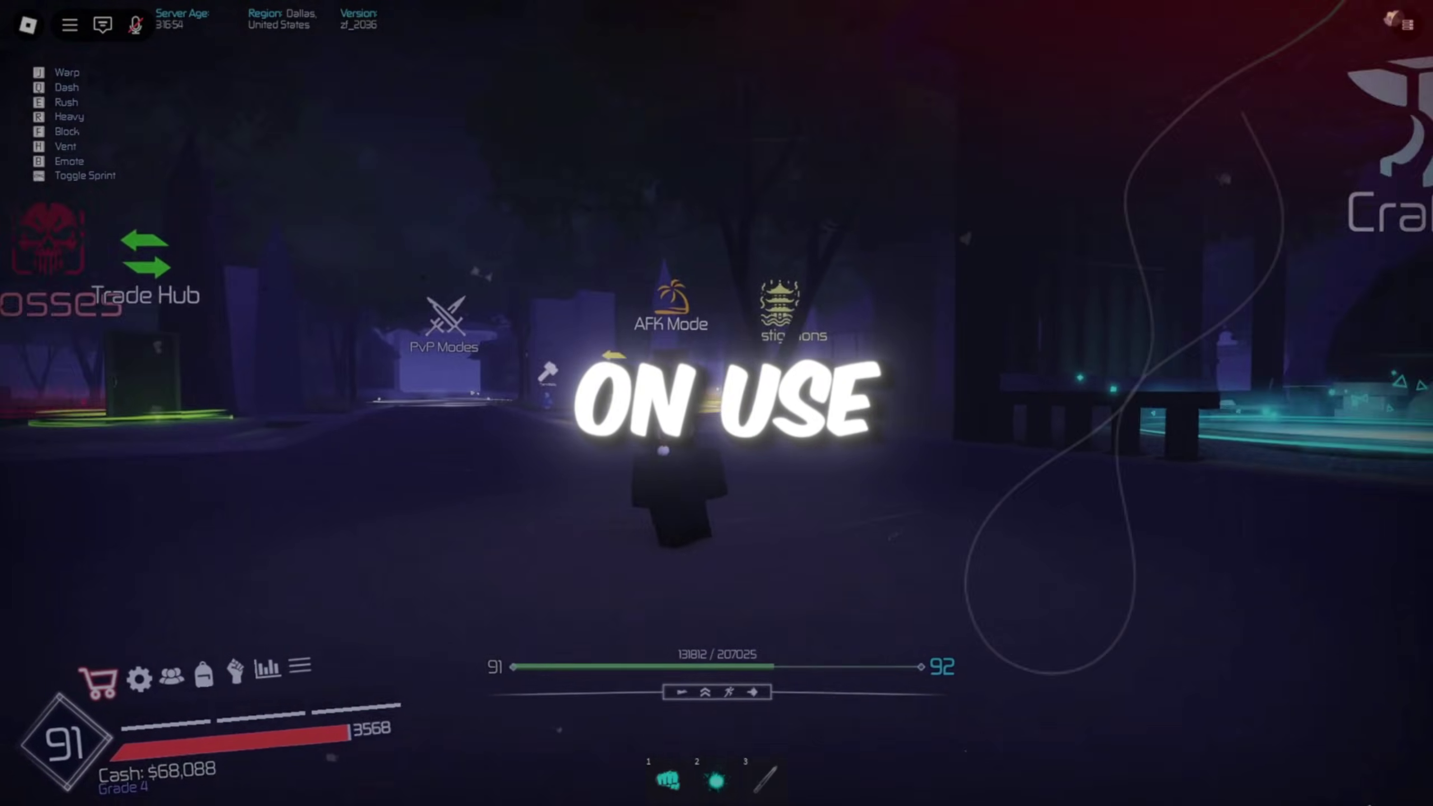